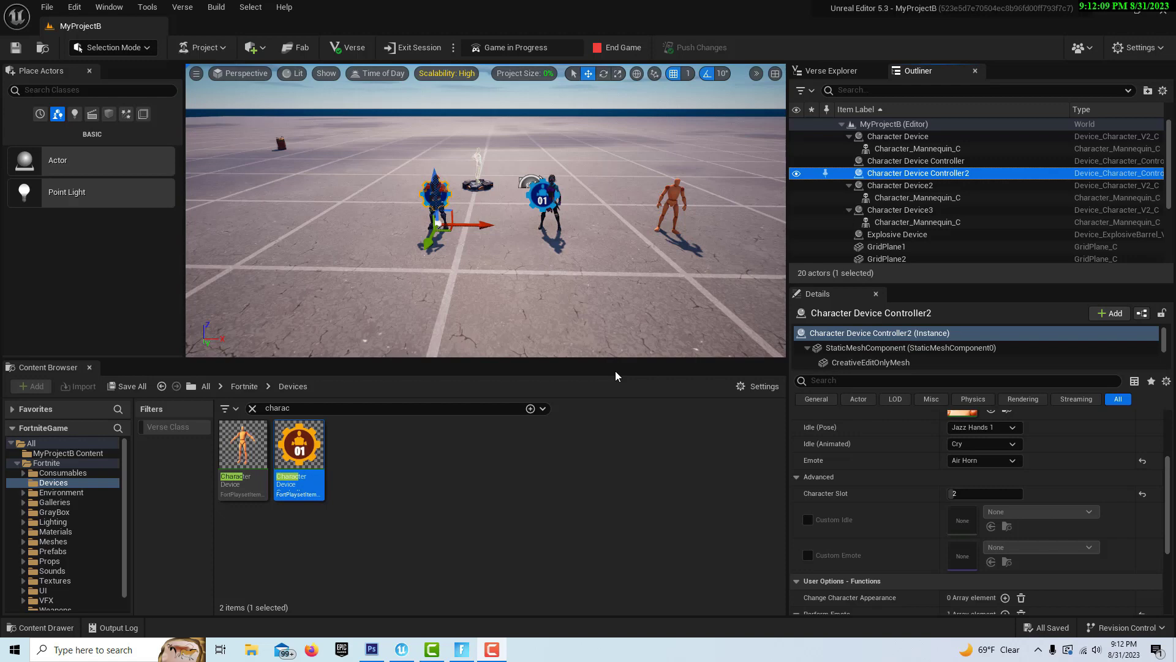
Switch to the Fortnite client, end the running game session and start the game again
click(467, 647)
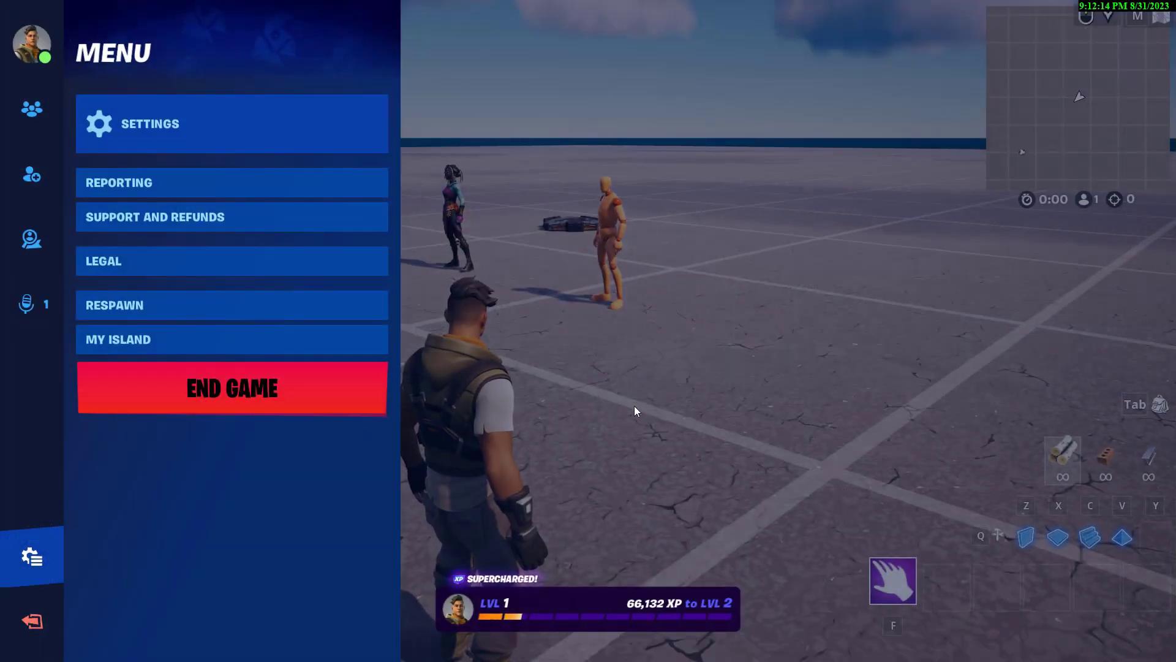
click(207, 397)
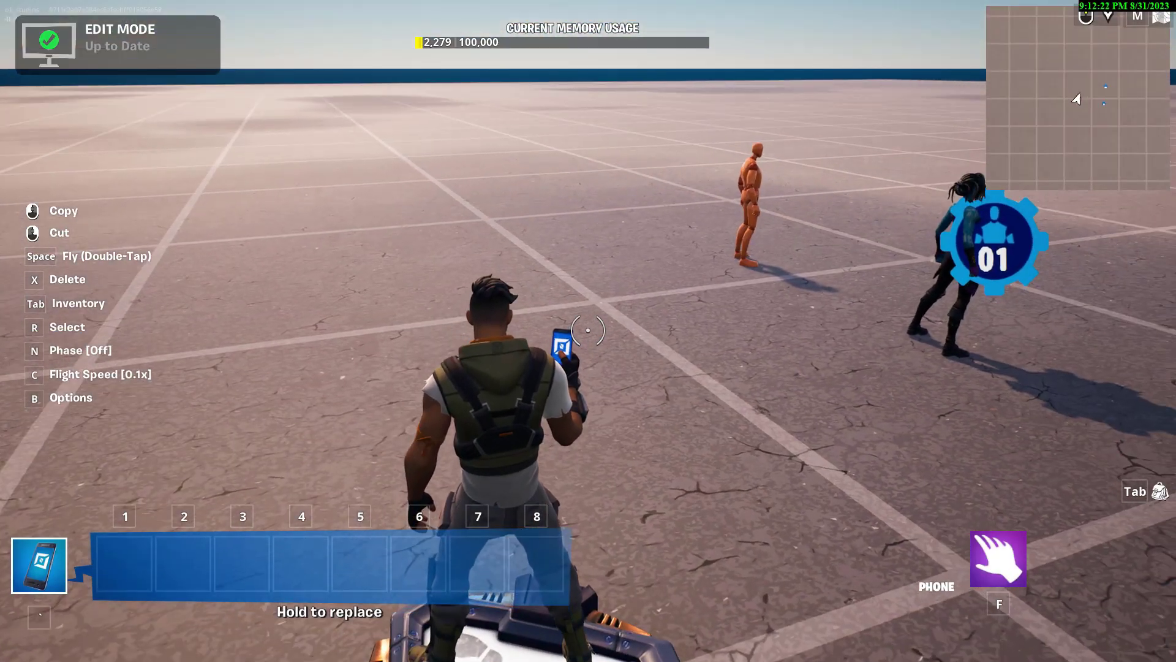
key(Escape)
click(333, 434)
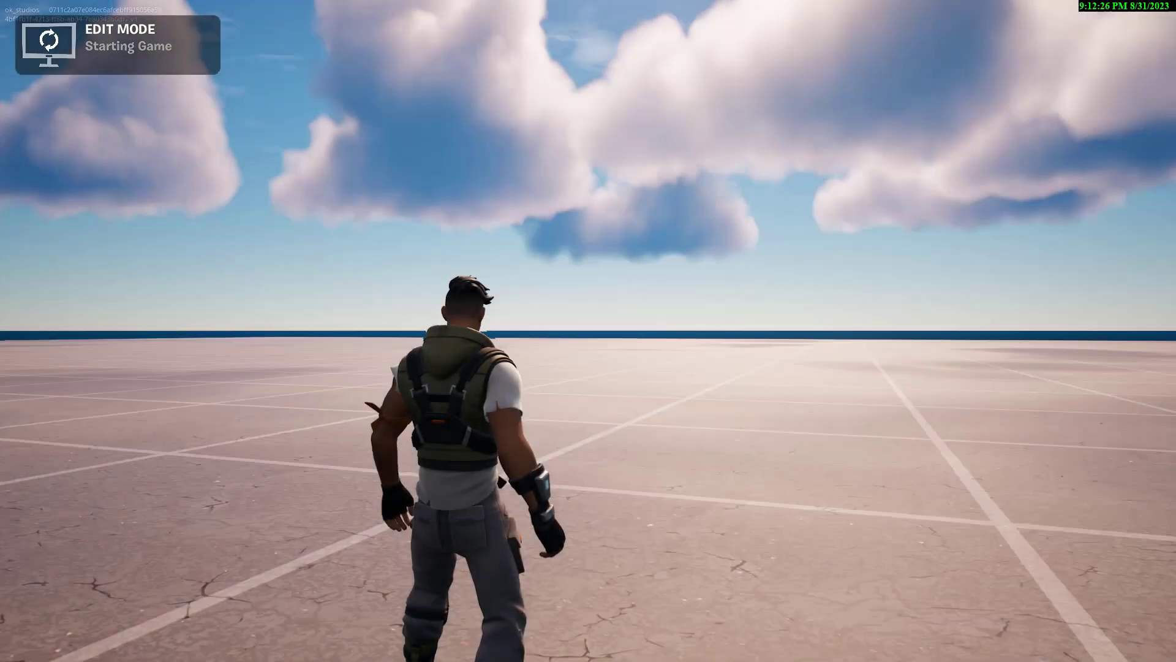
Walk around the three characters in the playtest and examine their appearance, poses and interaction prompts
key(w)
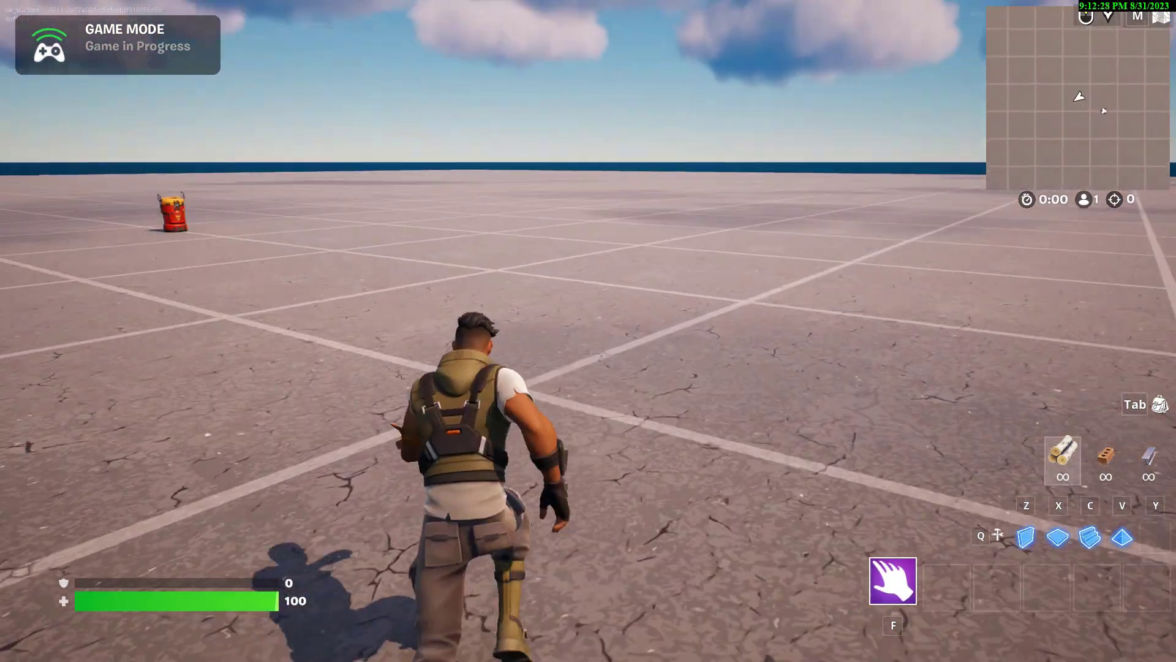
key(w)
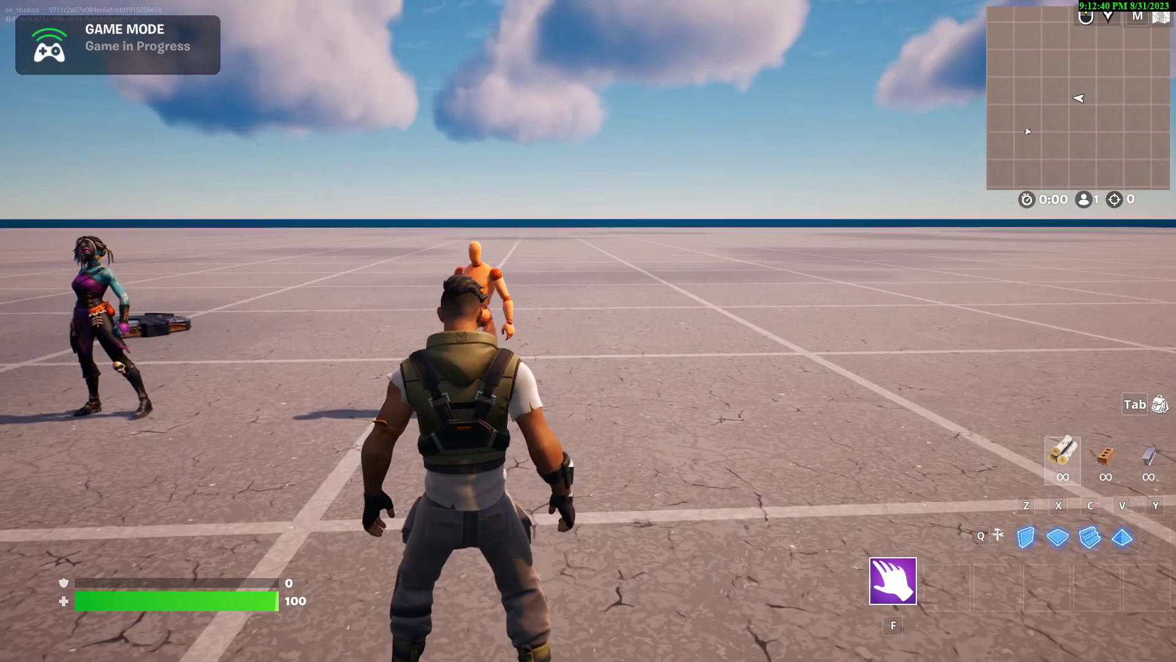
key(w)
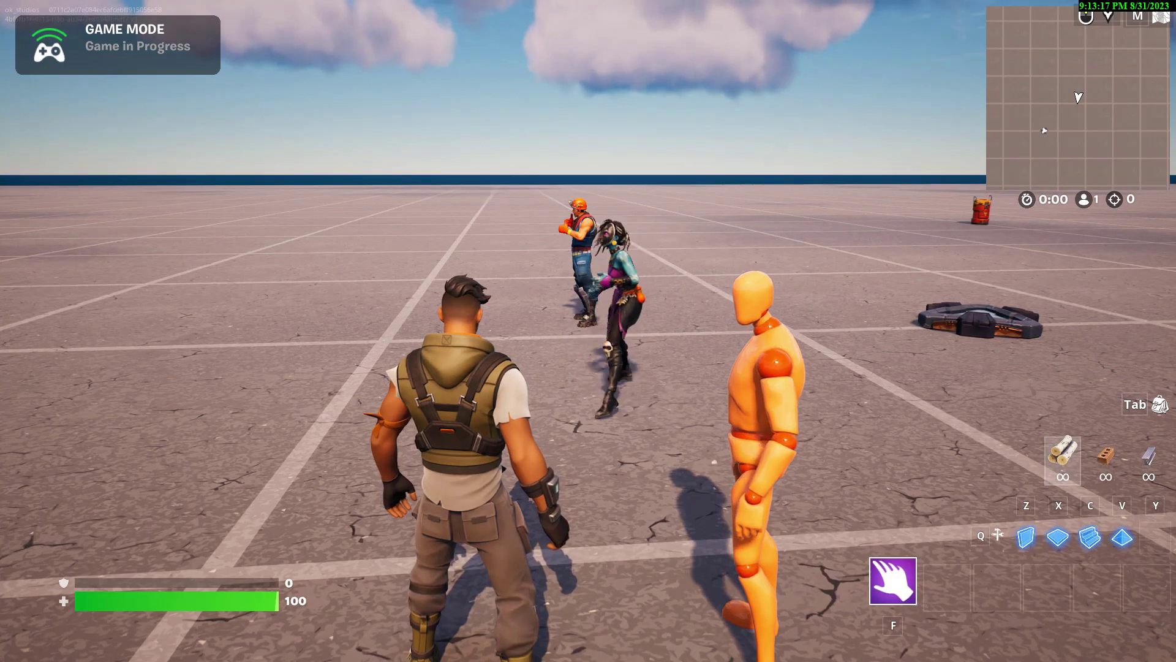
key(w)
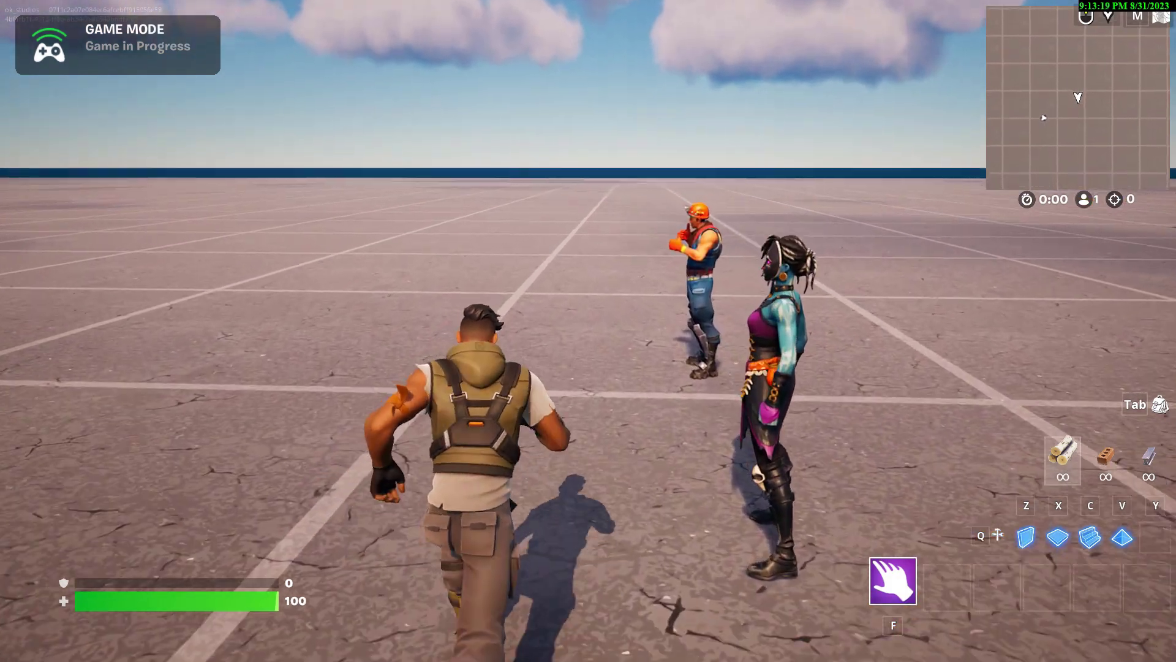
key(w)
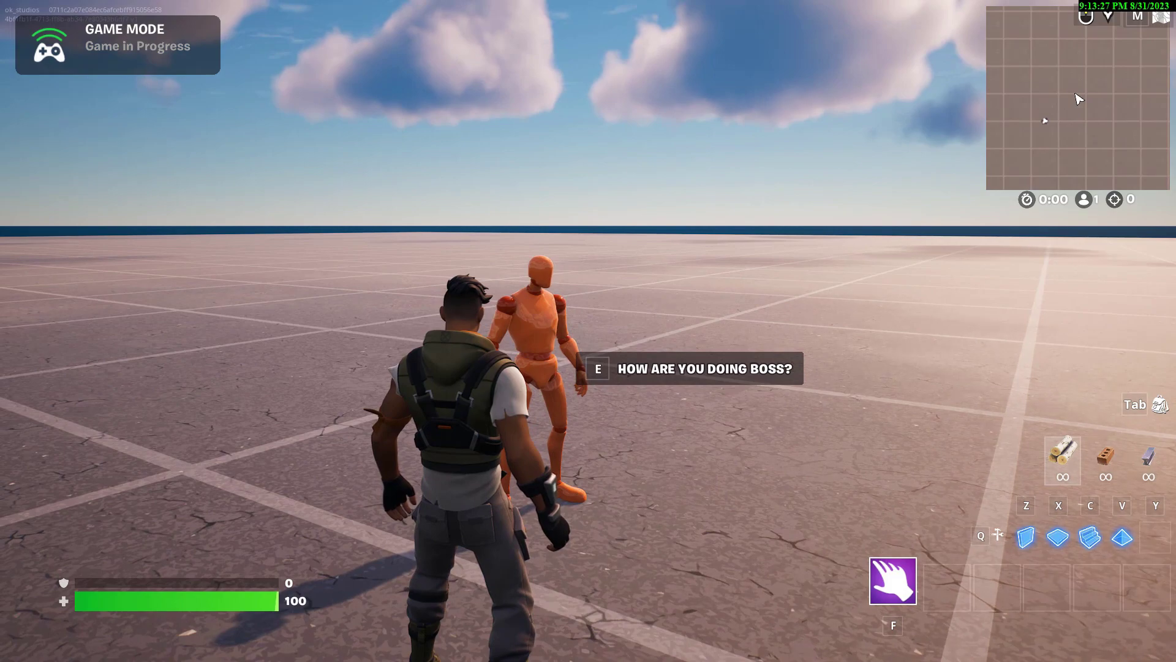
key(w)
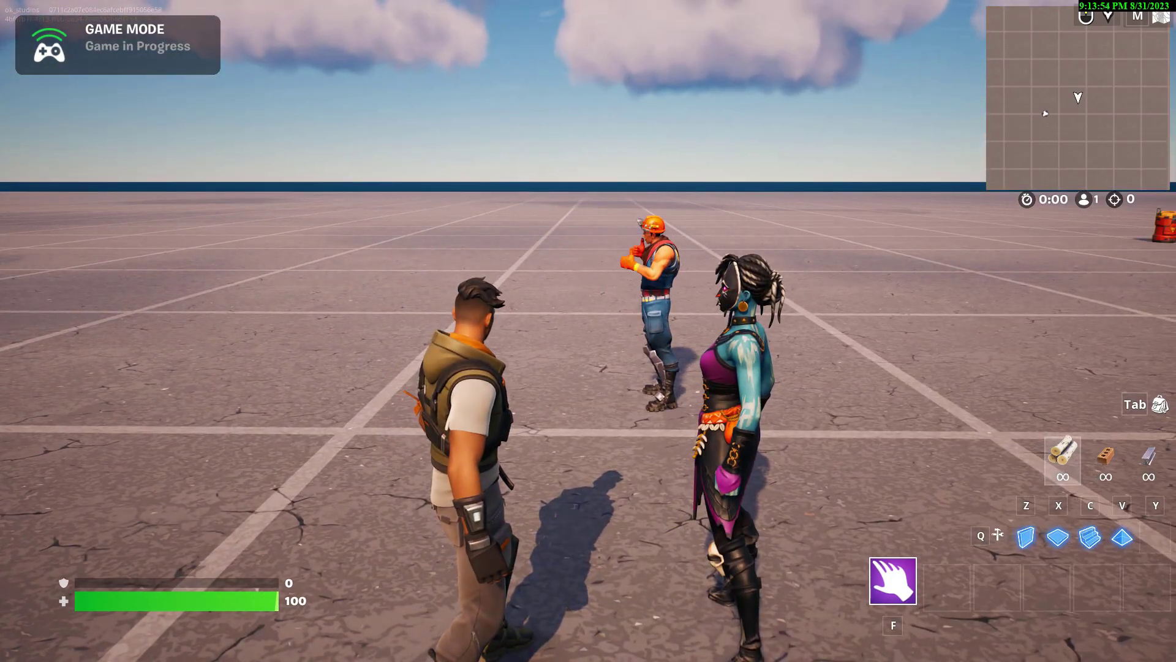
key(w)
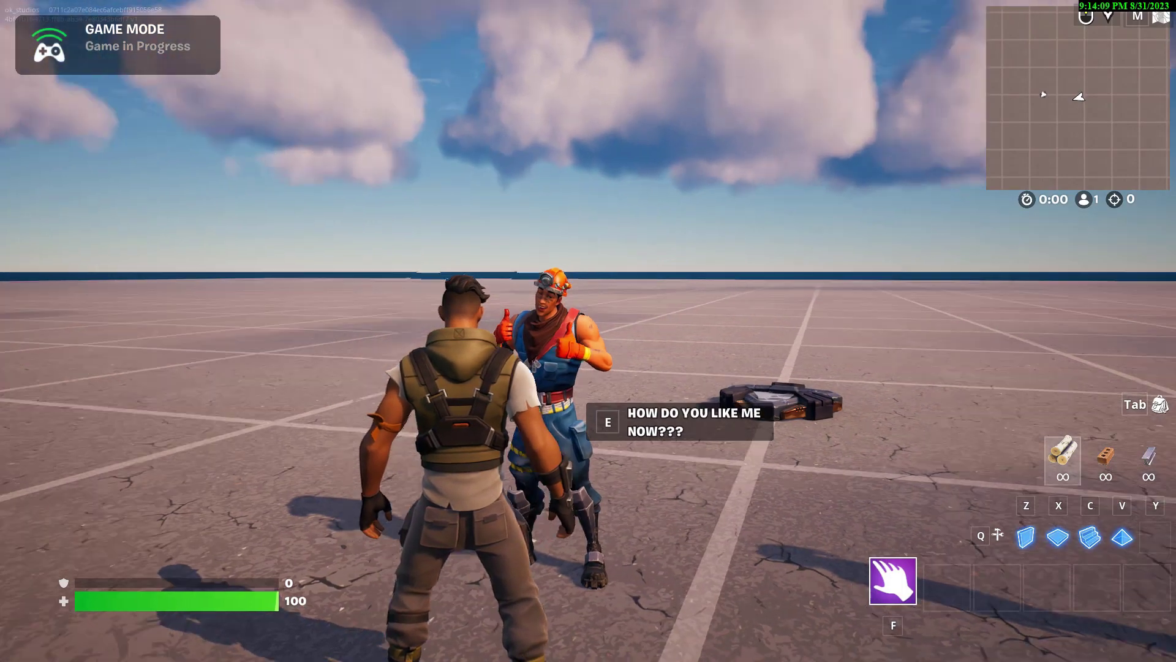
key(w)
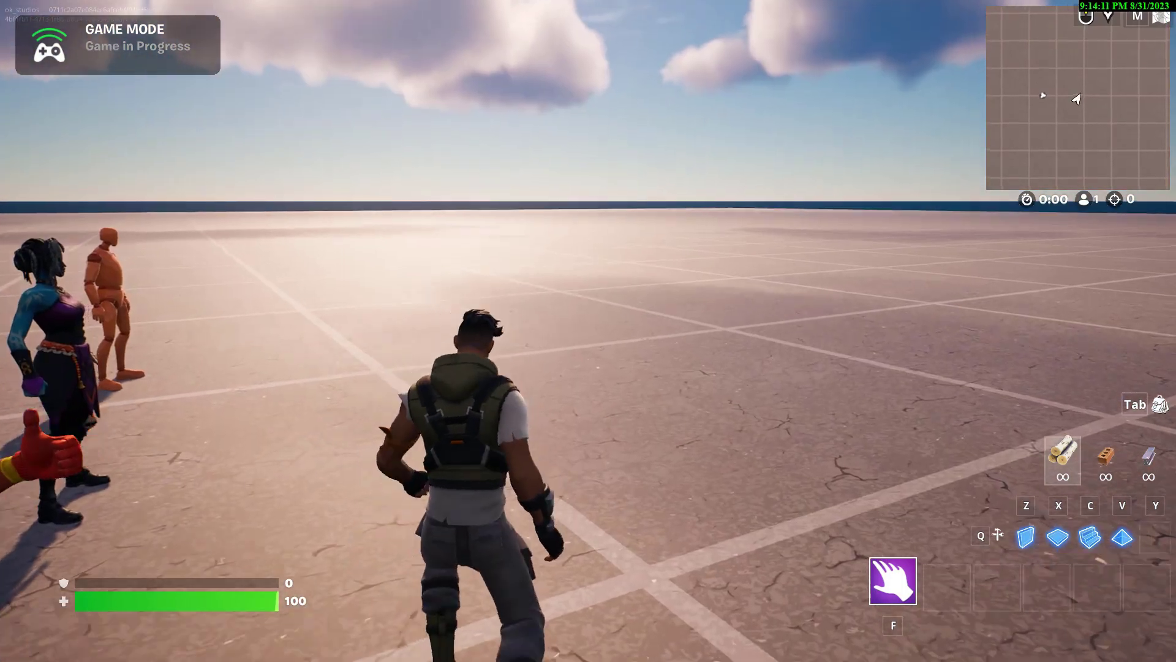
key(s)
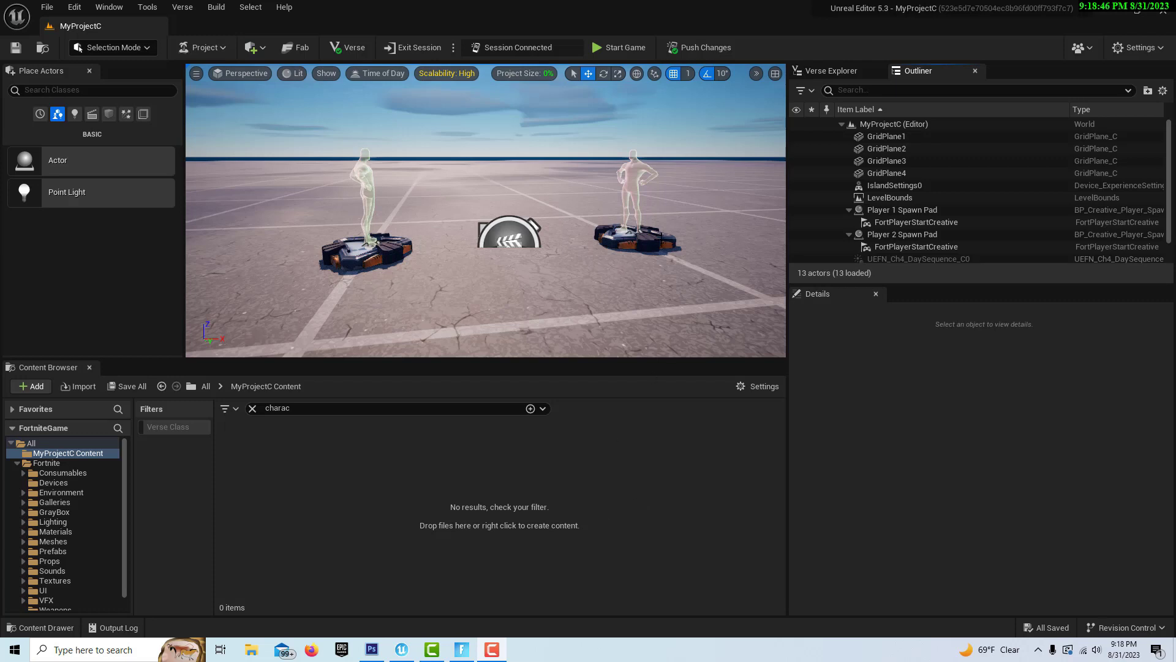
Delete the Player 2 Spawn Pad from the MyProjectC level
click(660, 239)
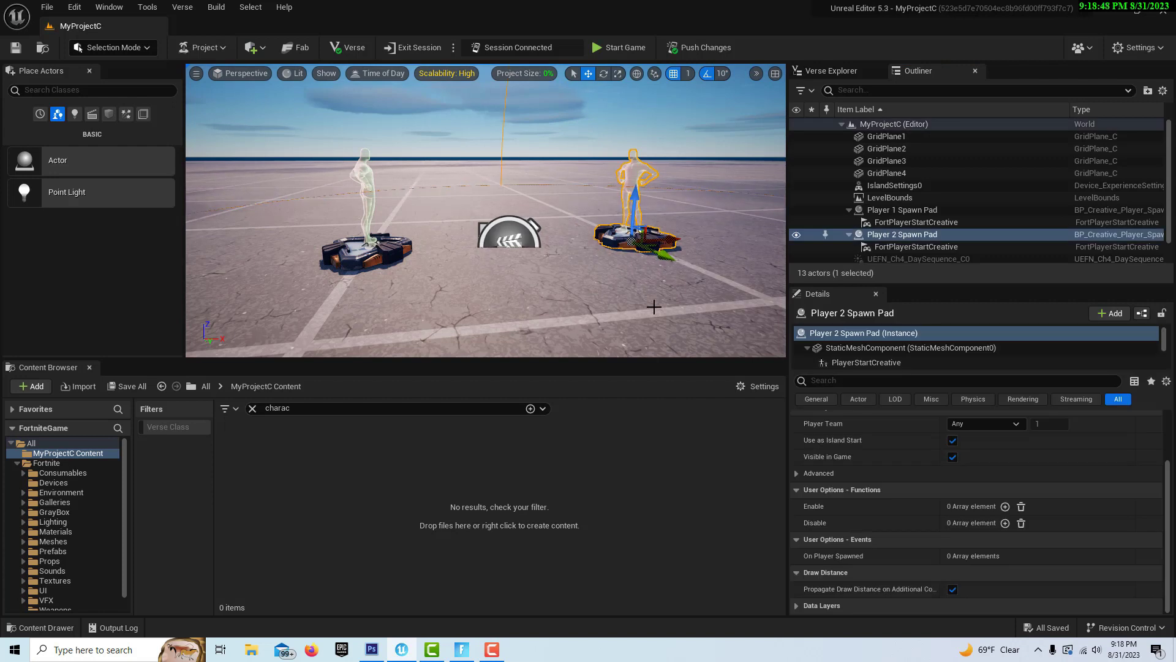
key(Delete)
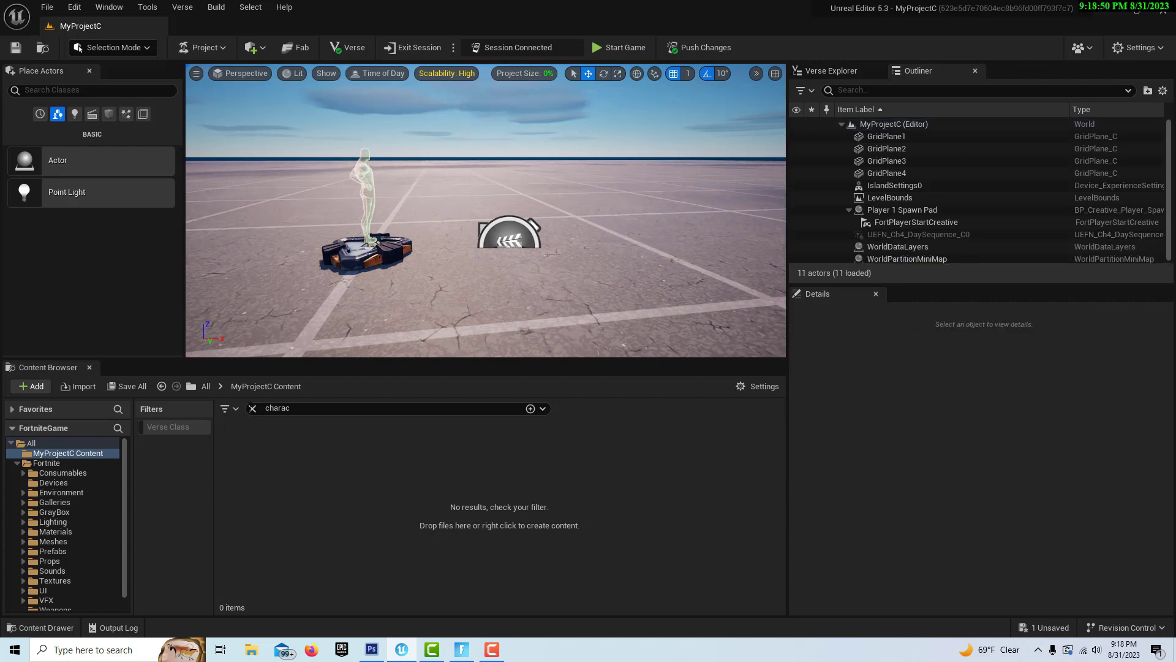
Place a Character Device from the Fortnite Devices folder in the level near the Player 1 Spawn Pad
click(52, 483)
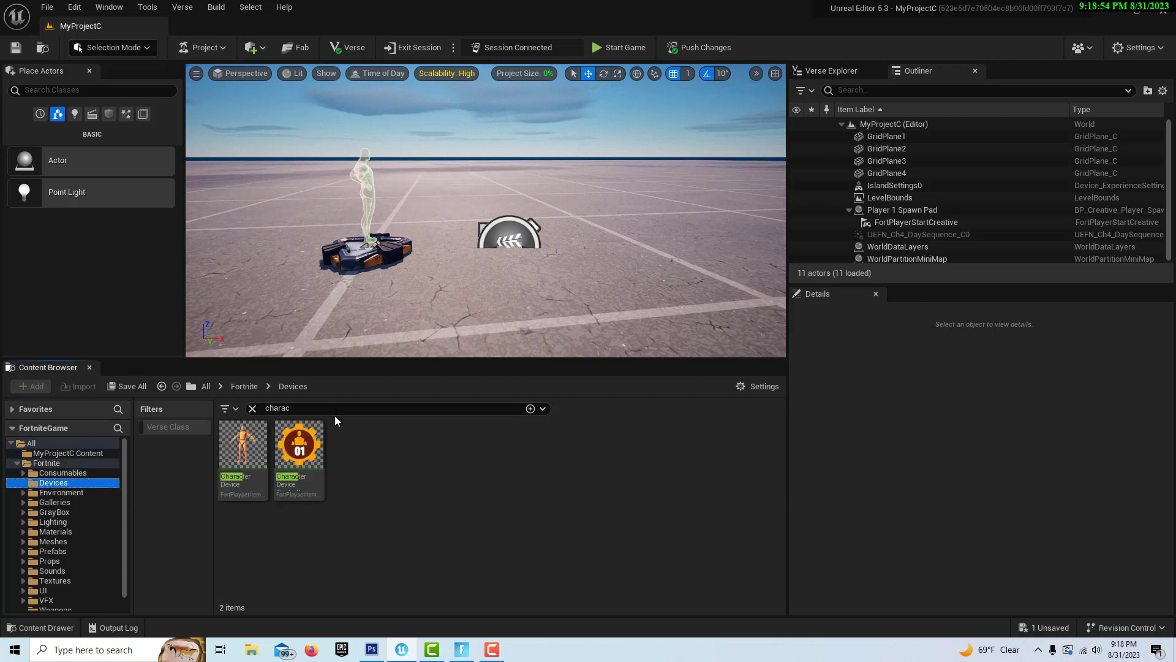
drag(243, 444, 582, 313)
right_drag(485, 245, 576, 214)
key(f)
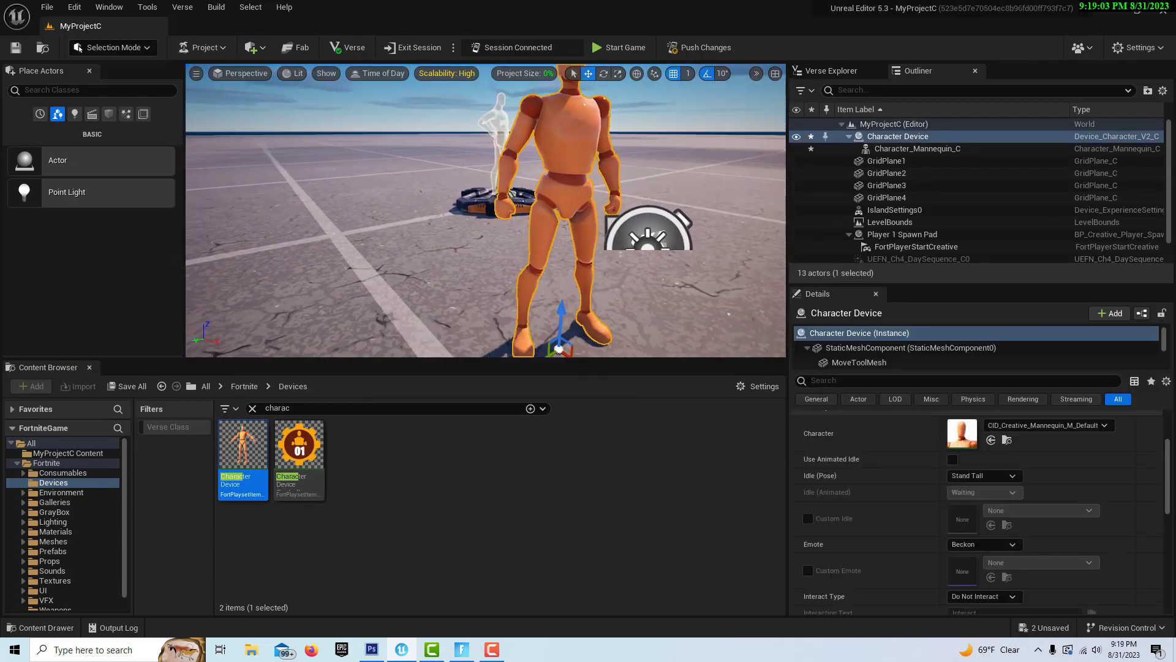
right_drag(640, 299, 567, 310)
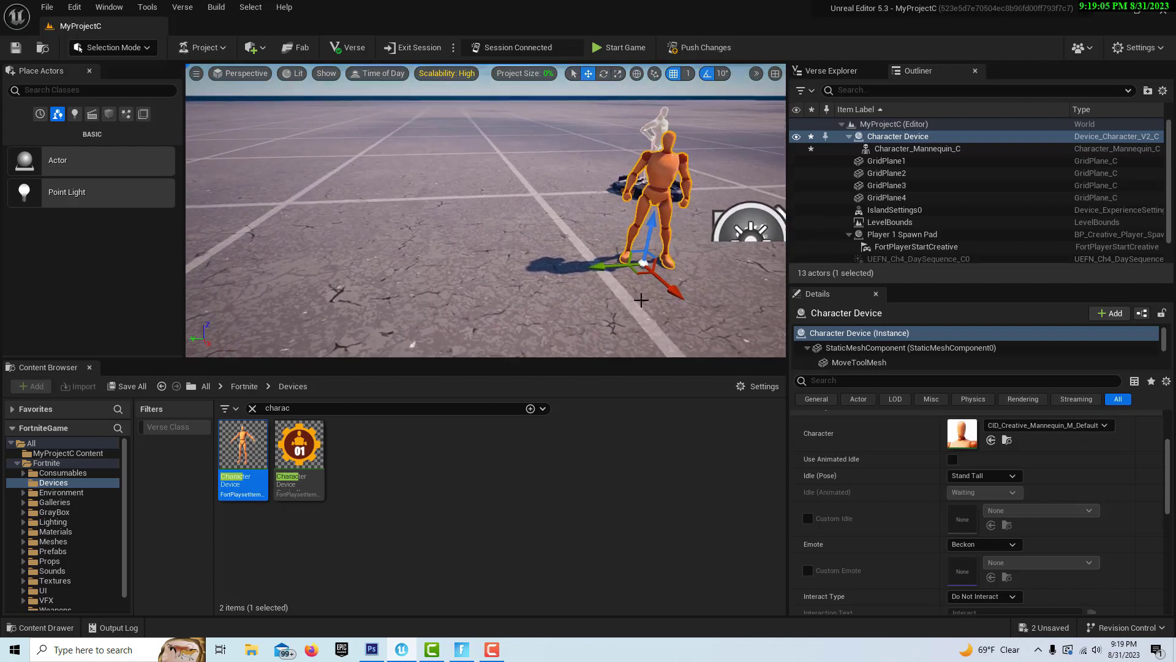
right_drag(616, 267, 490, 288)
right_drag(596, 263, 619, 202)
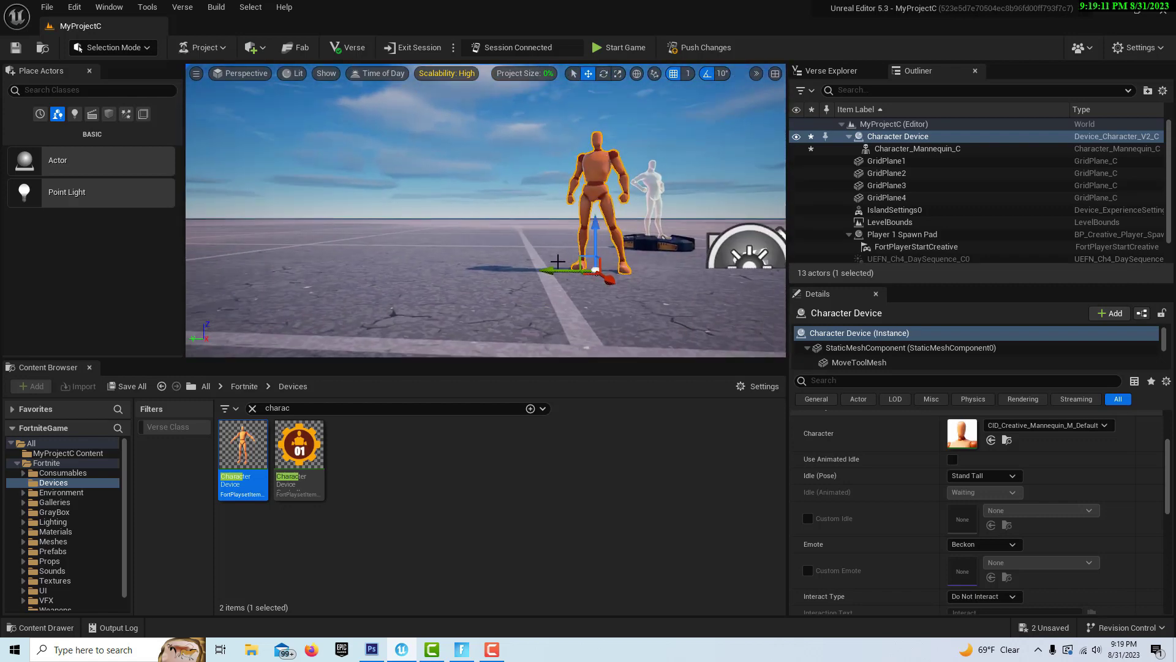
Duplicate the Character Device twice so that three mannequins stand spaced out in a row
alt+drag(549, 266, 223, 270)
right_drag(259, 274, 262, 297)
key(s)
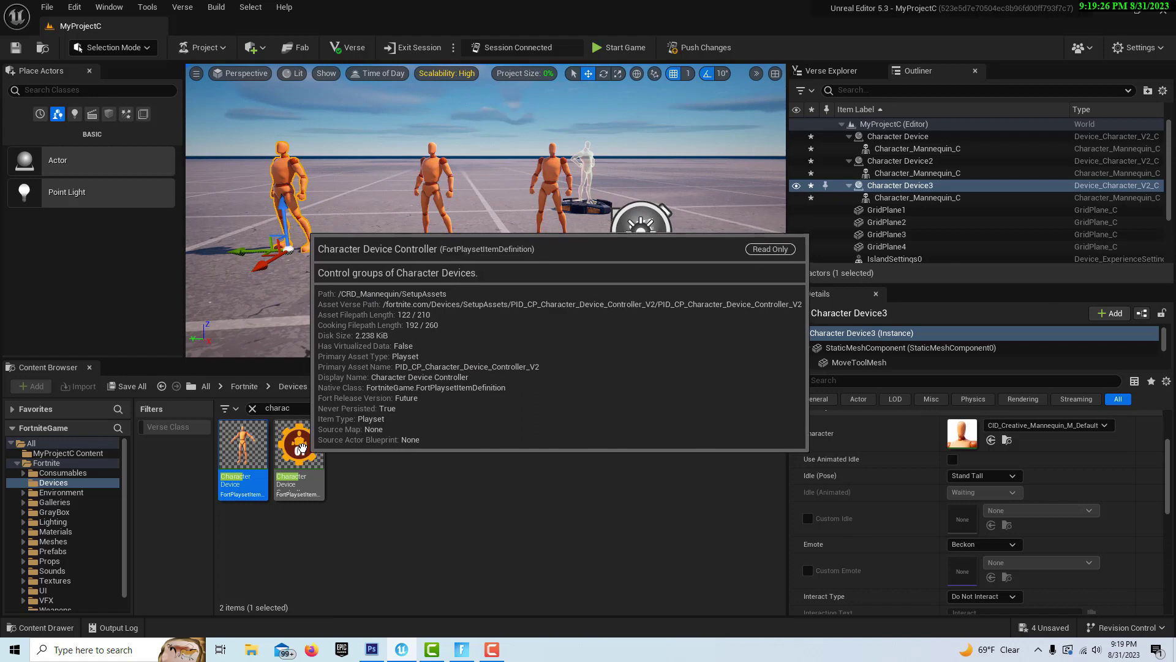
Place one Character Device Controller beside the middle mannequin and another beside the mannequin farthest from the spawn pad
drag(300, 448, 399, 267)
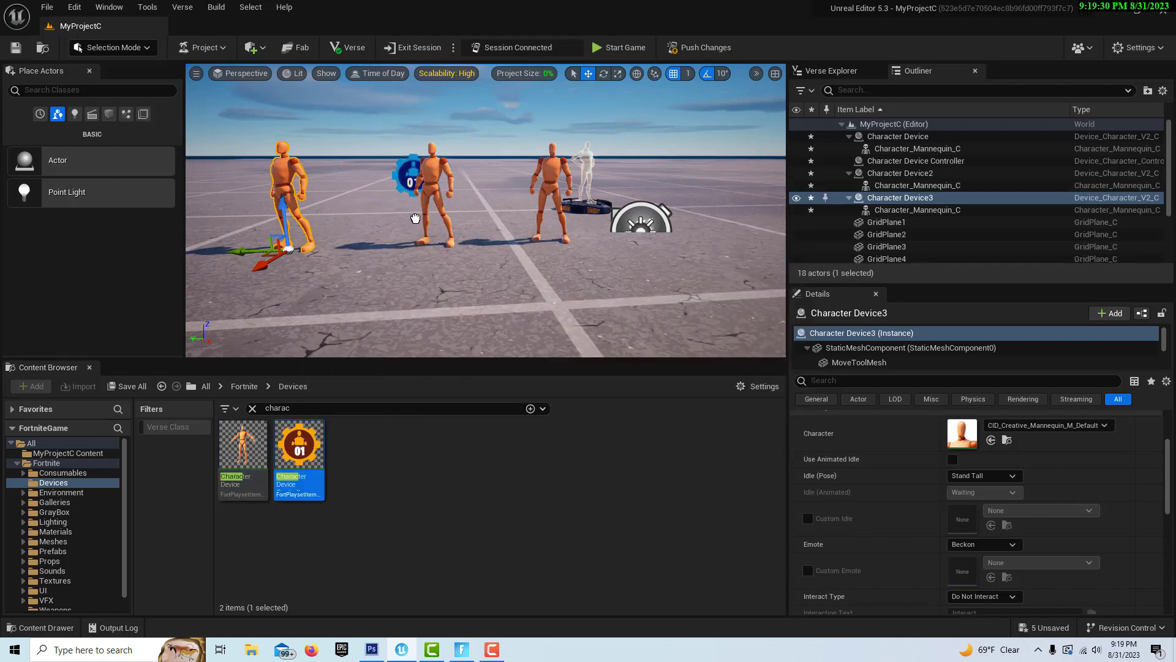
click(416, 223)
drag(300, 450, 267, 233)
right_drag(325, 259, 270, 223)
drag(270, 224, 353, 282)
right_drag(352, 282, 490, 288)
right_drag(321, 219, 320, 243)
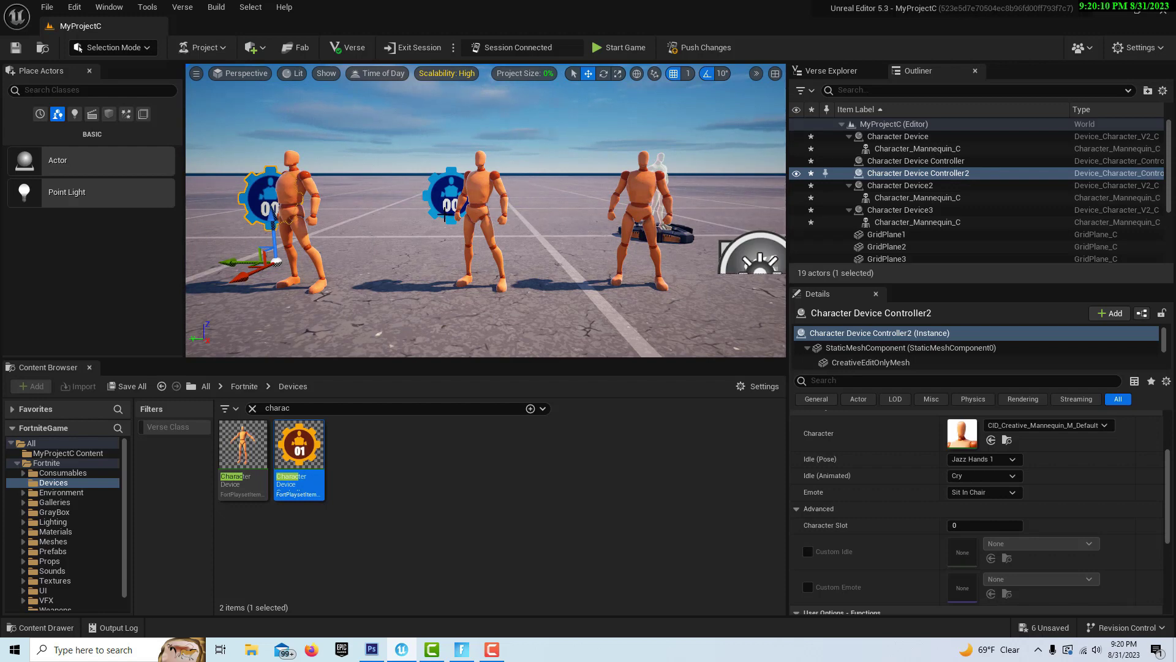
Select the Character Device Controller next to the middle mannequin and show its properties
click(445, 196)
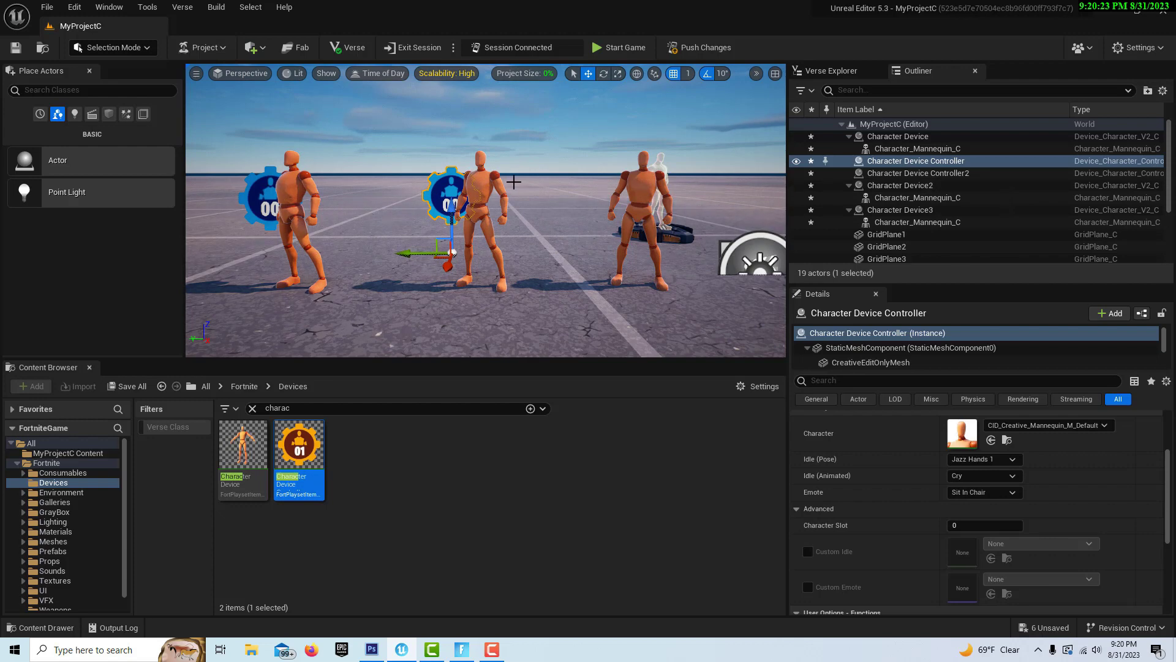
click(478, 194)
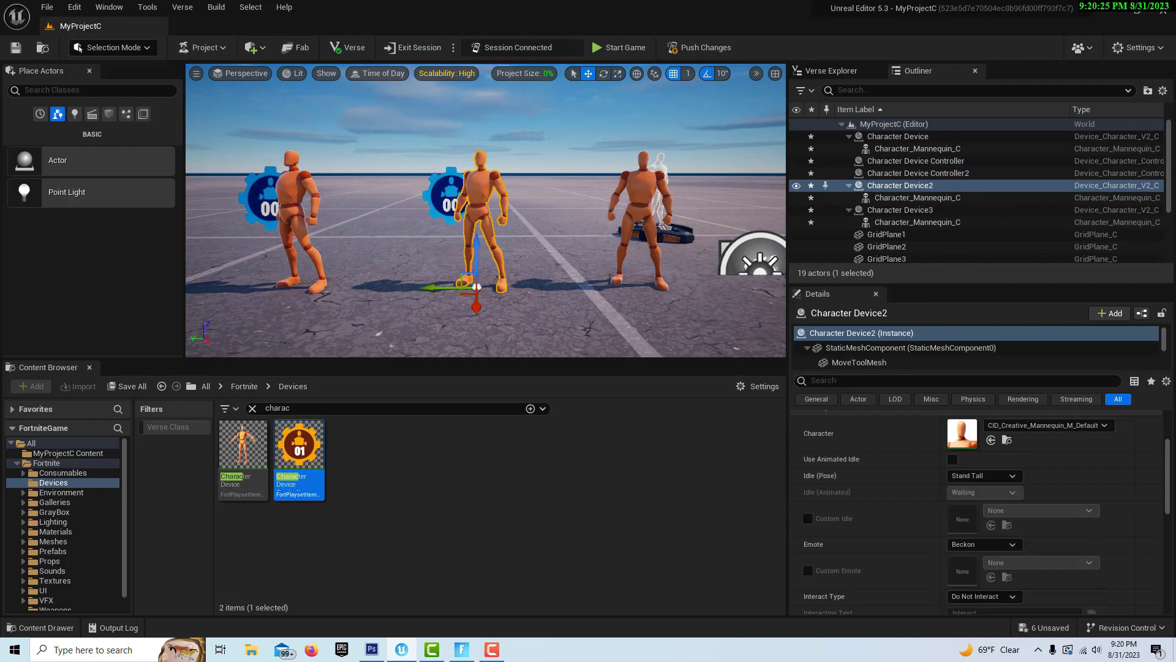
key(ctrl+z)
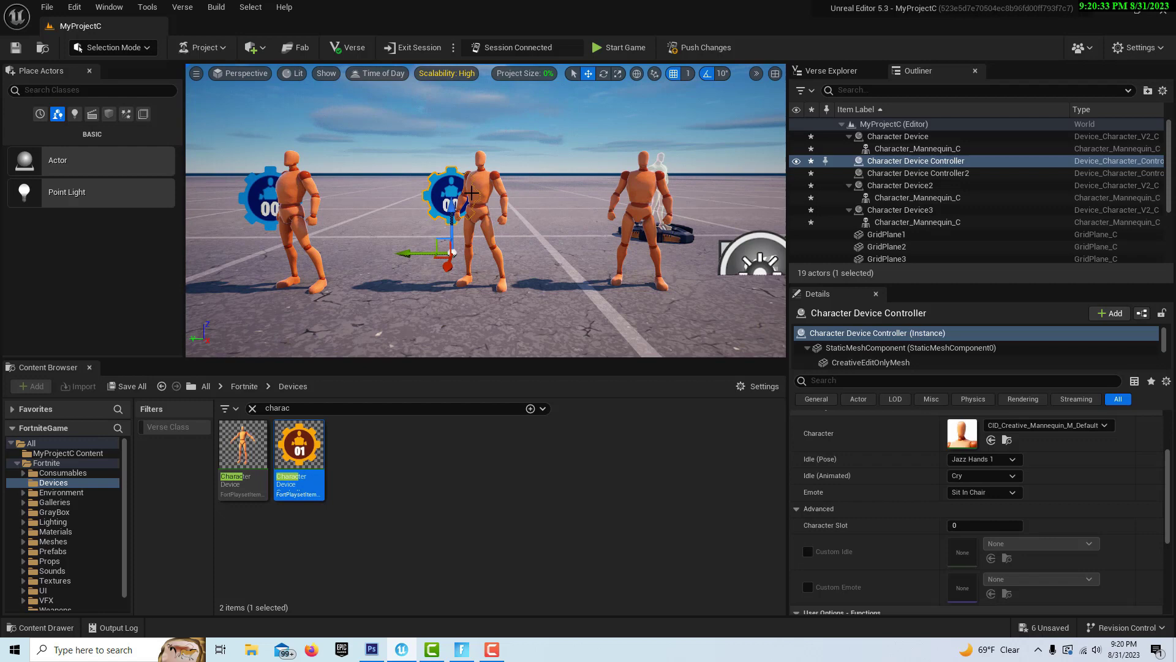
click(471, 193)
click(447, 185)
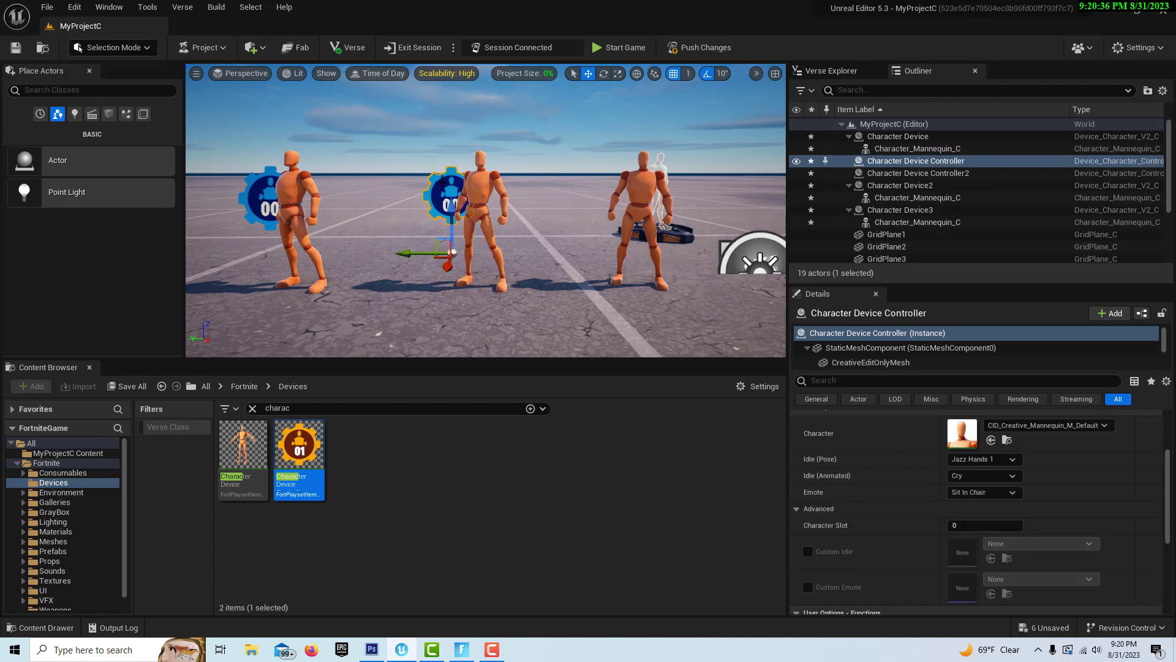
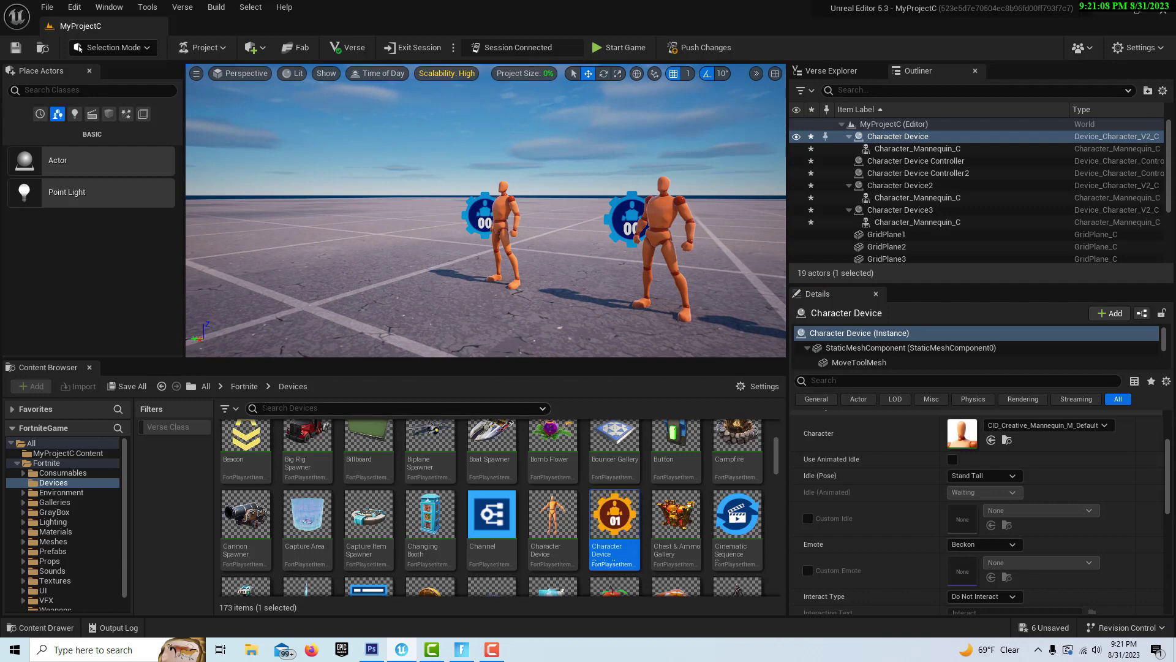
Find the Explosive Device in the device library and place one in the level beyond the row of mannequins
click(280, 408)
text(ex)
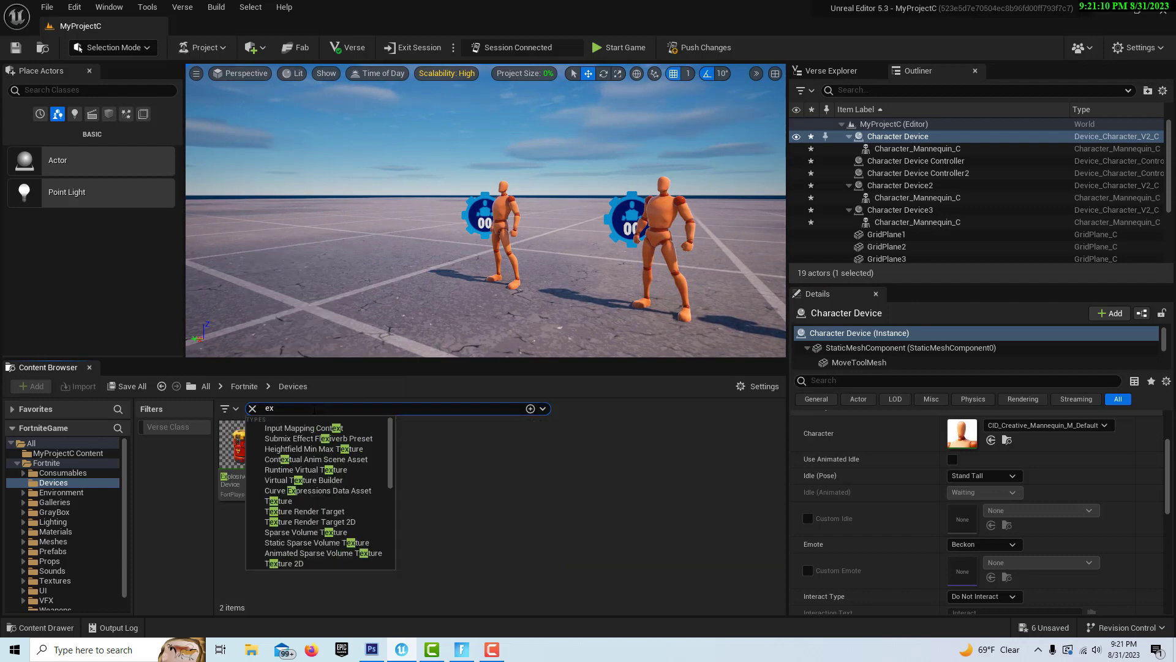
drag(233, 451, 347, 217)
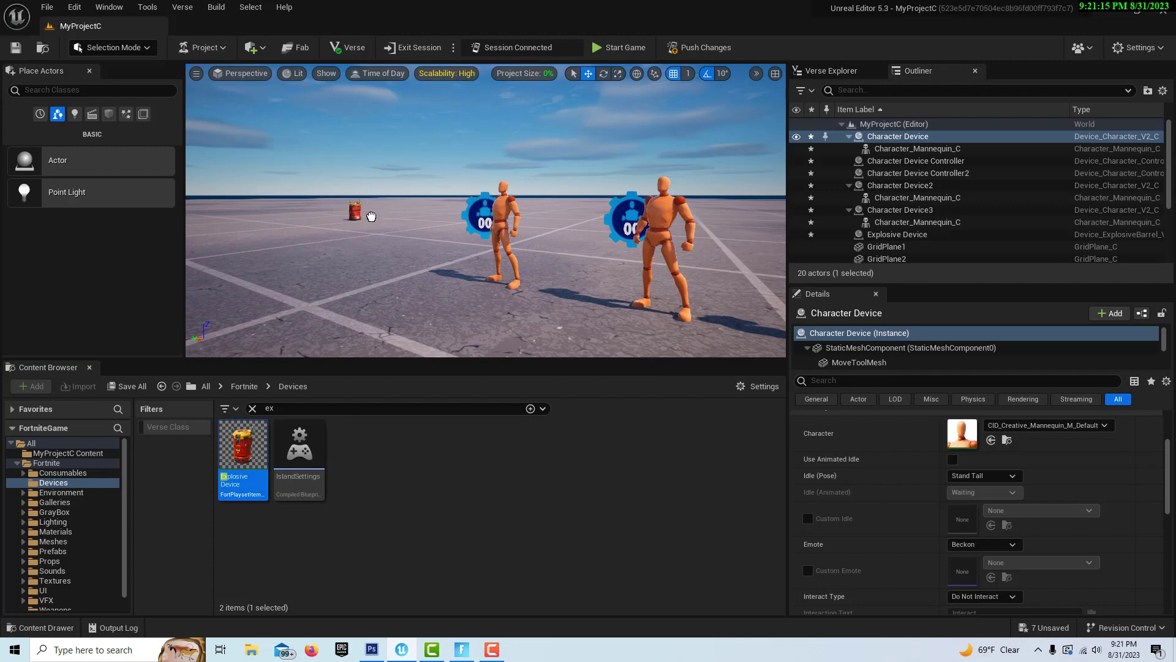
drag(401, 213, 401, 213)
mouse_move(413, 274)
right_down()
mouse_move(428, 306)
mouse_move(432, 288)
mouse_move(502, 288)
mouse_move(417, 275)
right_up()
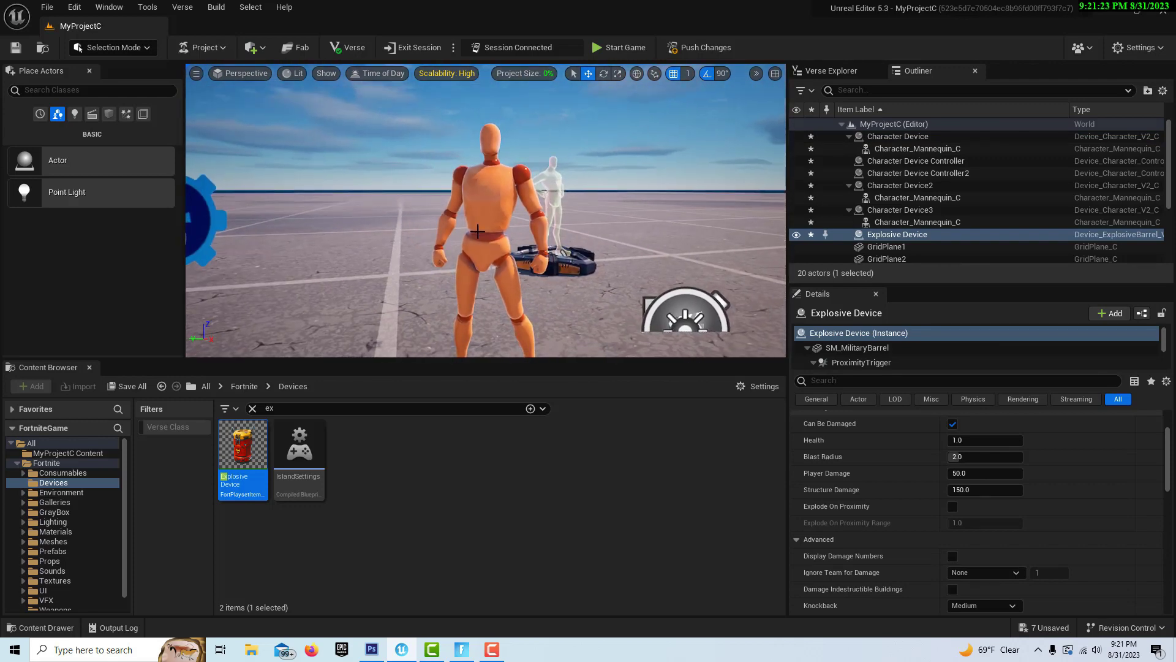
On the Character Device nearest the spawn pad, set the idle pose to Flex and enable the animated idle with Waiting
click(902, 138)
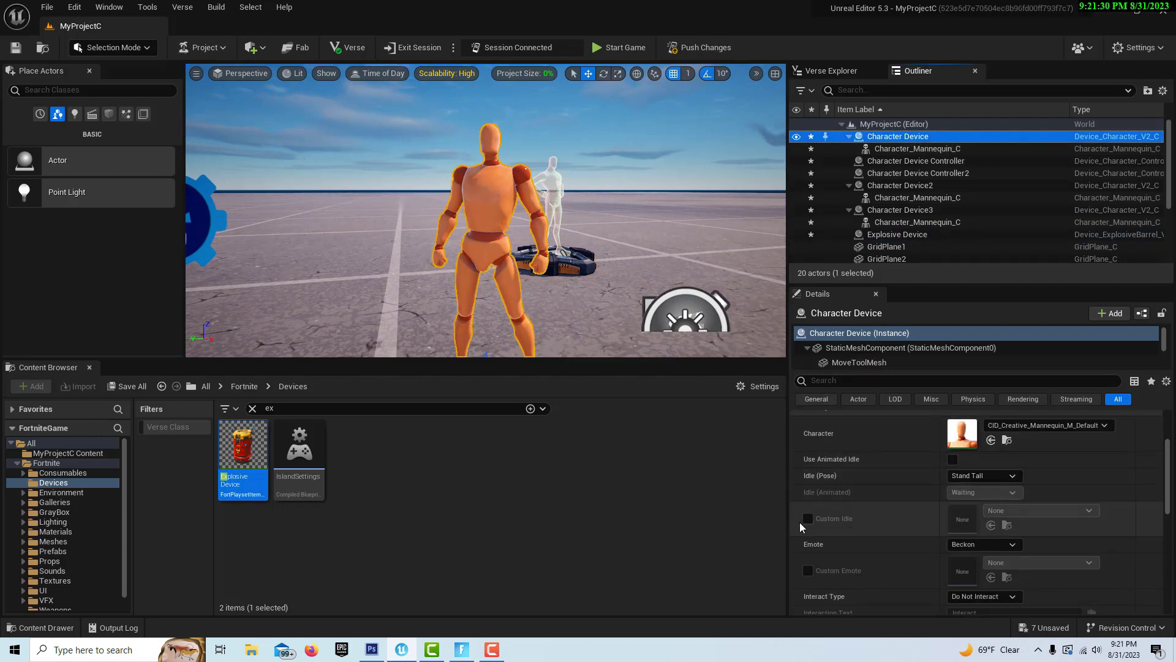
click(1002, 479)
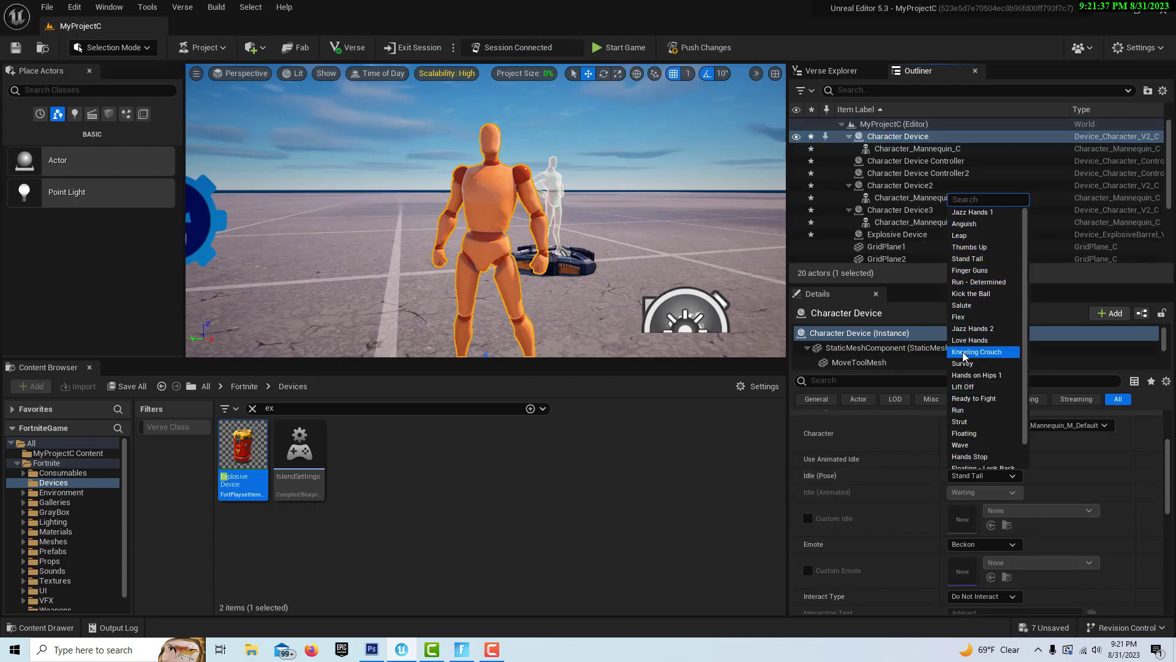
click(965, 320)
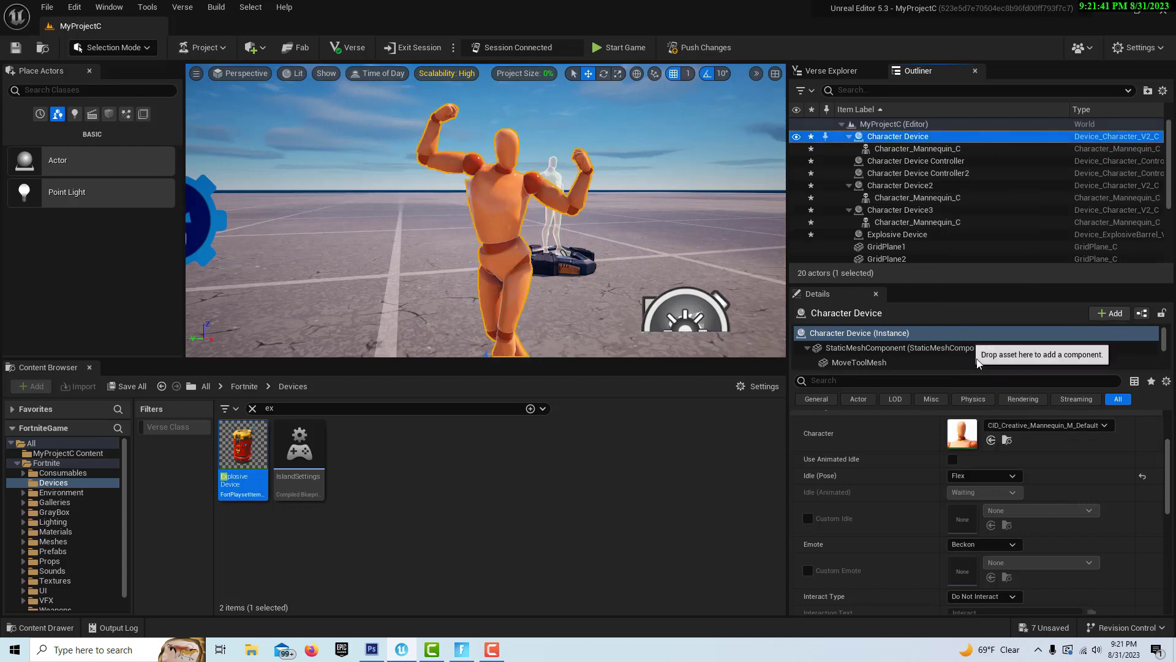
click(952, 460)
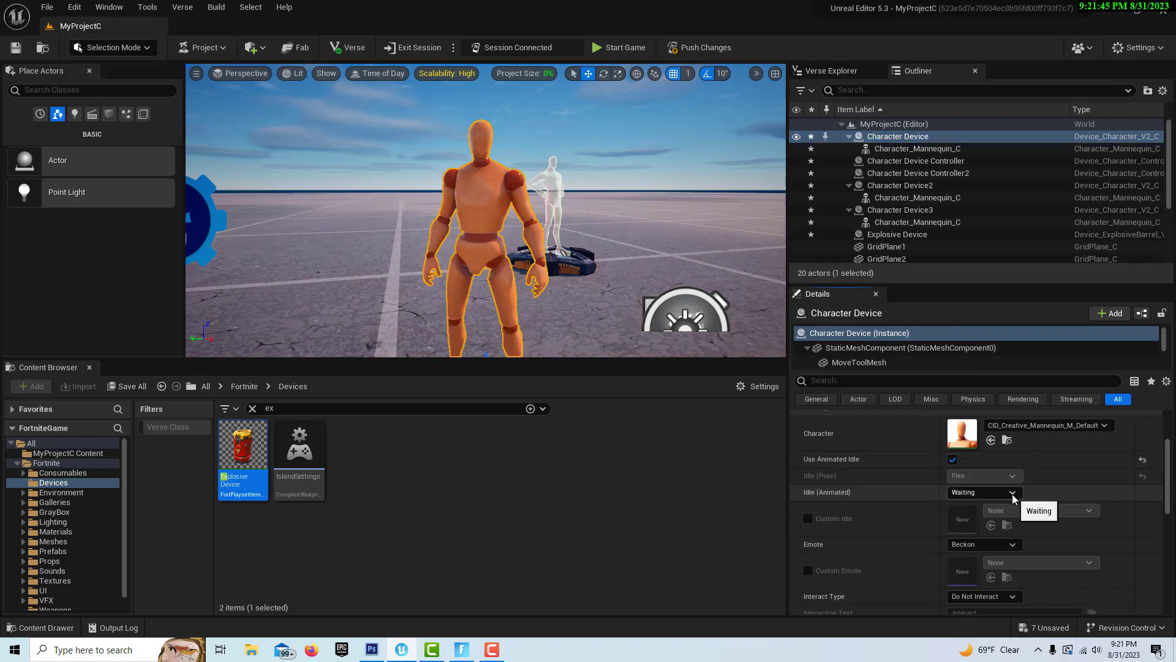
click(1012, 494)
click(973, 551)
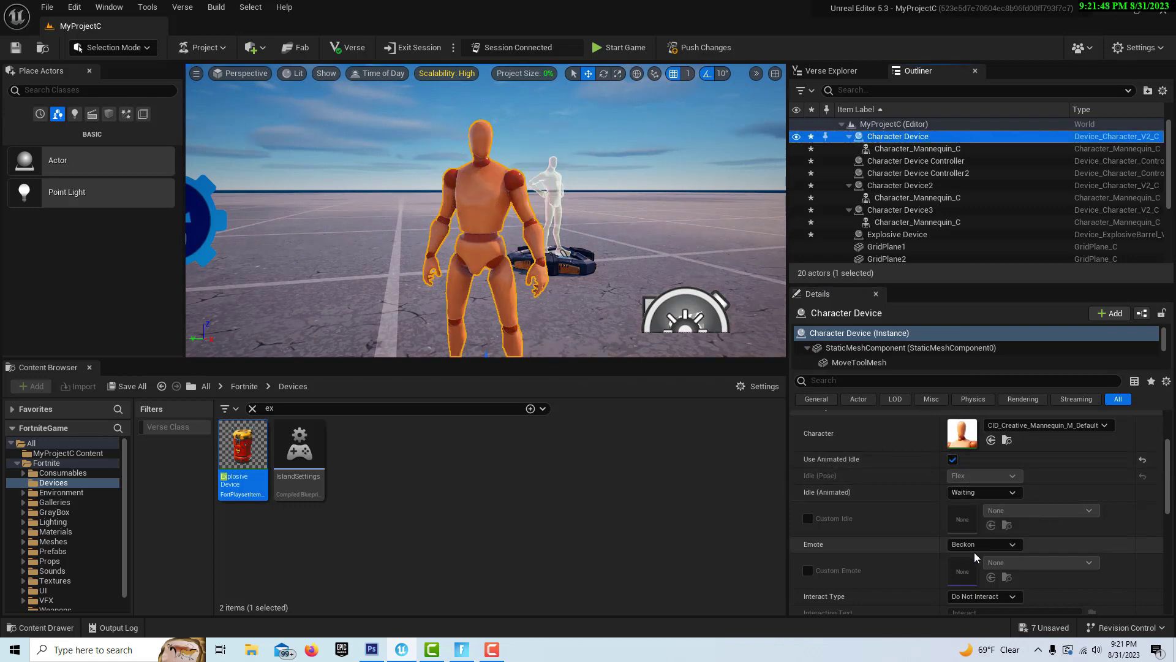
Check the emotes available for the Character Device nearest the spawn pad without changing the selection
scroll(1031, 495, down, 3)
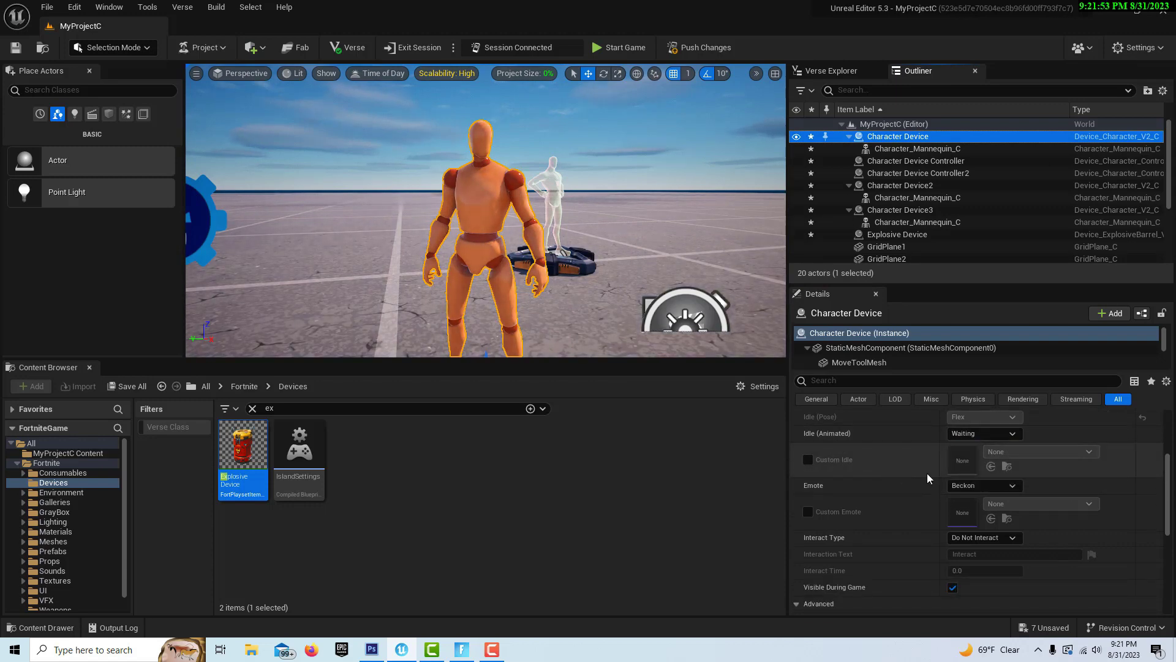
scroll(1006, 460, down, 1)
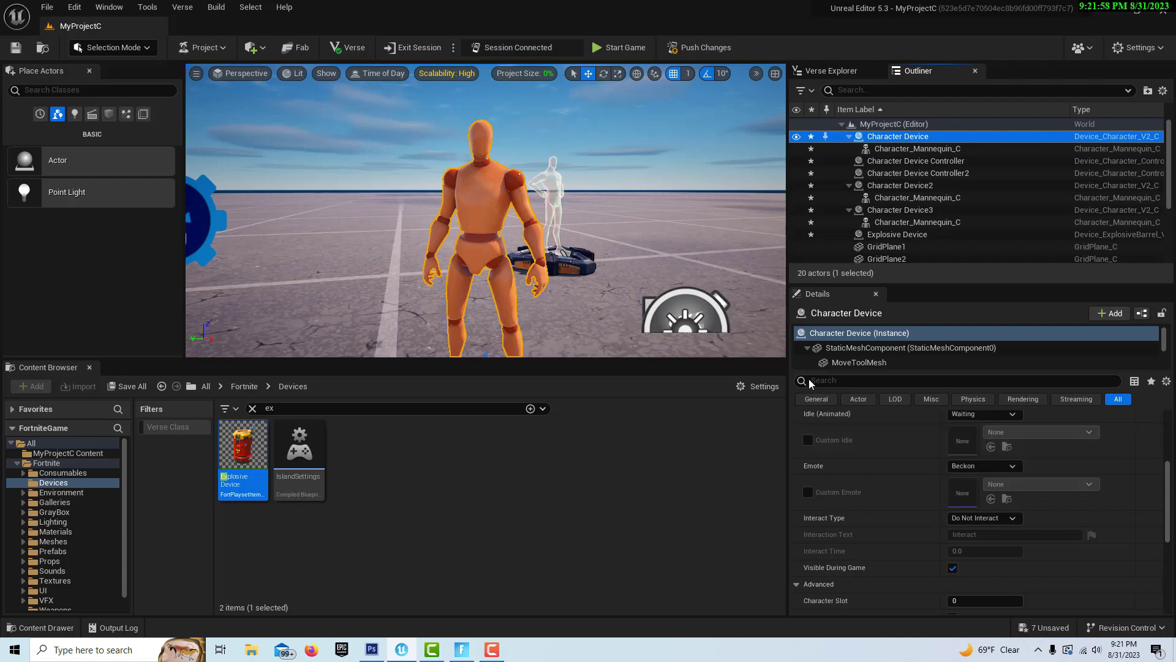
click(1012, 466)
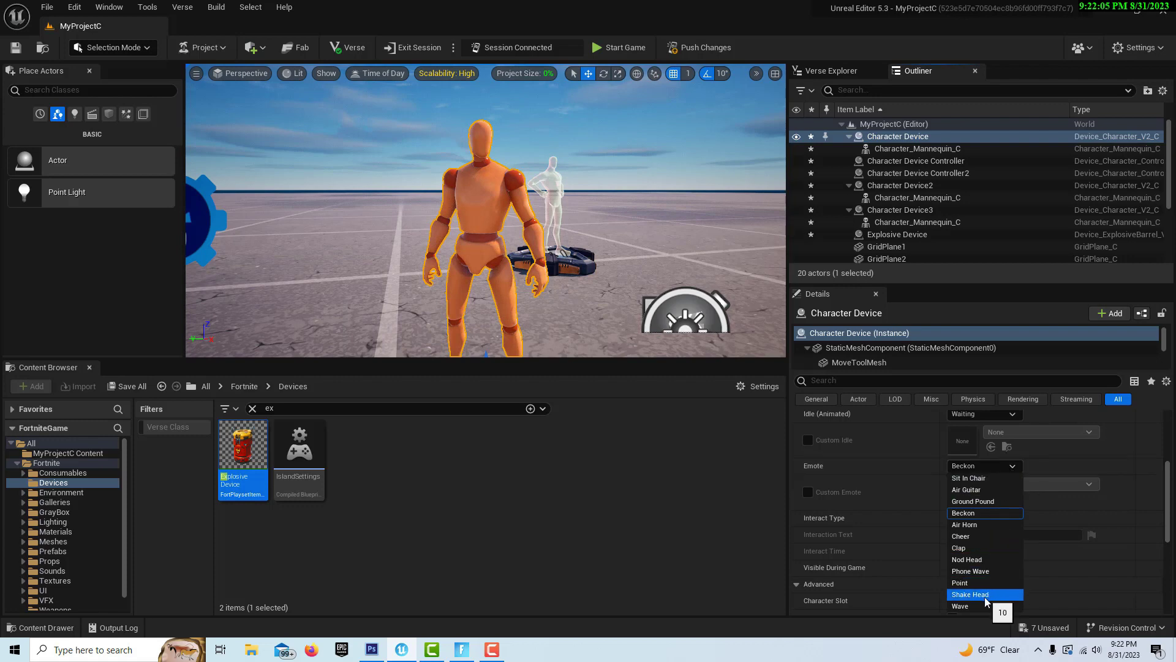
click(1069, 467)
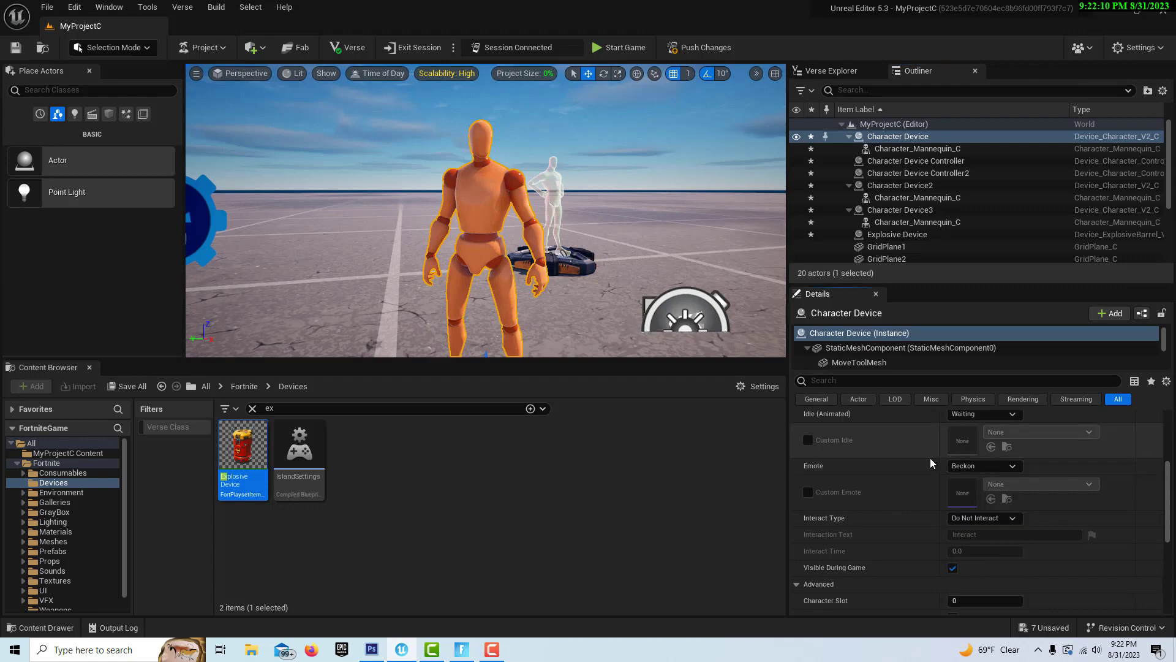
Set the Character Device's interact type to Send Event Only with the interaction text "Be careful. There is an explosive device out there."
scroll(930, 458, down, 2)
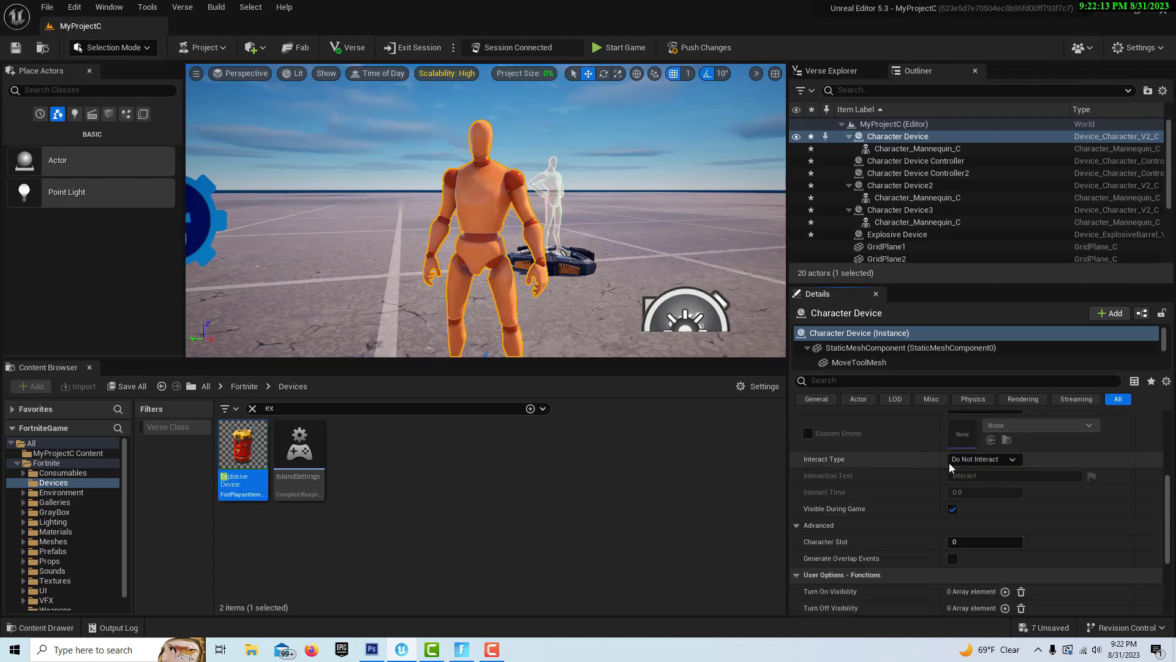
click(1012, 459)
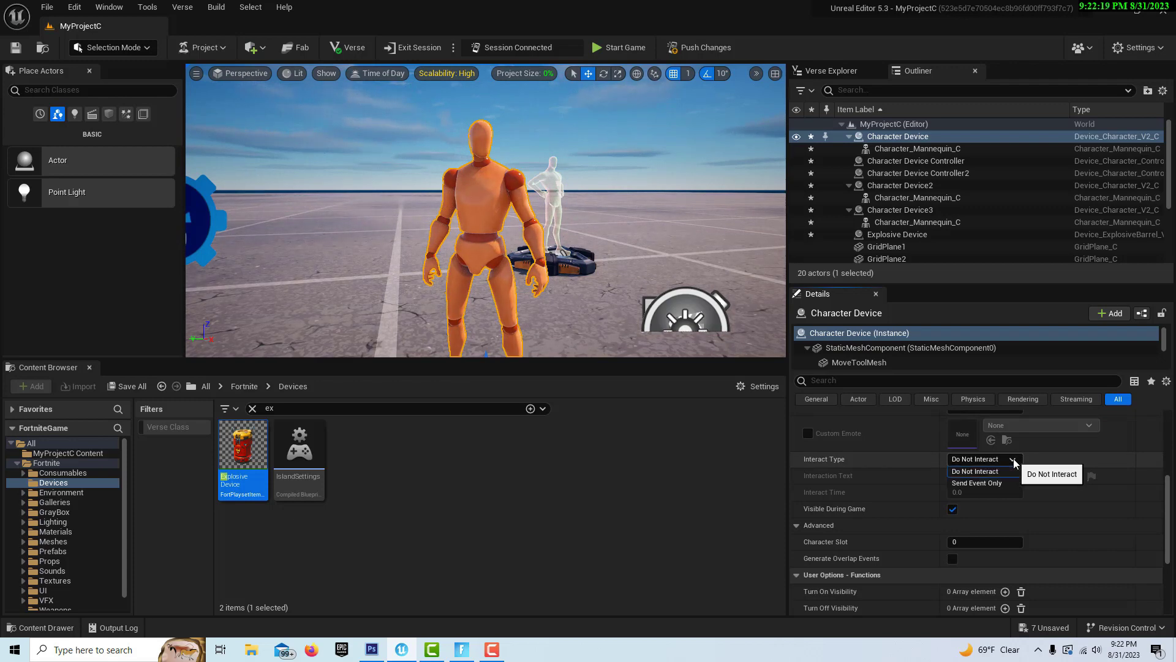
click(994, 483)
drag(977, 476, 883, 482)
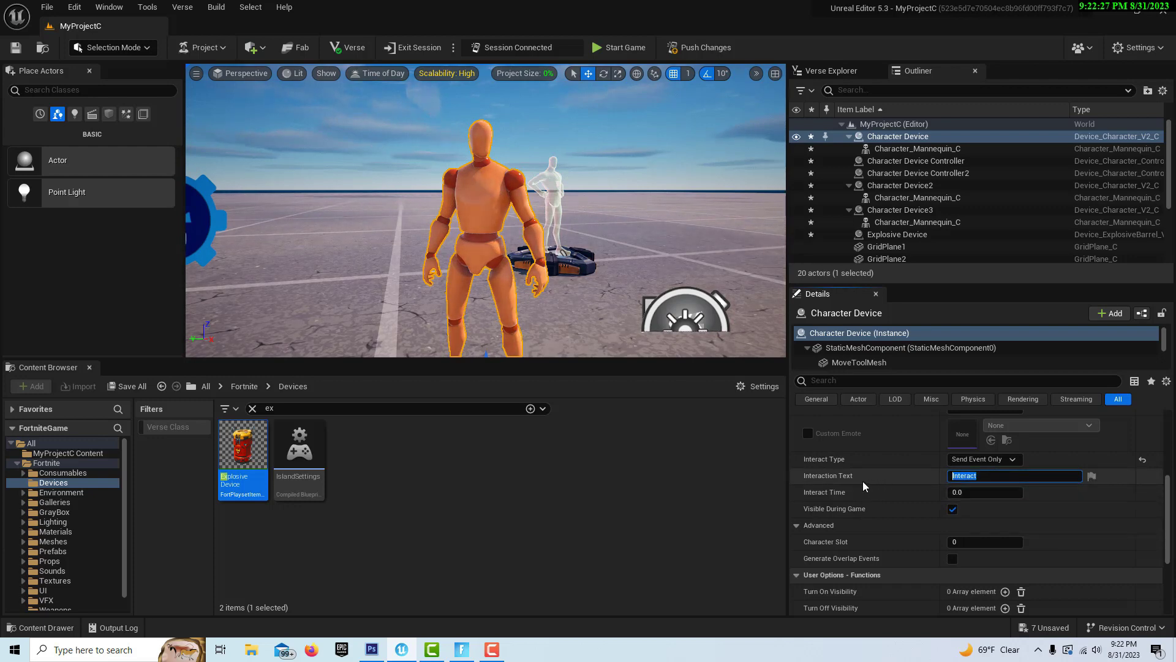
text(Be careful.)
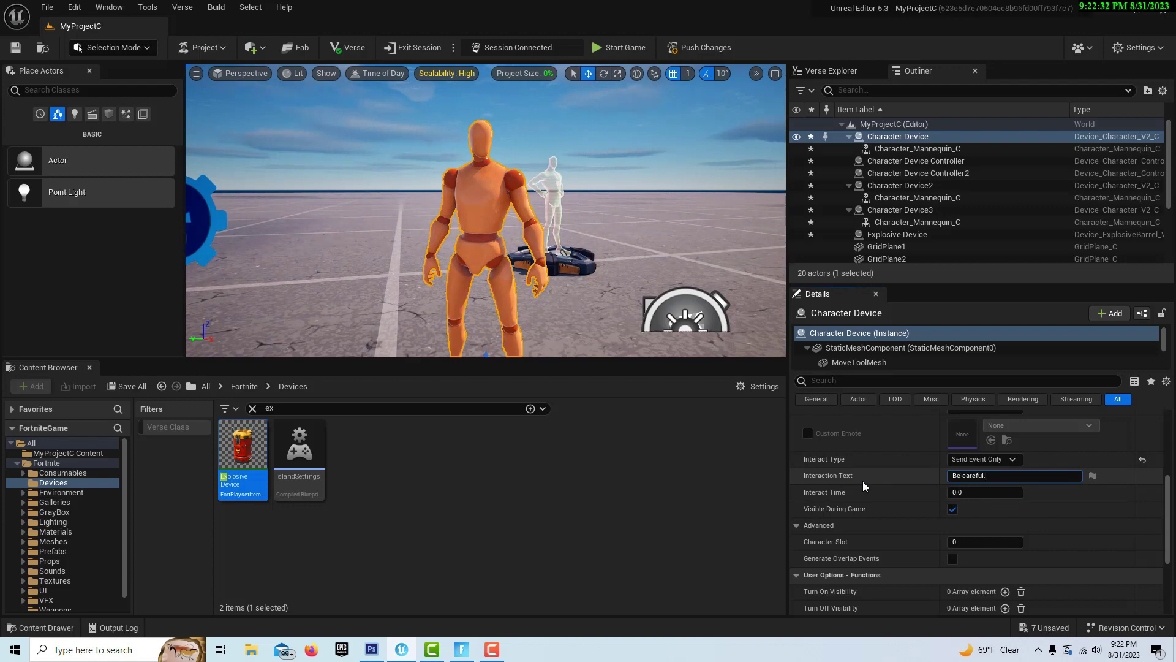
text( There is an exp)
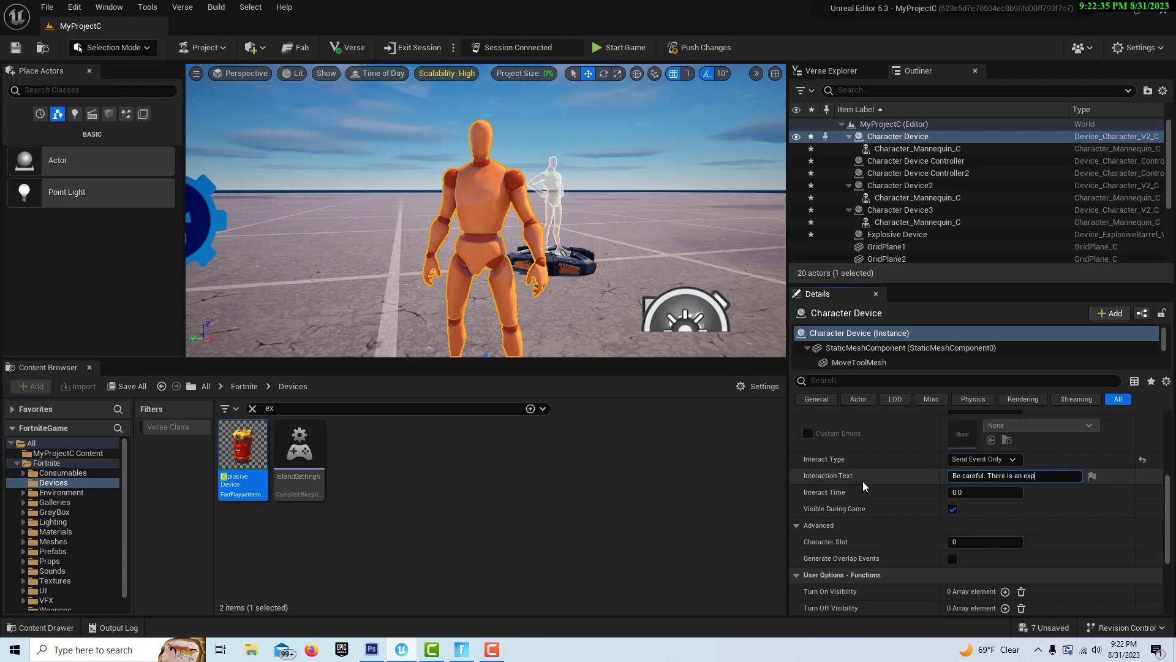
text(losive dev)
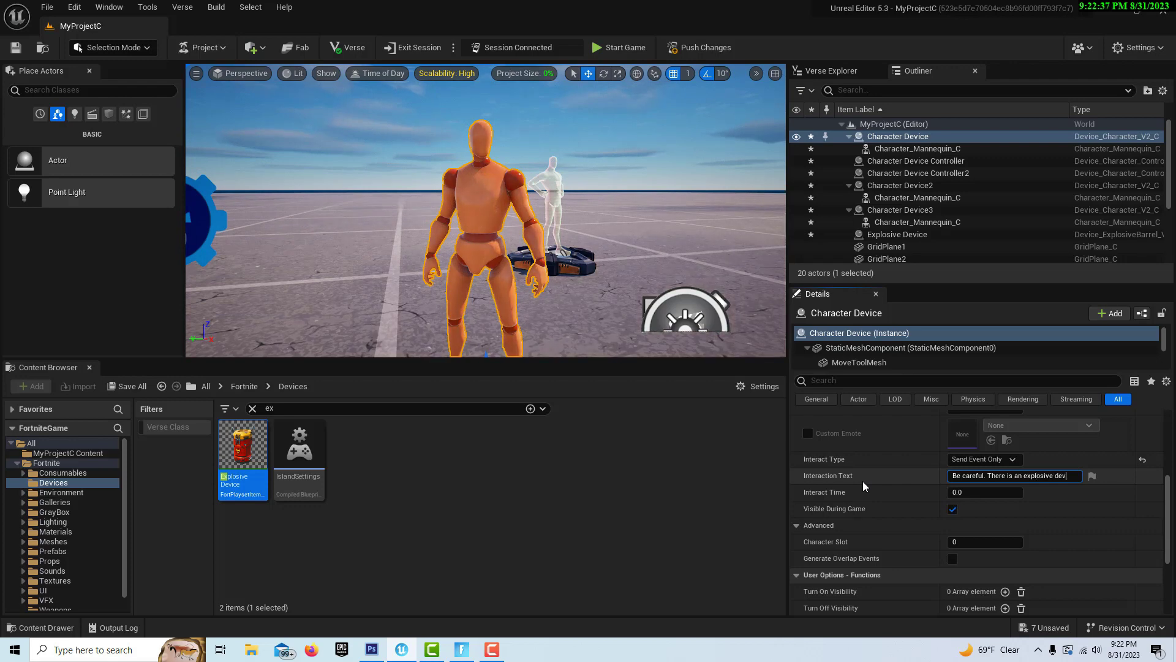
text(ice out there.)
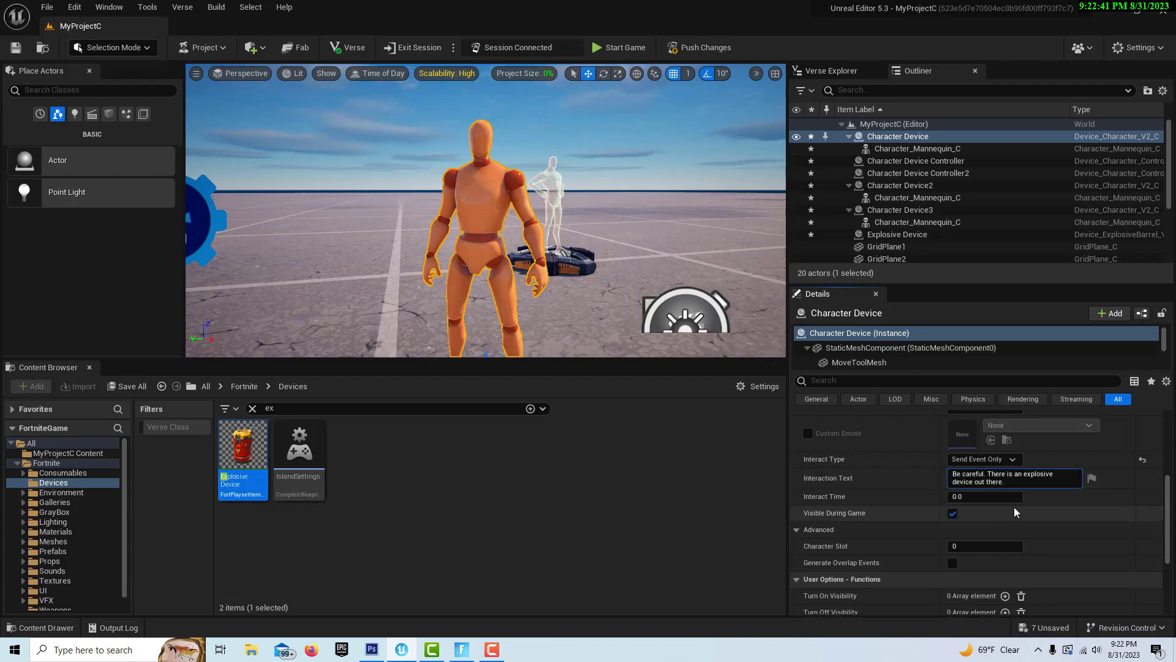
scroll(1018, 504, down, 1)
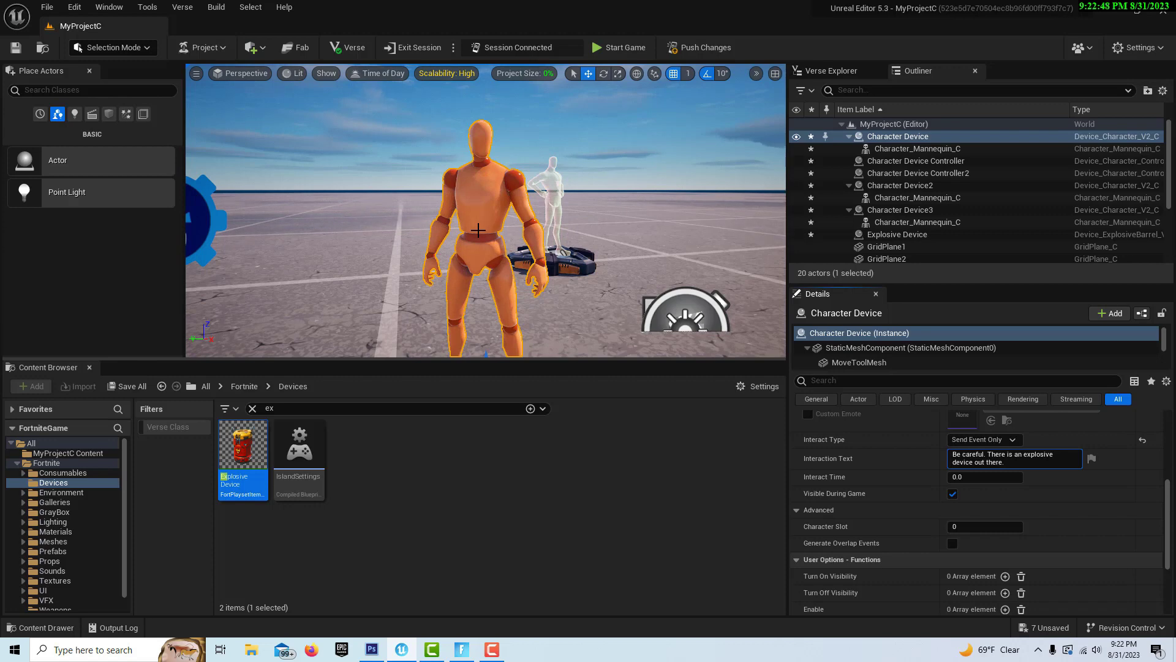
Look over the mannequin row and examine the Character Device's visibility, character slot, overlap, function and event options
right_drag(478, 227, 401, 209)
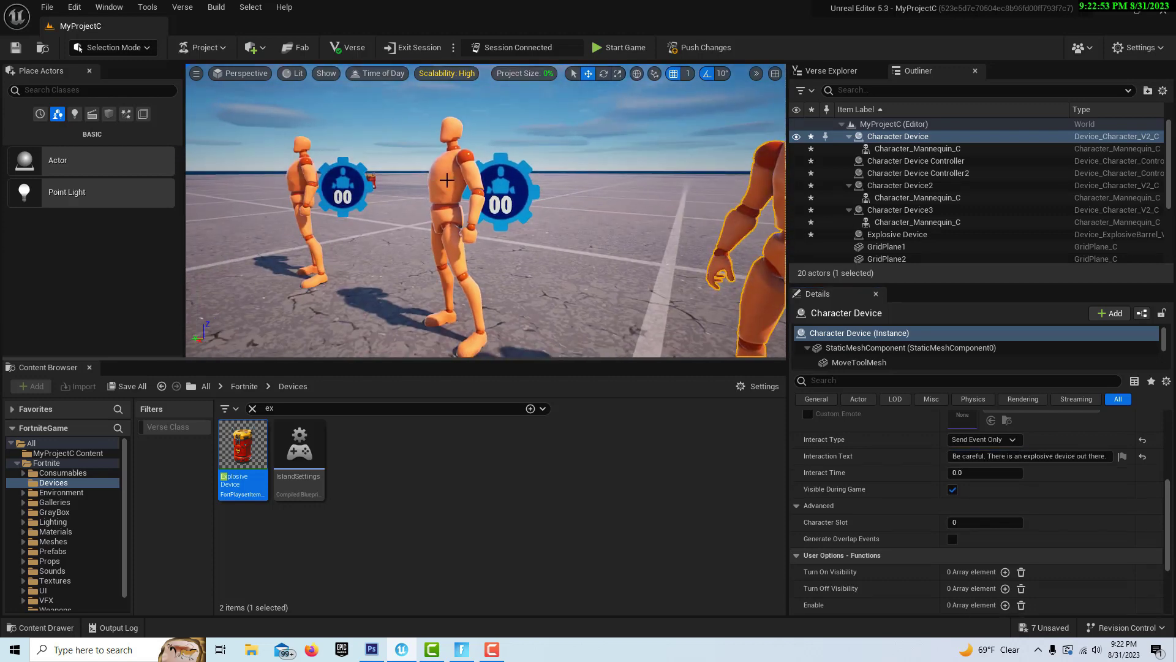
right_drag(667, 204, 754, 210)
drag(711, 175, 649, 191)
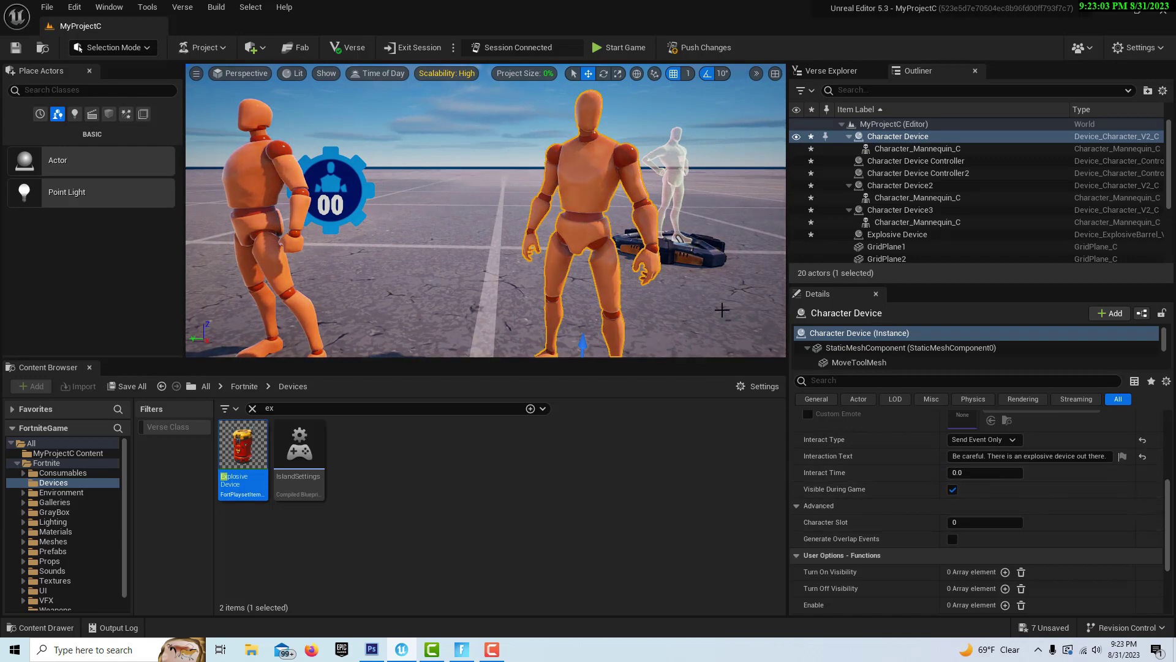
scroll(1053, 525, down, 1)
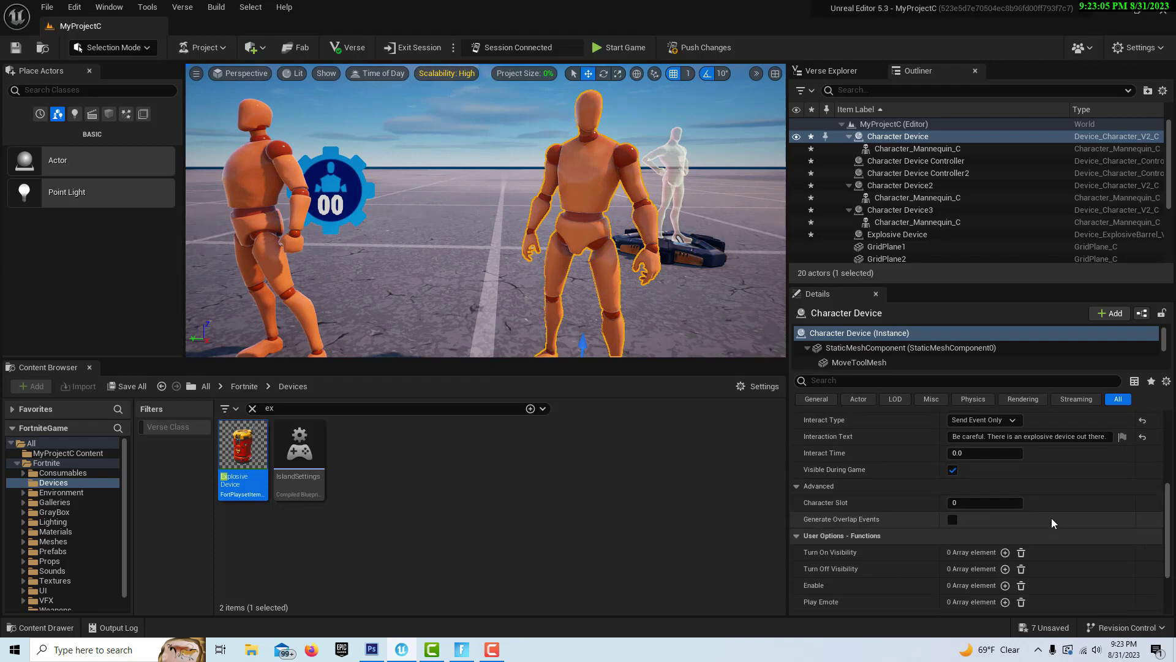
scroll(1051, 517, down, 2)
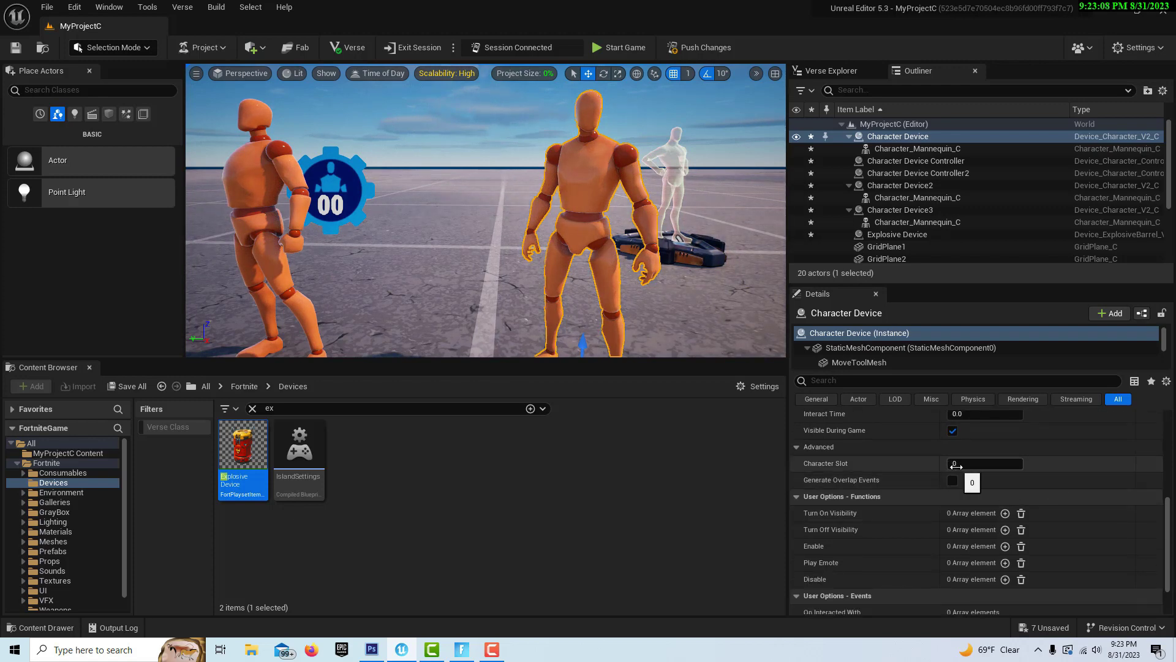
scroll(958, 466, down, 1)
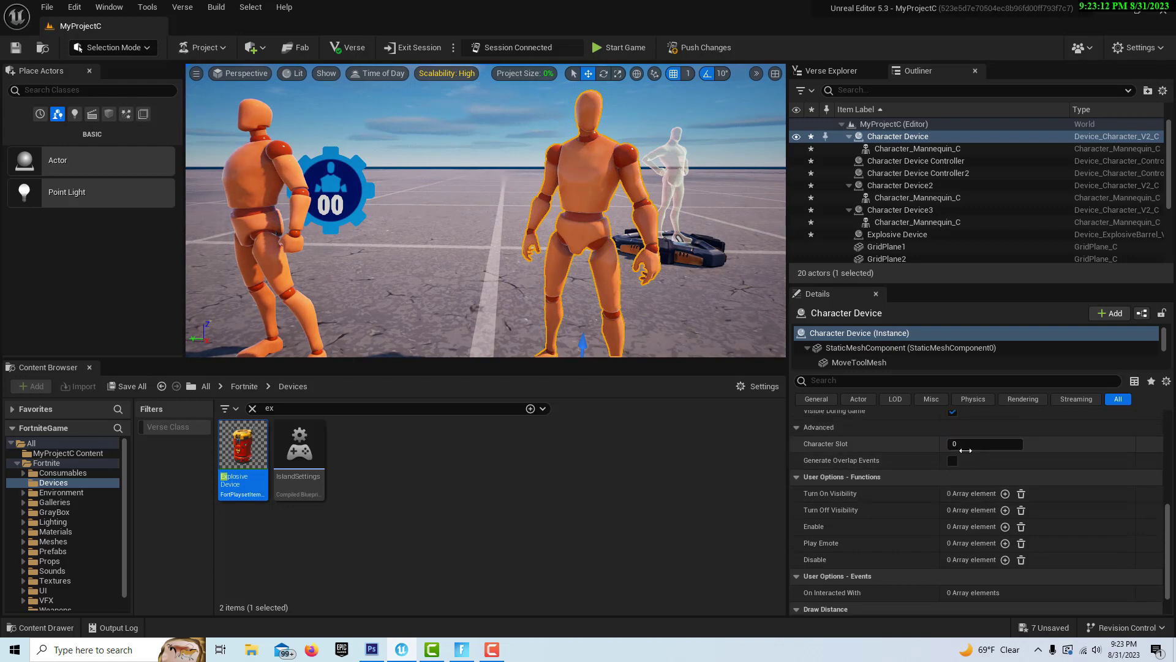
scroll(967, 448, down, 1)
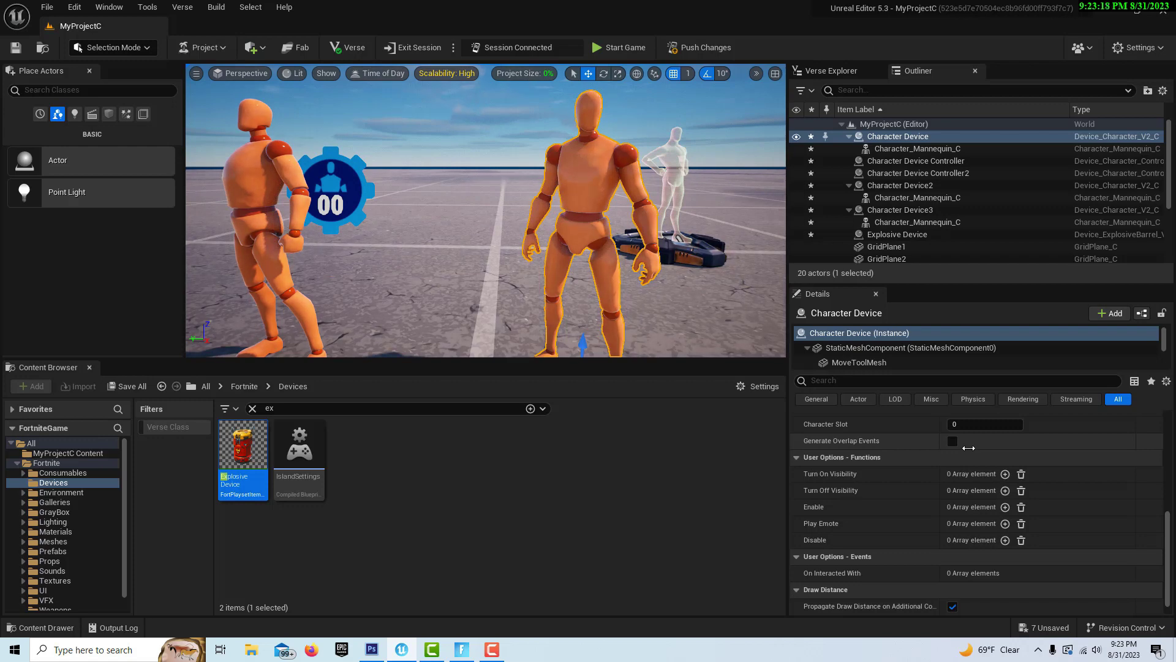
scroll(968, 452, down, 1)
scroll(968, 447, up, 4)
scroll(966, 447, up, 1)
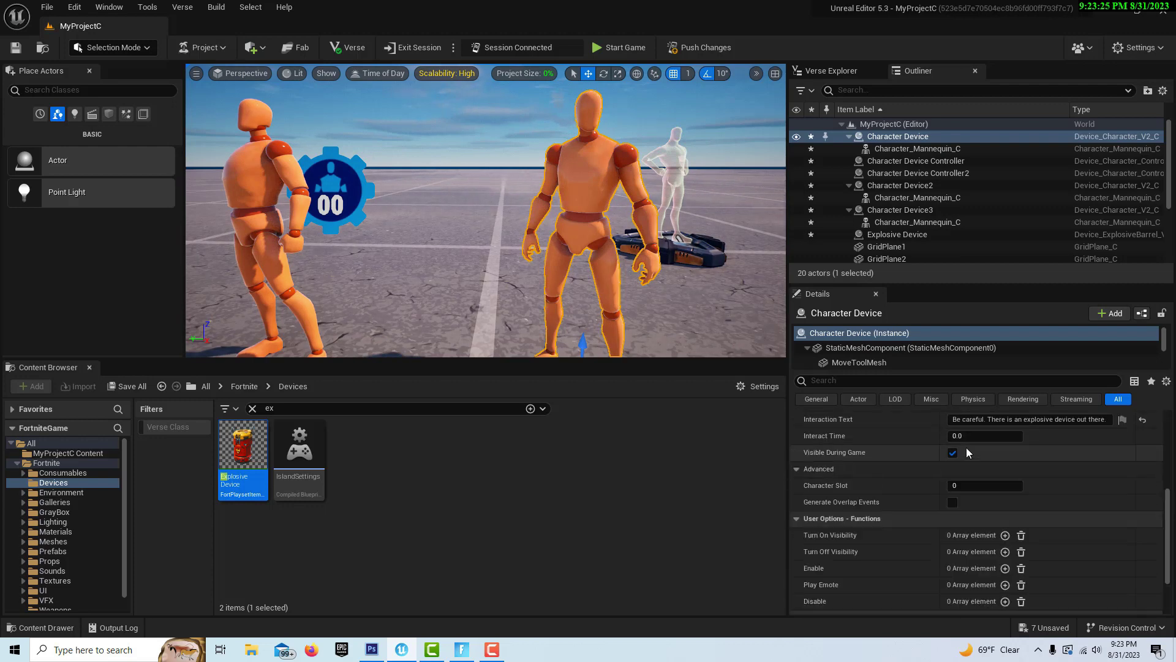
scroll(965, 447, up, 4)
Select the middle mannequin, Character Device2, and set its idle pose to Love Hands
right_drag(665, 305, 603, 290)
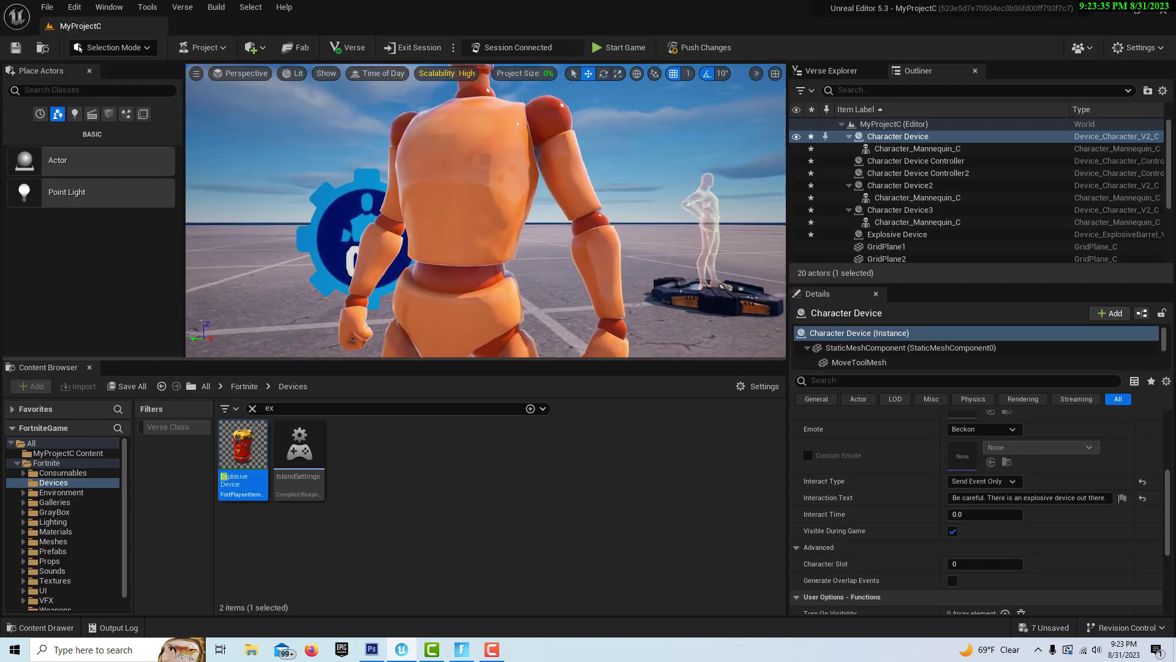
click(499, 210)
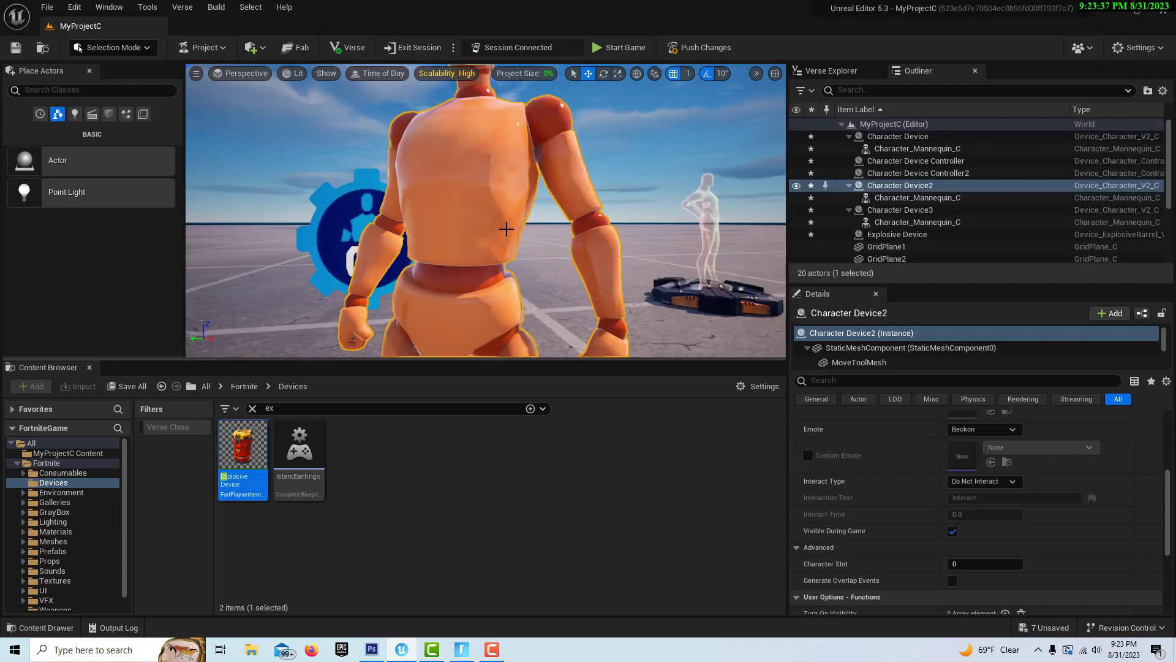
key(f)
scroll(505, 229, up, 3)
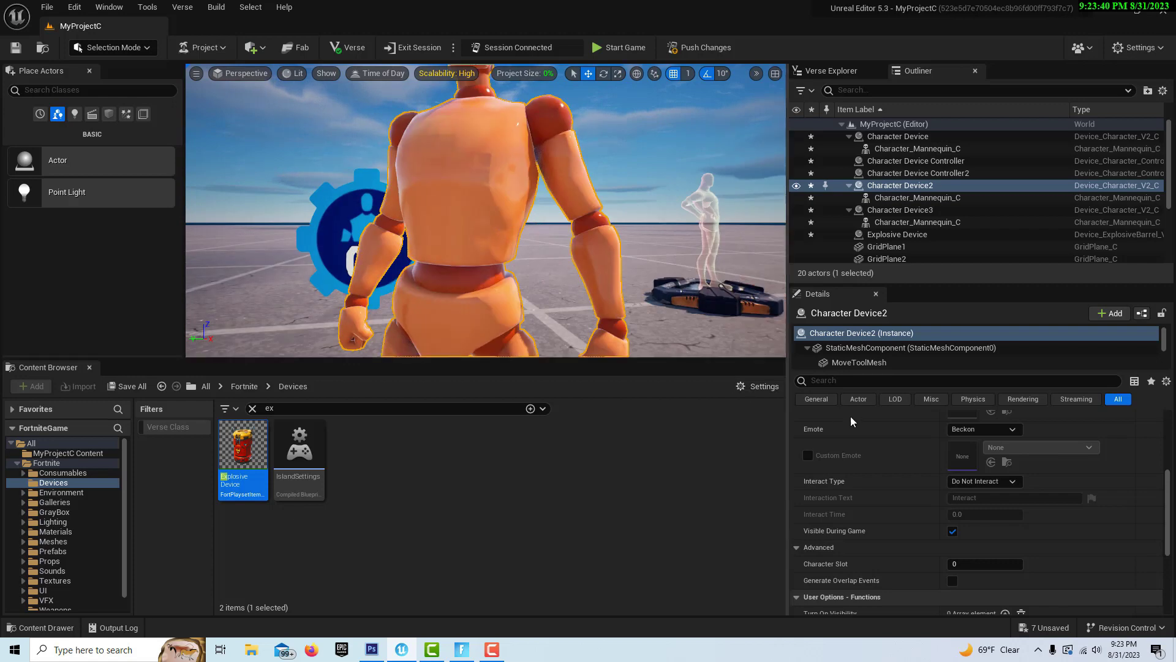
scroll(1047, 435, up, 3)
scroll(1045, 433, up, 3)
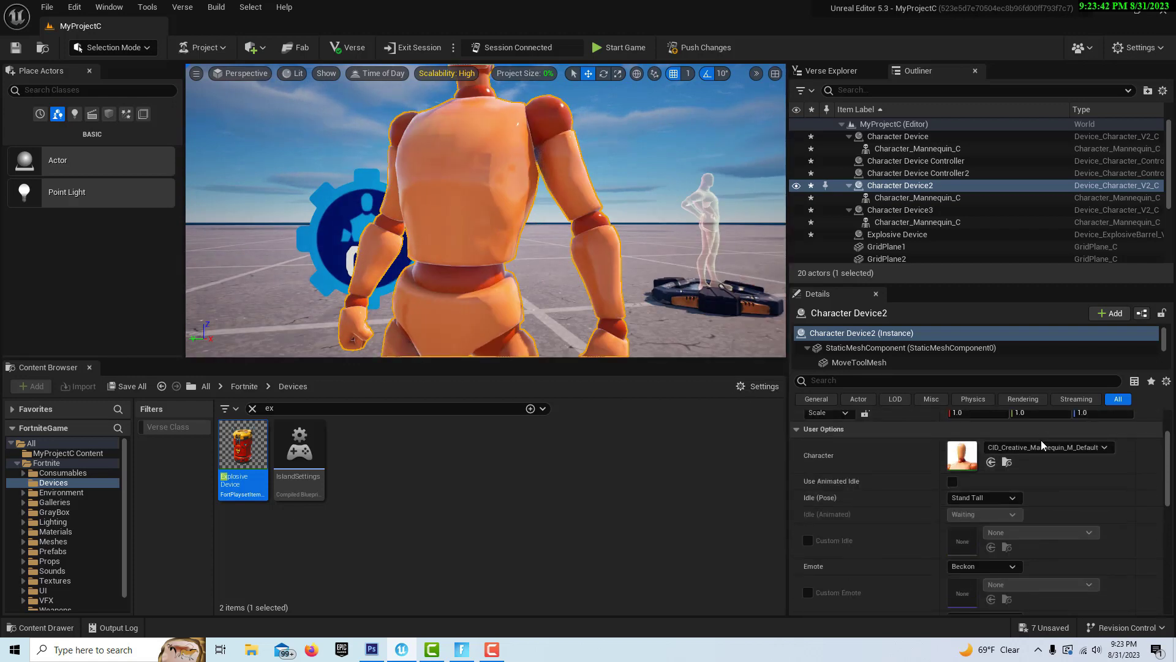
scroll(1081, 499, up, 2)
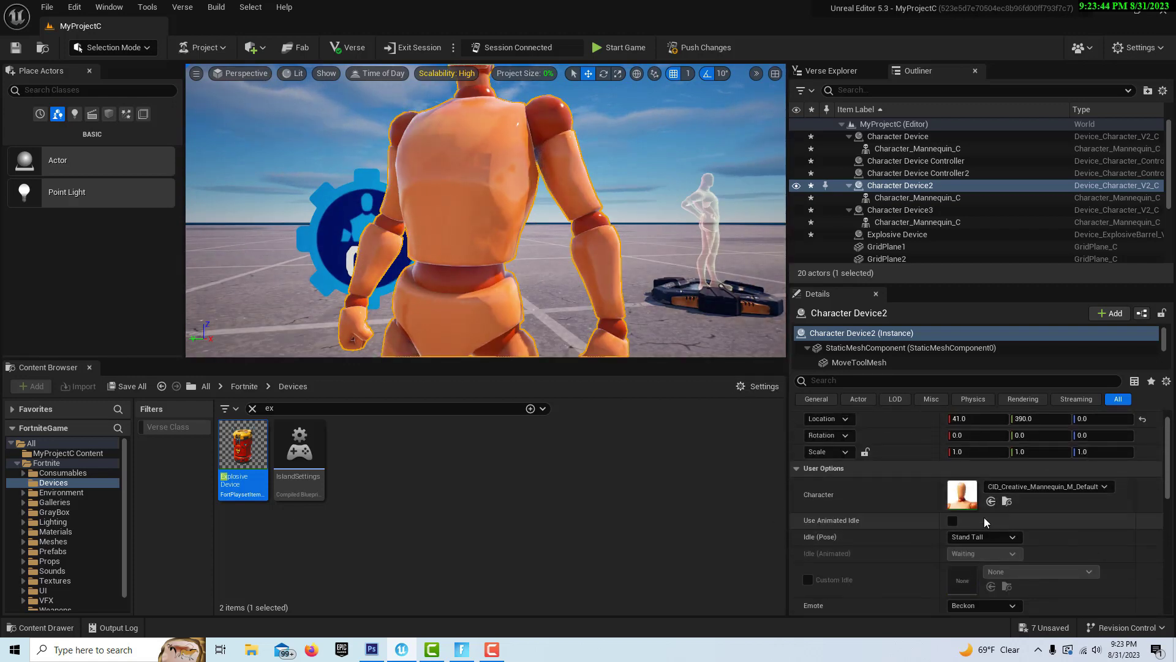
click(1014, 539)
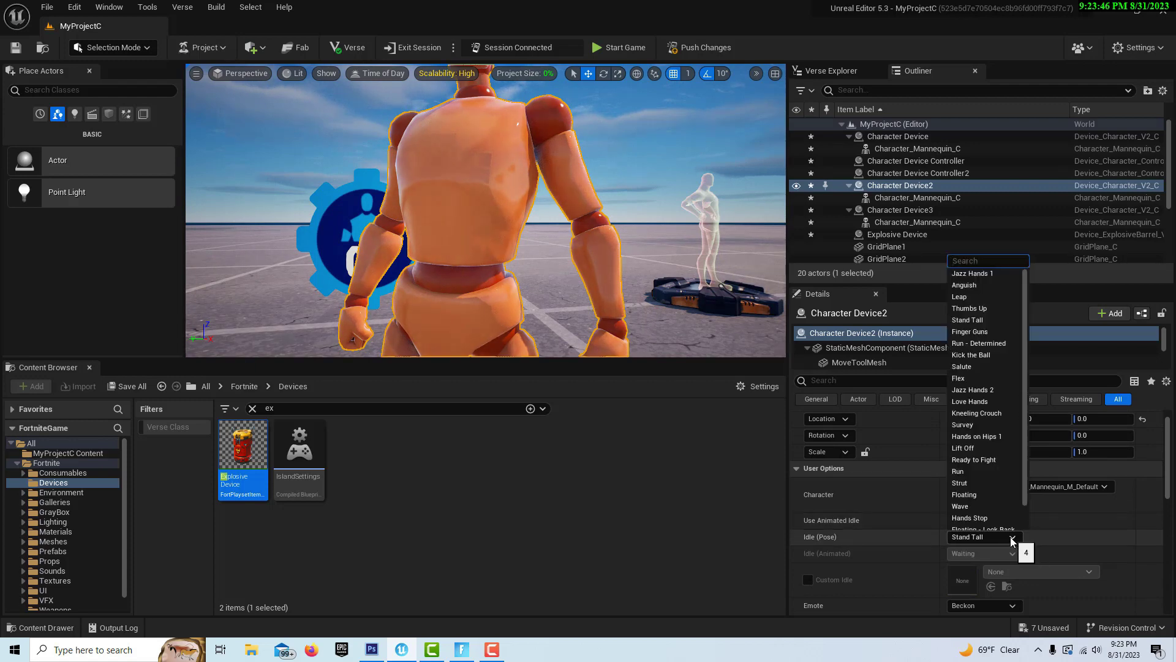
click(980, 401)
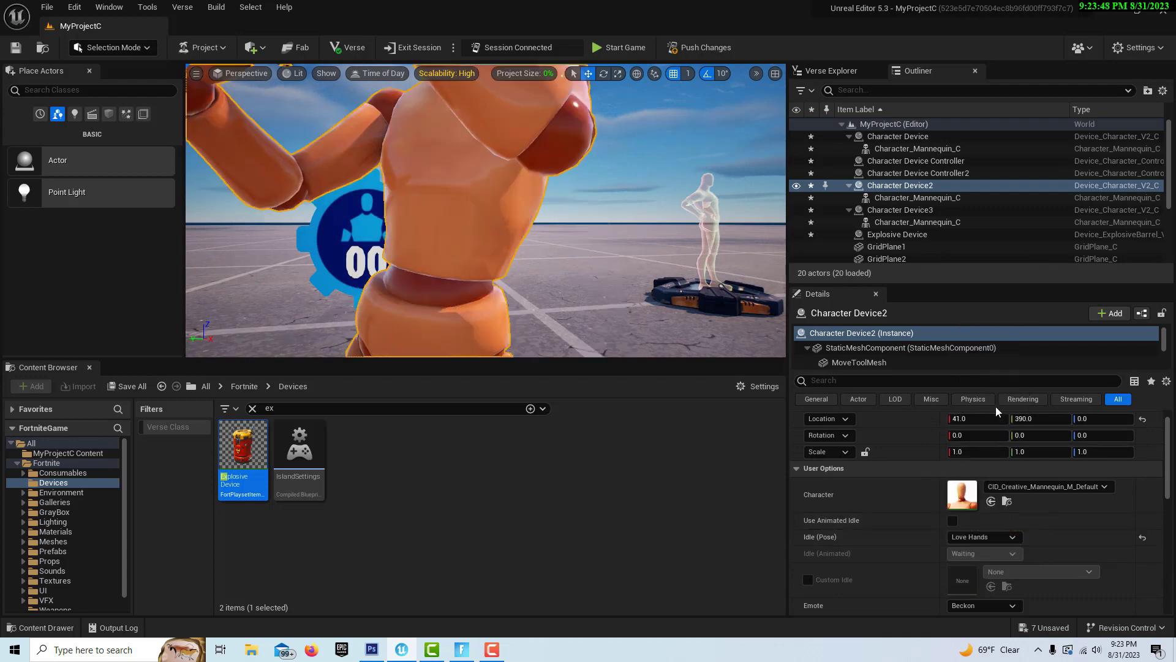
scroll(704, 286, down, 6)
scroll(705, 288, up, 4)
scroll(705, 291, down, 4)
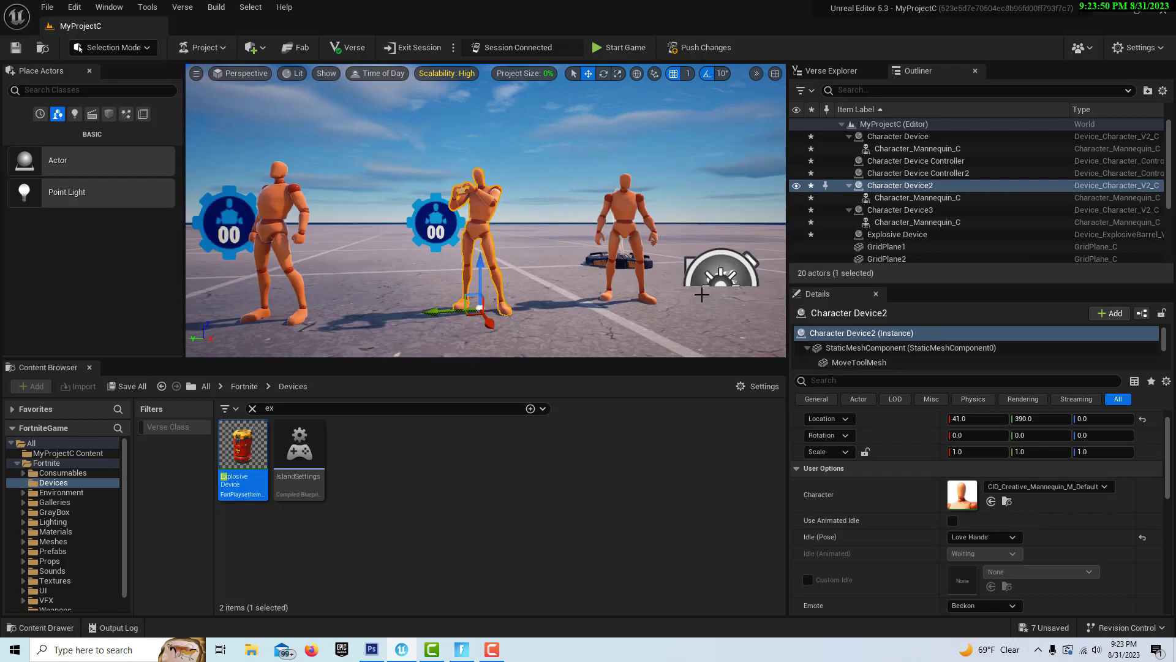
Set the emote of the middle mannequin, Character Device2, to Air Guitar
scroll(709, 300, up, 3)
scroll(1070, 535, down, 3)
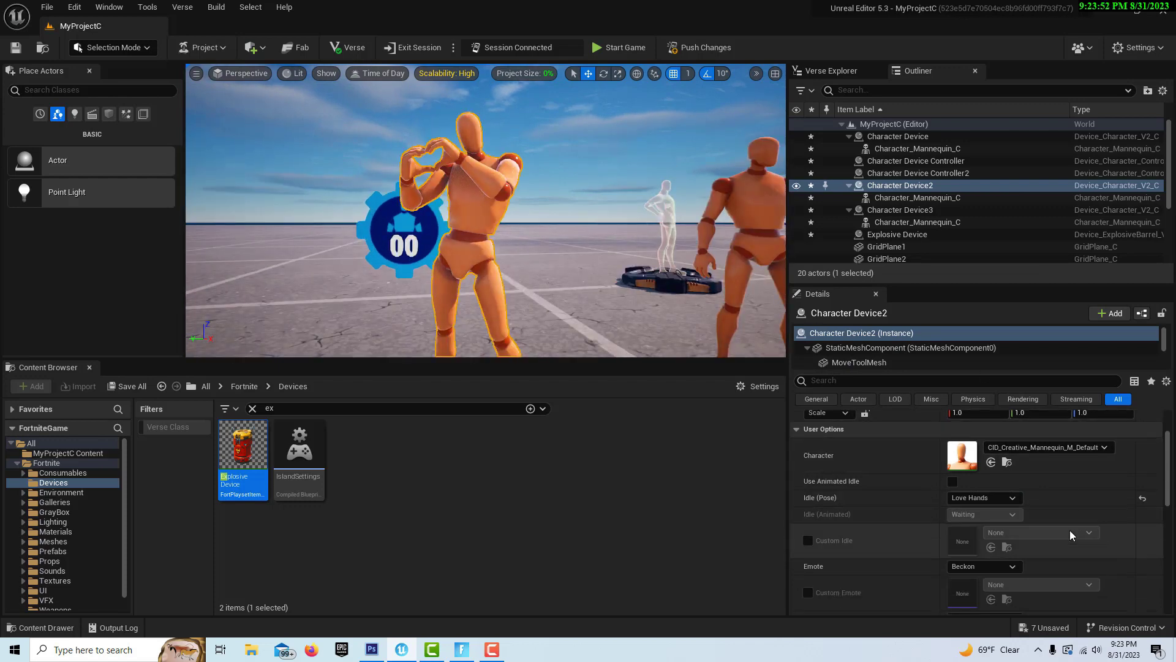
scroll(1071, 535, down, 2)
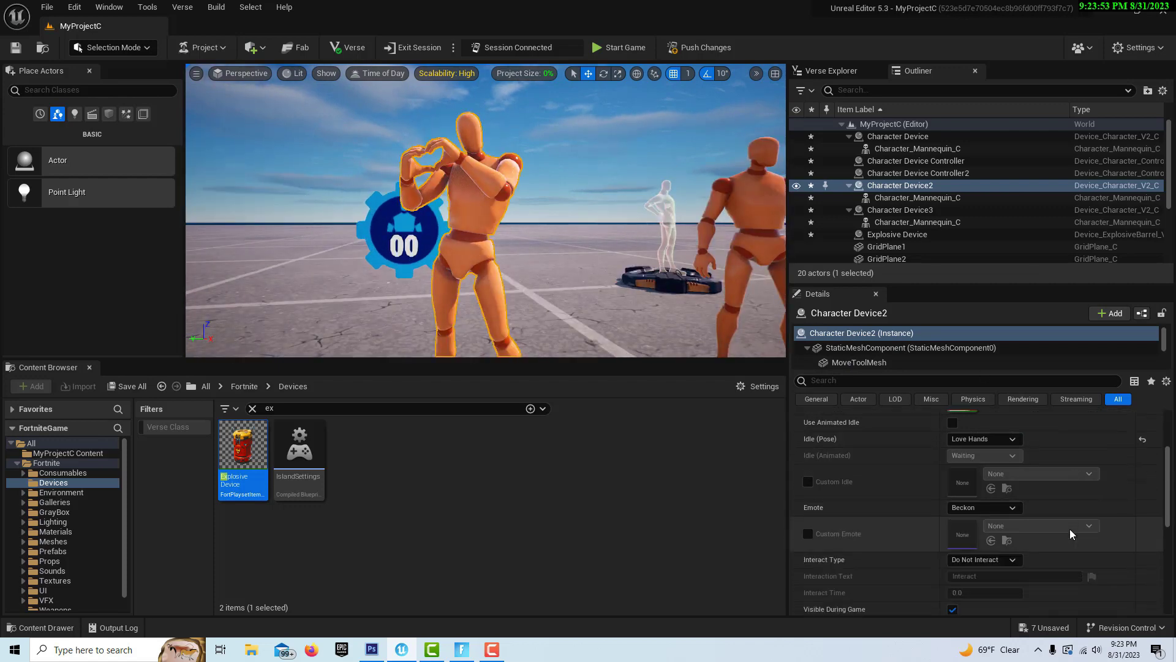
click(1012, 507)
click(966, 378)
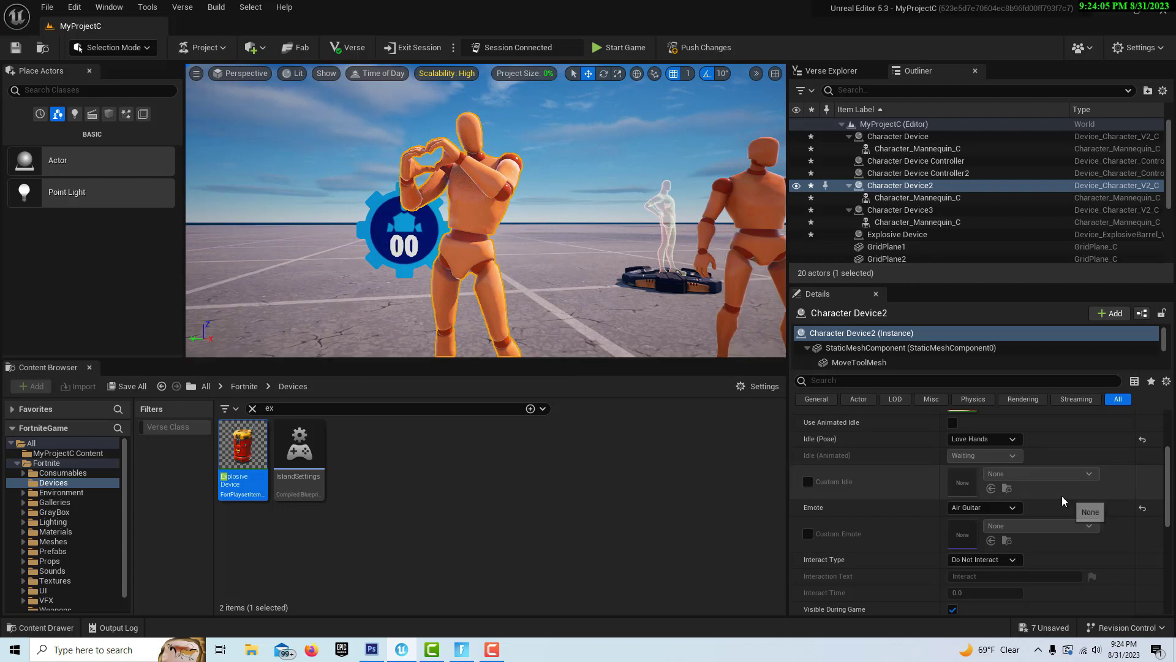
Set the character slot of Character Device2 to 1
scroll(1061, 494, down, 3)
scroll(1058, 490, down, 3)
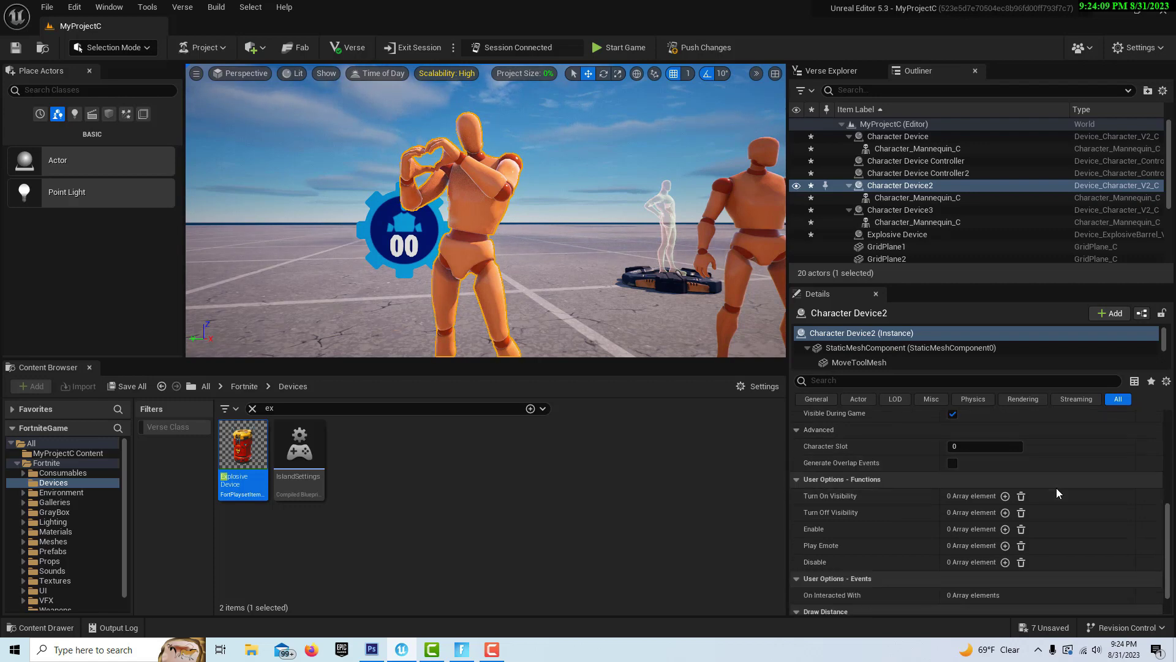
click(949, 447)
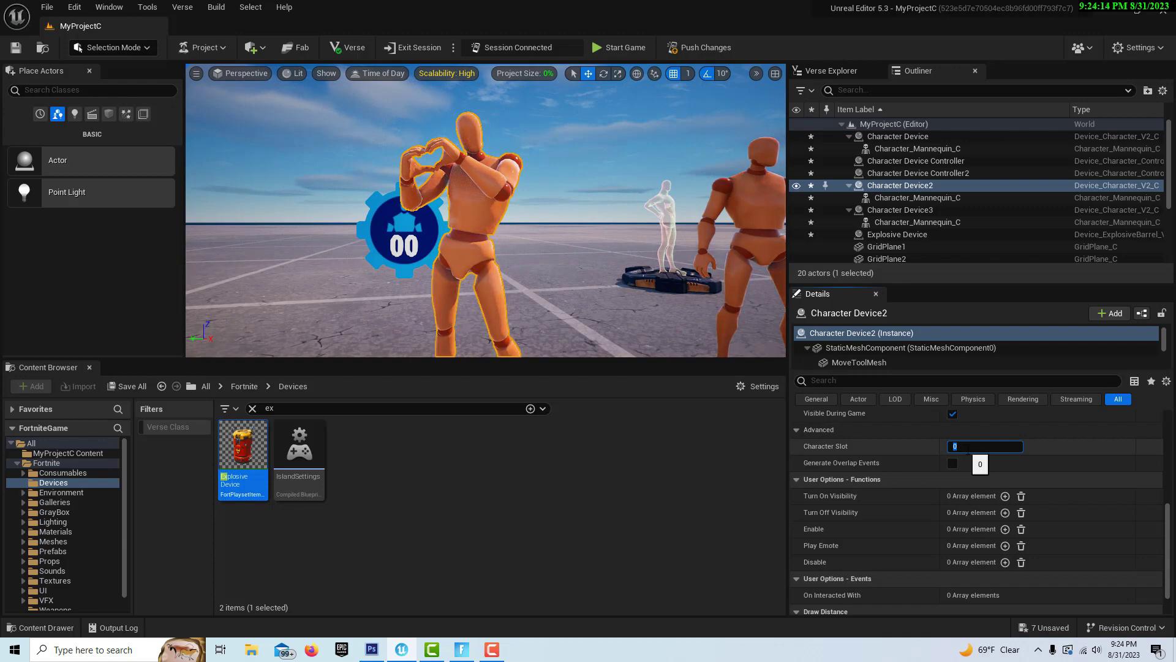
text(1)
click(640, 485)
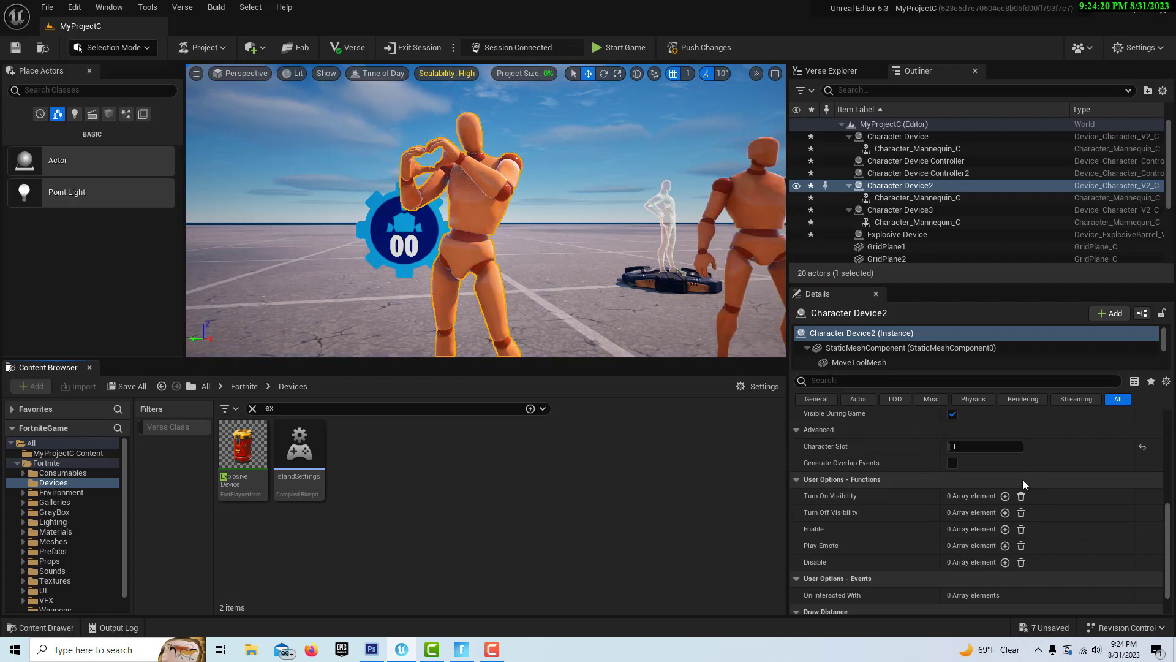
Set the character slot to 1 on the Character Device Controller beside the middle mannequin and collapse its advanced options
click(395, 239)
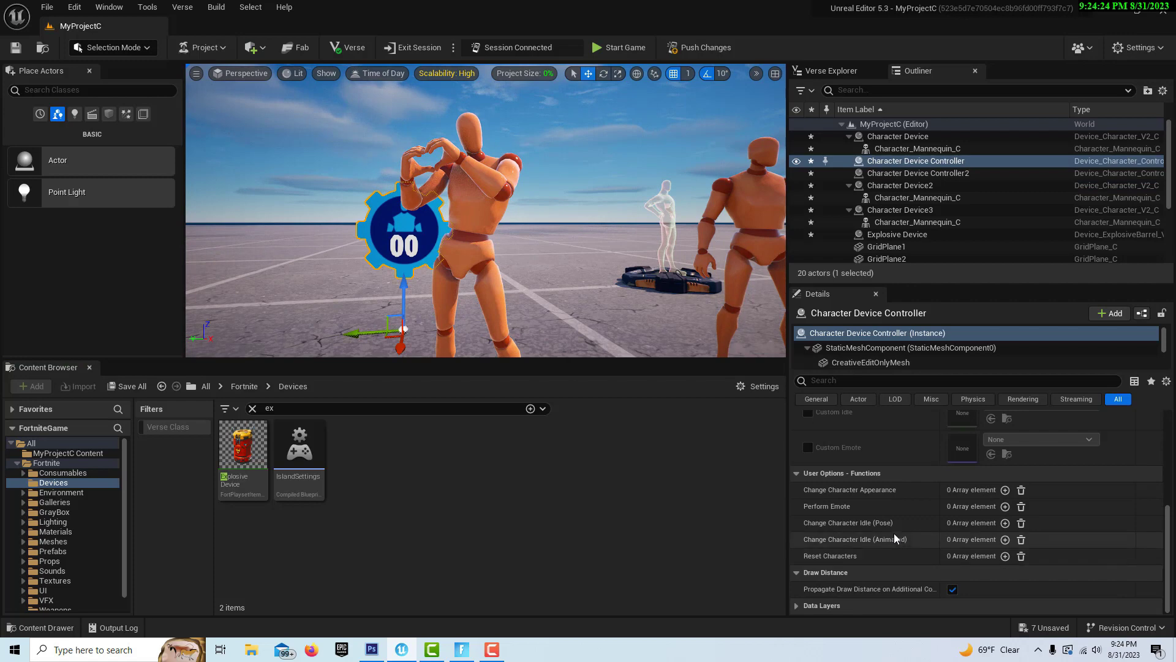
scroll(887, 510, up, 3)
click(965, 464)
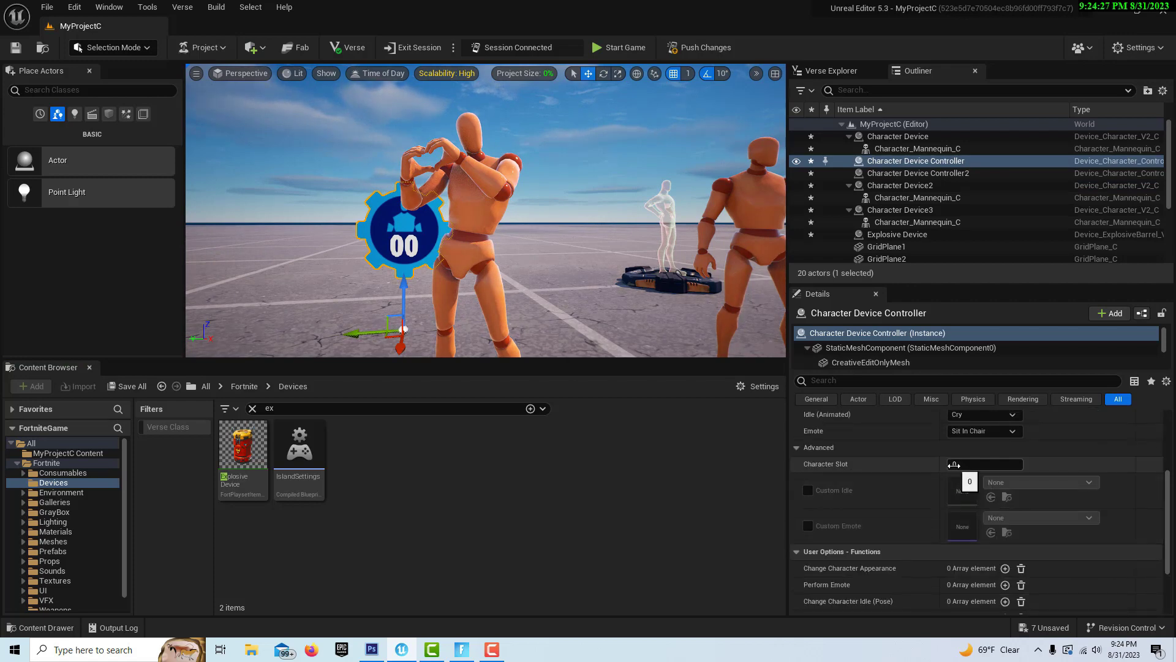
text(1)
click(921, 446)
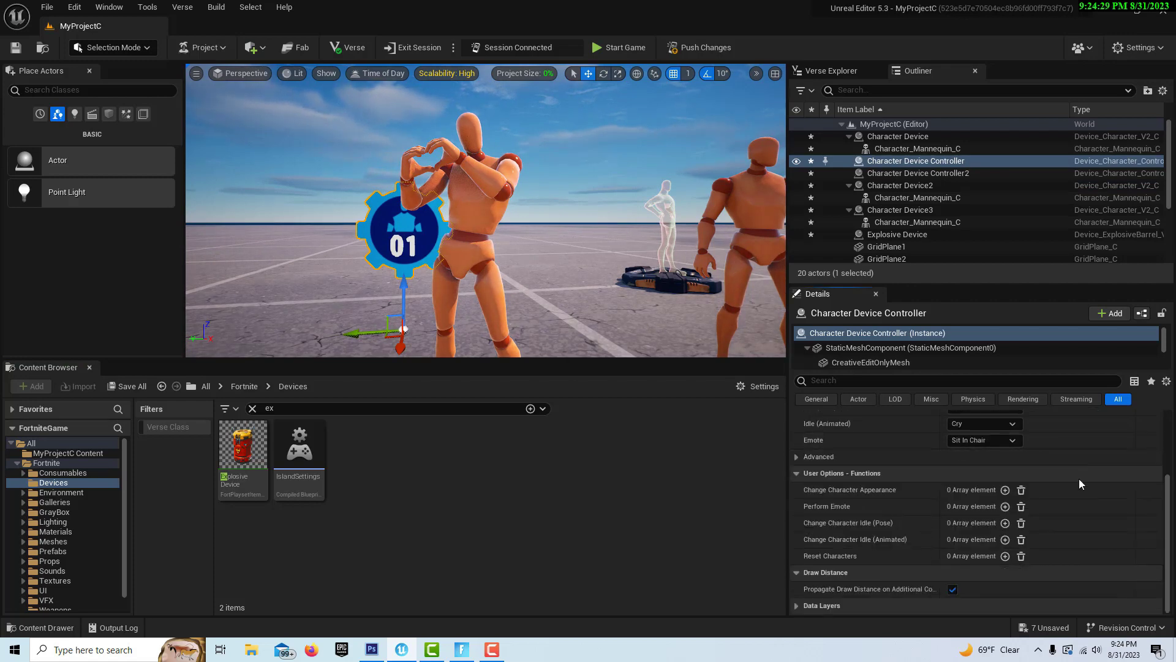
scroll(1082, 479, up, 3)
scroll(1073, 484, down, 3)
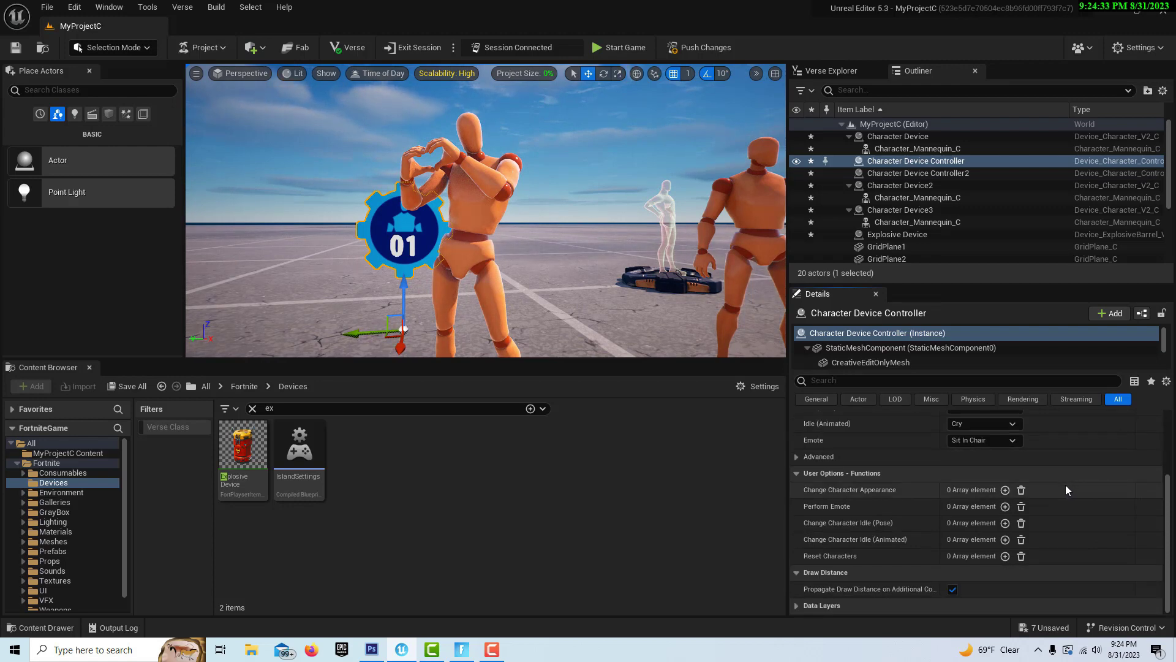
Add an element to Character Device2's Play Emote function, leaving its source device unassigned
click(484, 219)
scroll(1100, 526, down, 7)
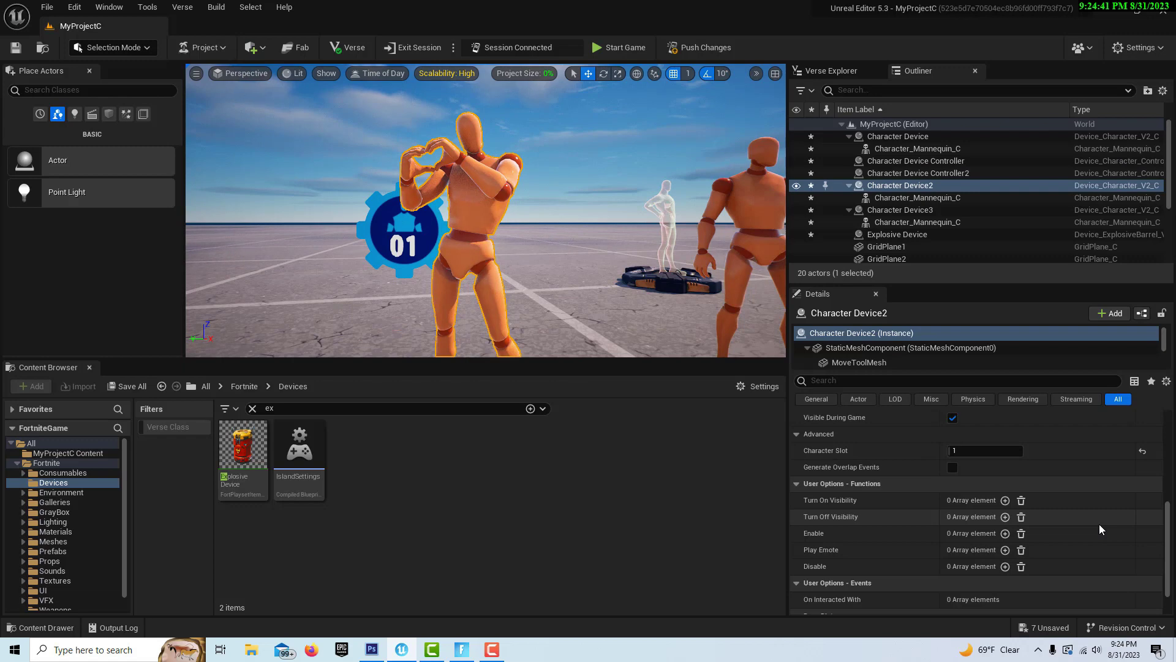
click(1005, 550)
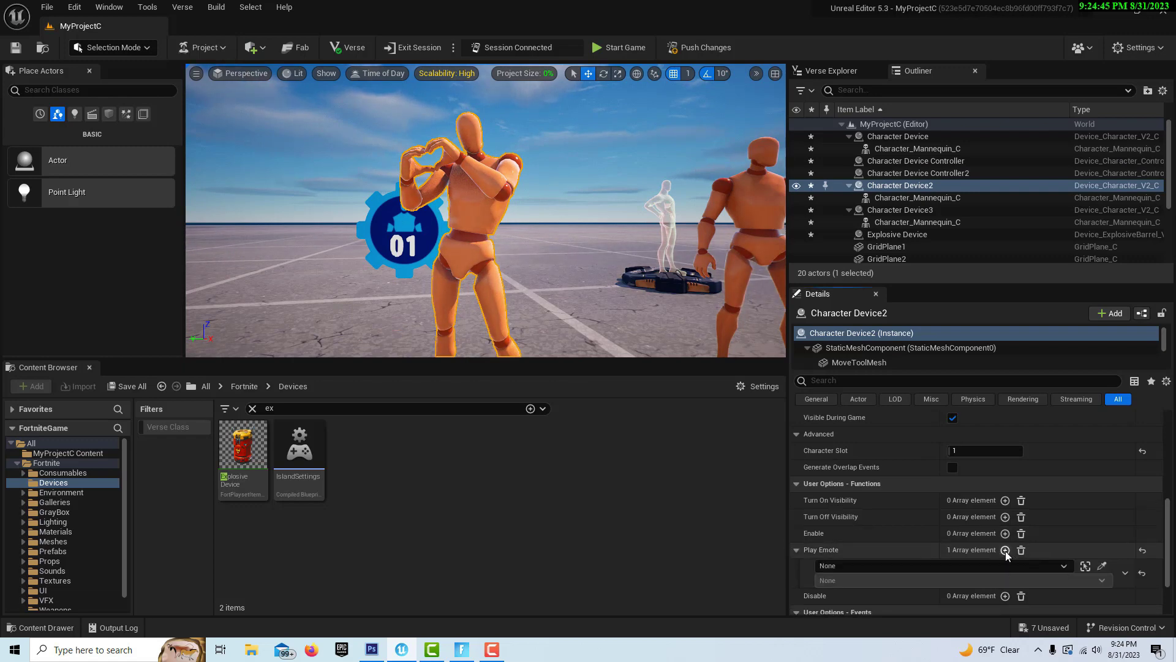
click(1058, 569)
click(1058, 569)
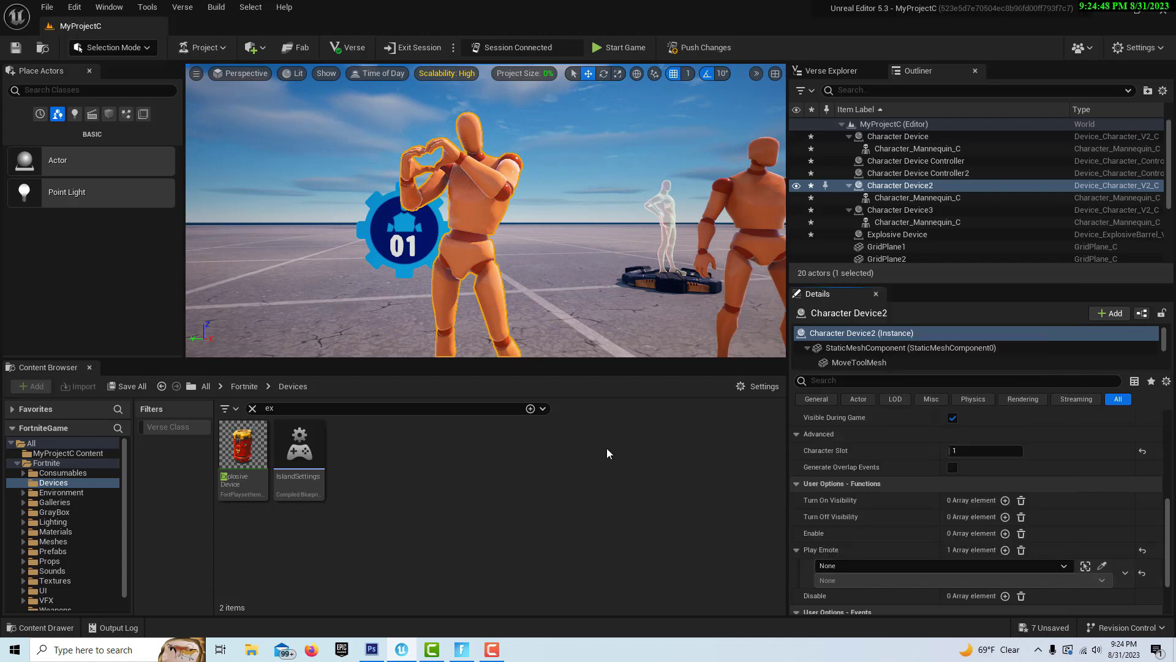
Set the emote of the Character Device Controller beside the middle mannequin to Air Guitar
click(399, 244)
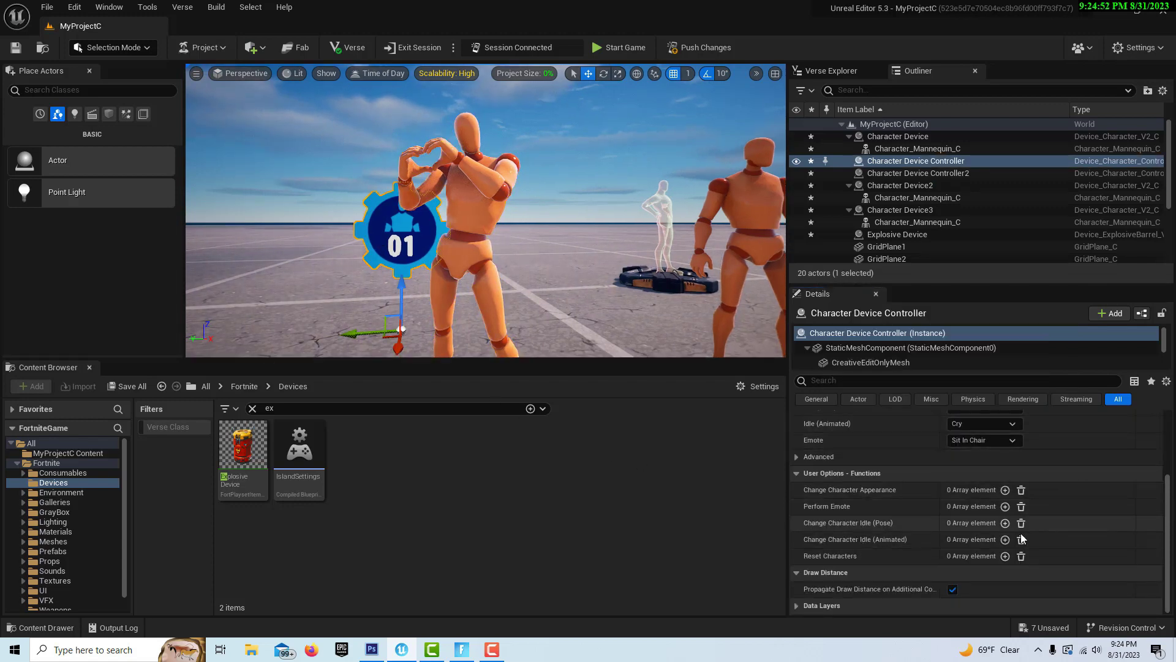
scroll(1024, 518, up, 2)
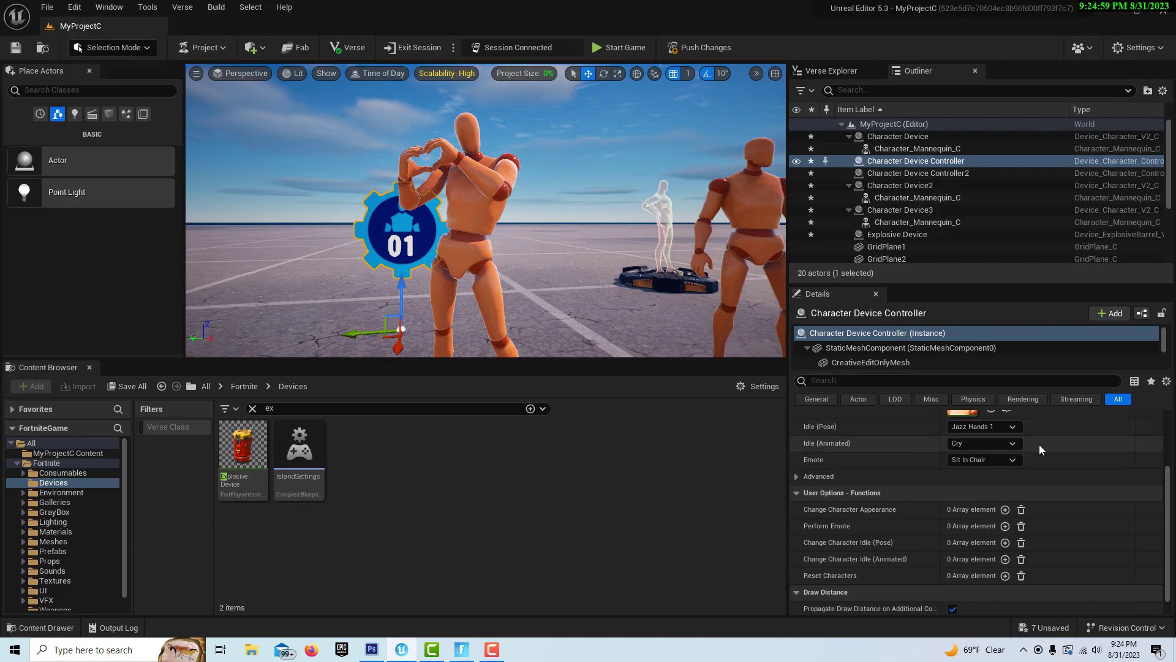
click(1005, 460)
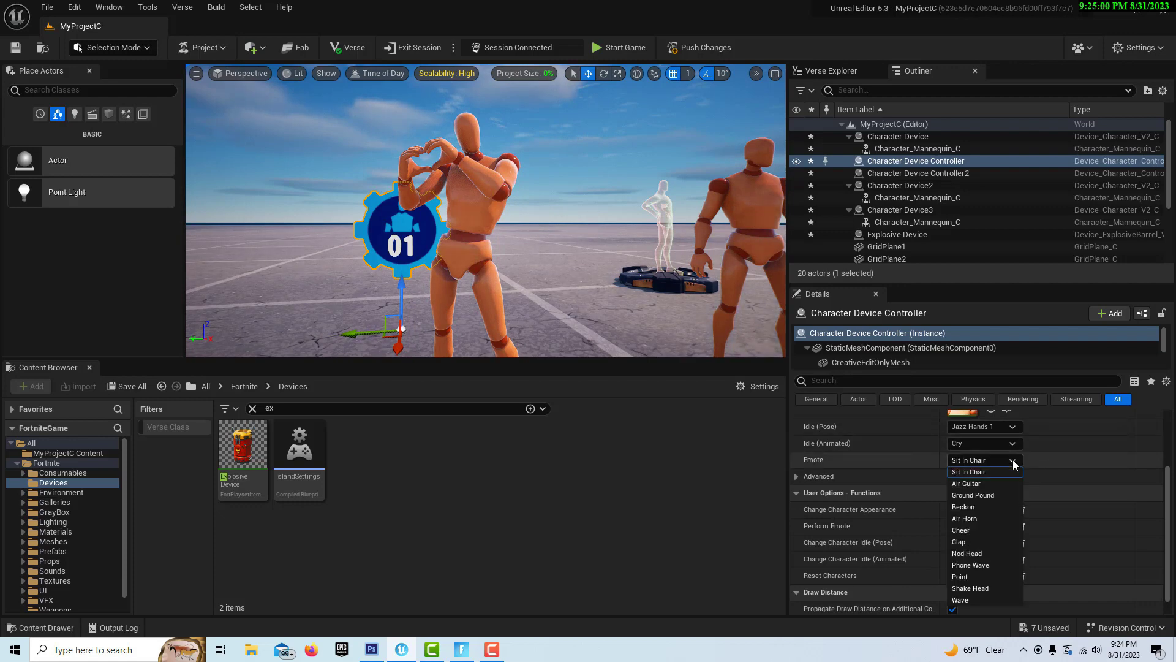
click(995, 485)
Bind the Character Device Controller's Perform Emote function to the Character Device's On Interacted With event
scroll(1052, 488, down, 1)
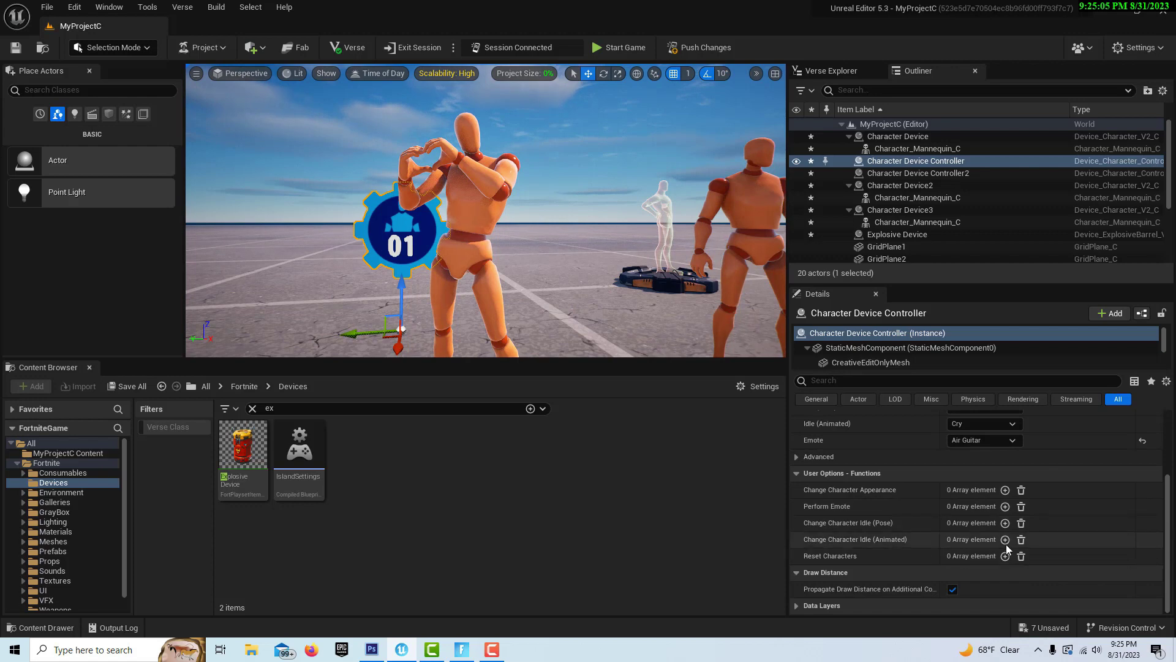
click(1005, 506)
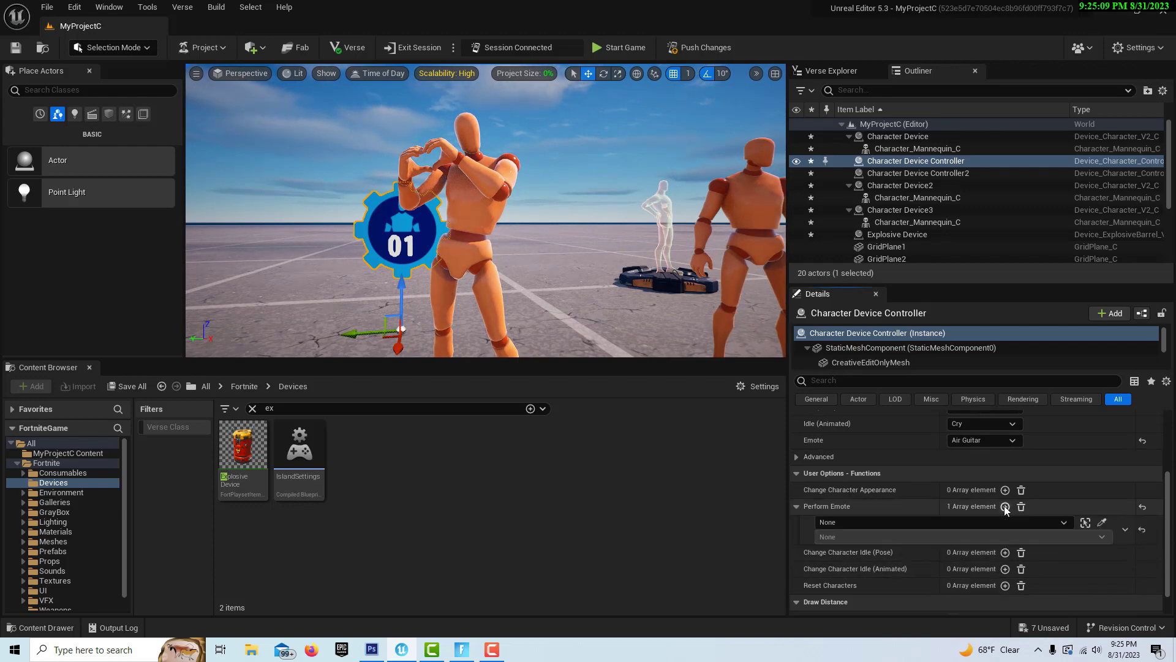
click(1064, 524)
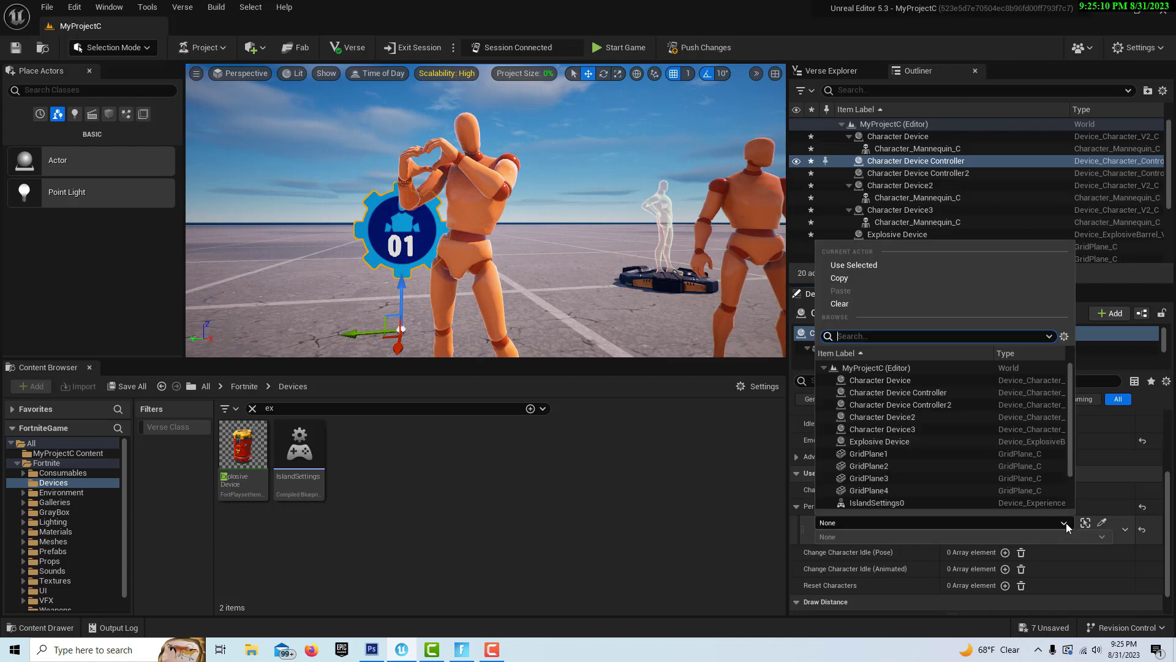
click(919, 419)
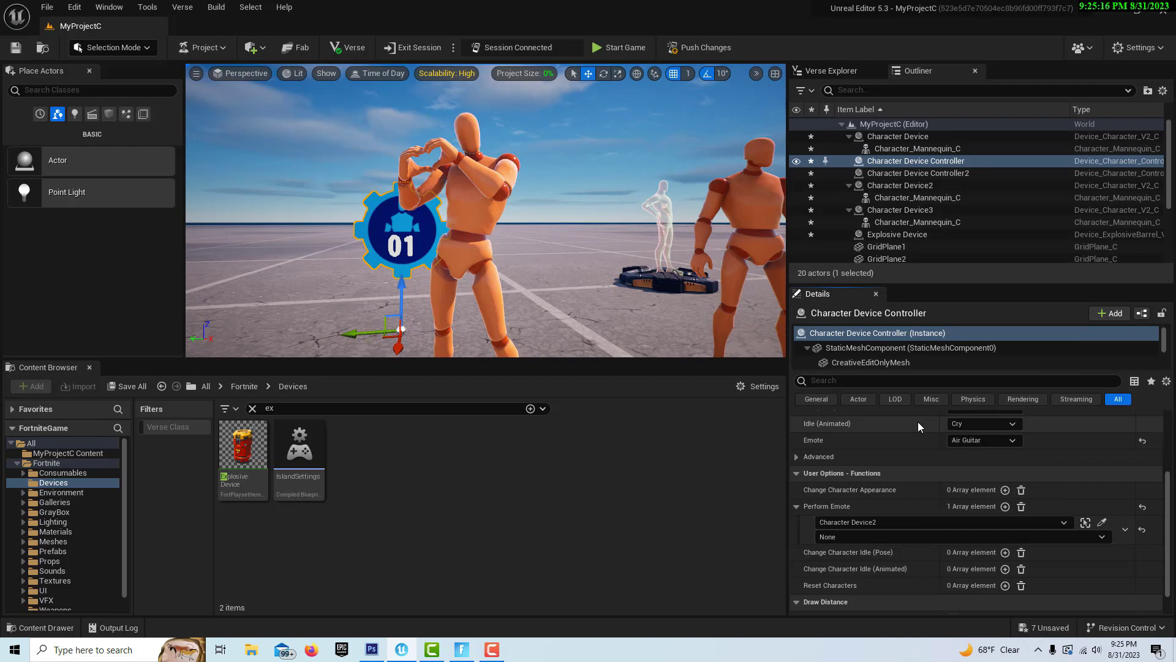
click(1064, 523)
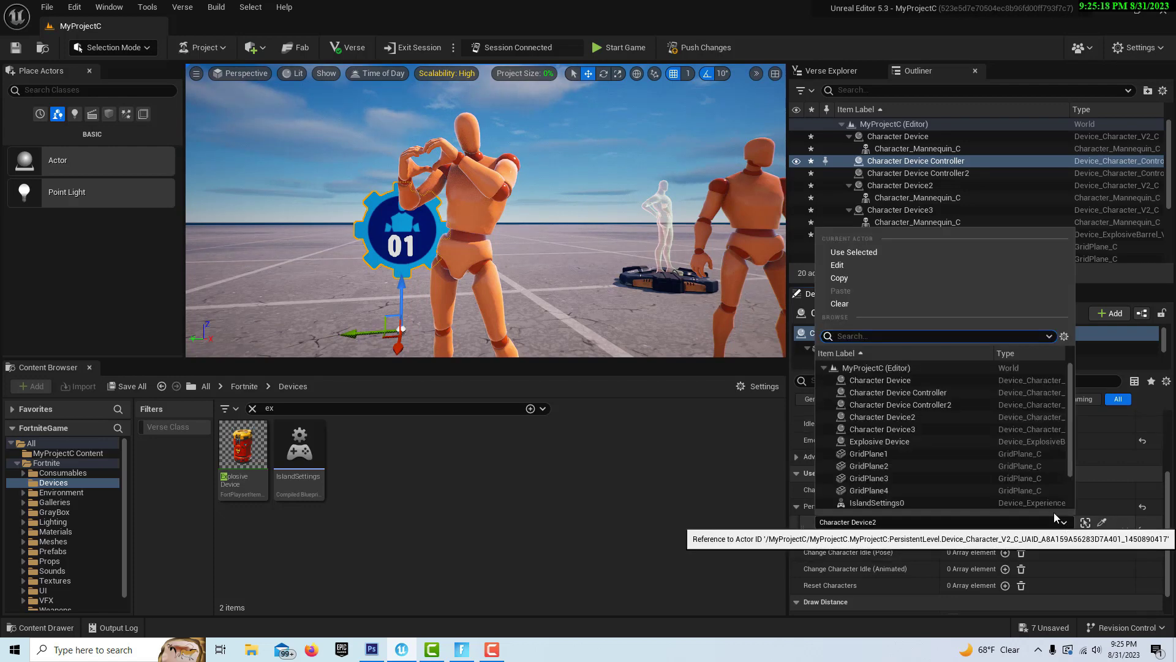
click(909, 381)
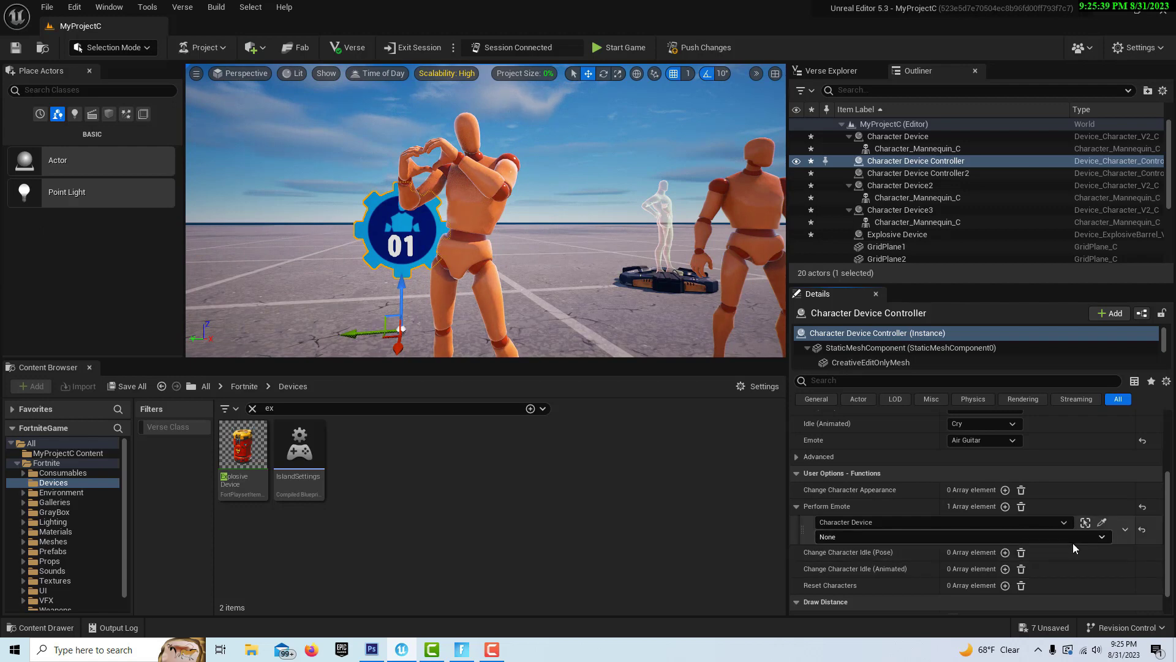
click(1095, 538)
click(906, 560)
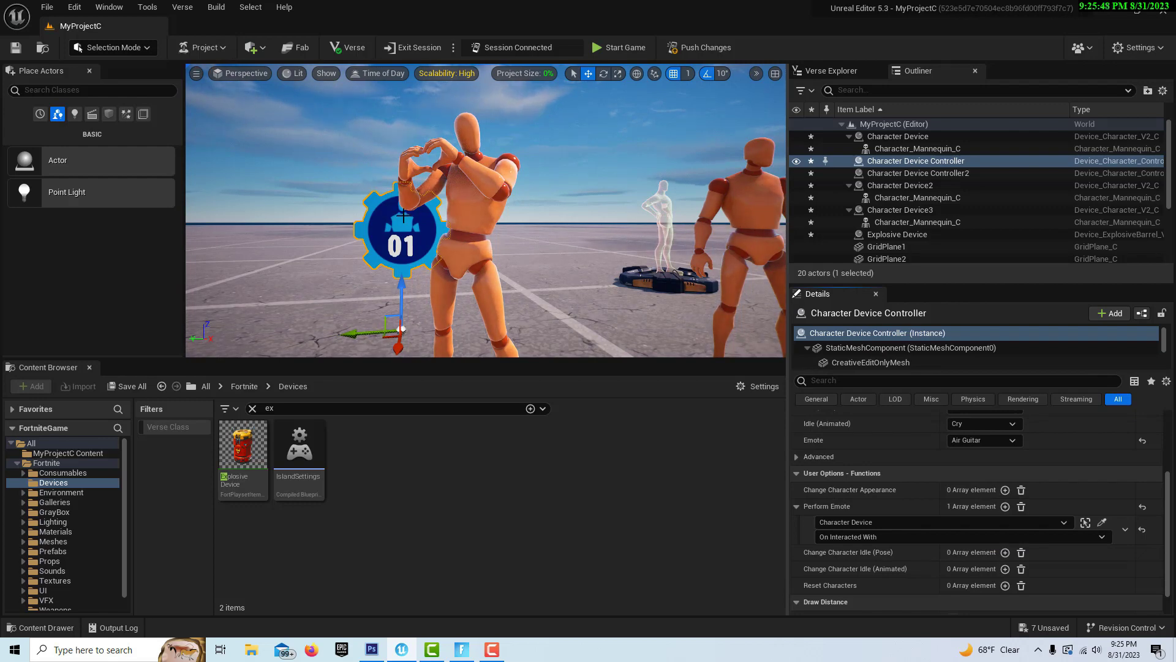
Review the emote, pose and function settings of the Character Device Controller, Character Device2 and Character Device3
scroll(986, 481, up, 2)
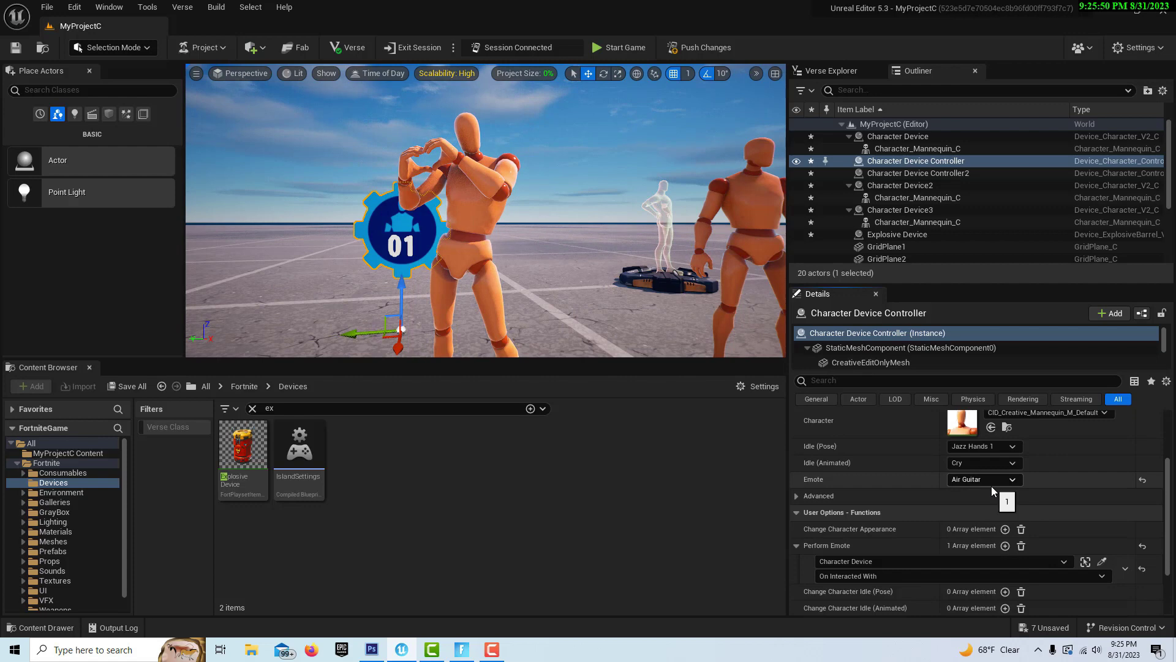
scroll(991, 486, down, 2)
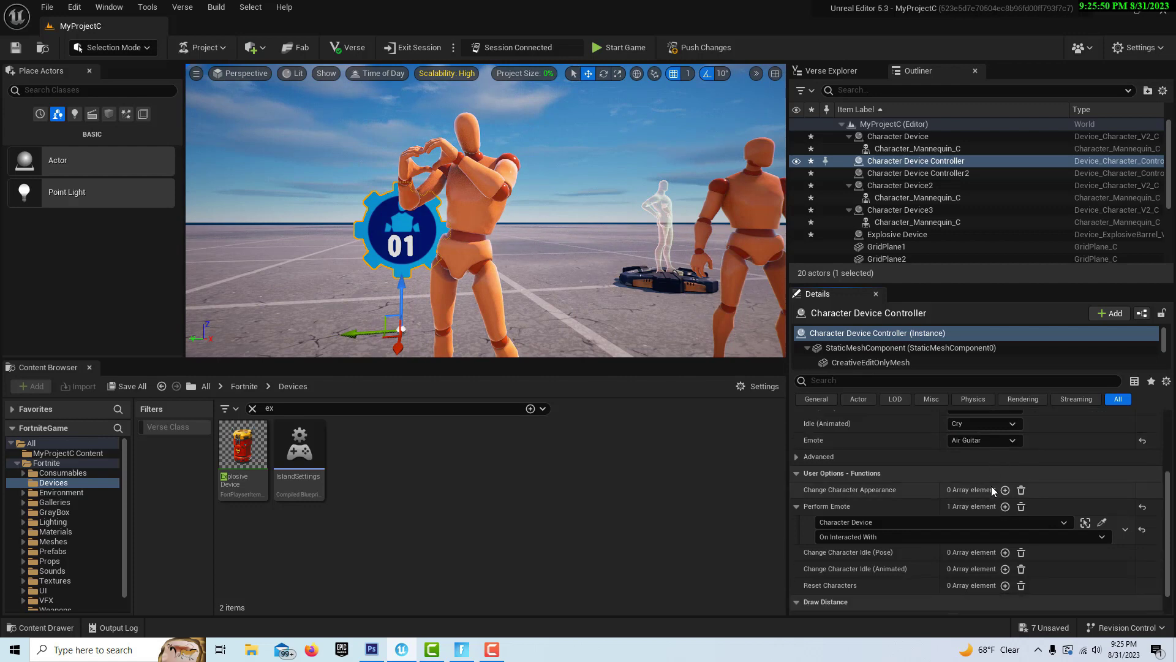
click(489, 251)
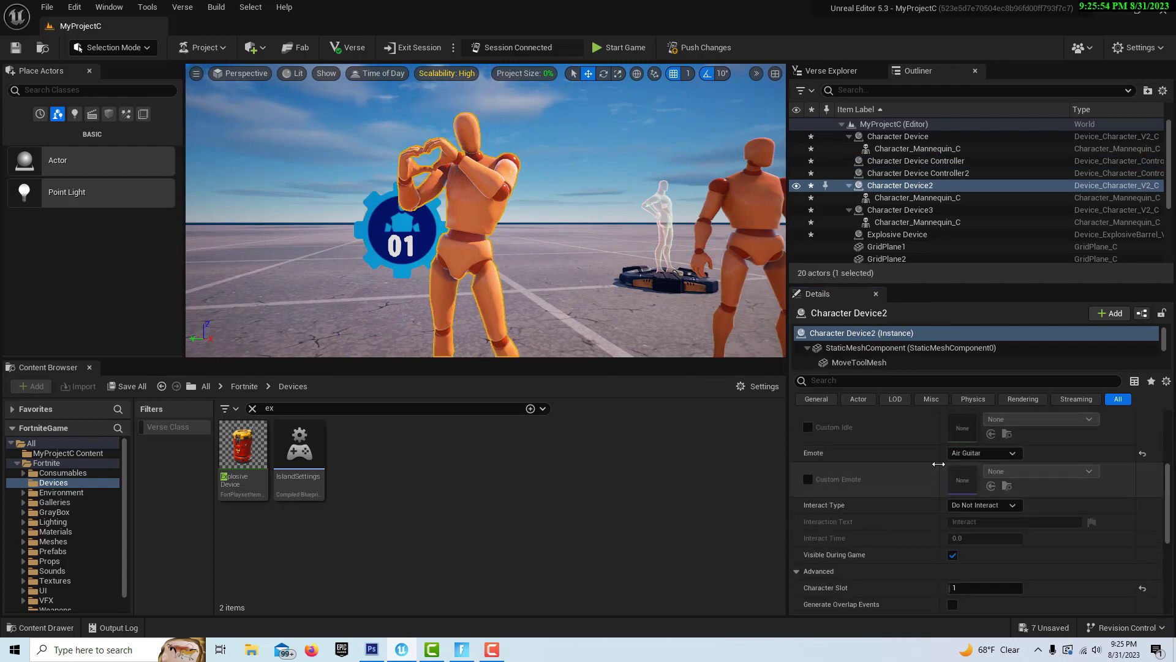
scroll(937, 466, up, 2)
scroll(947, 481, down, 4)
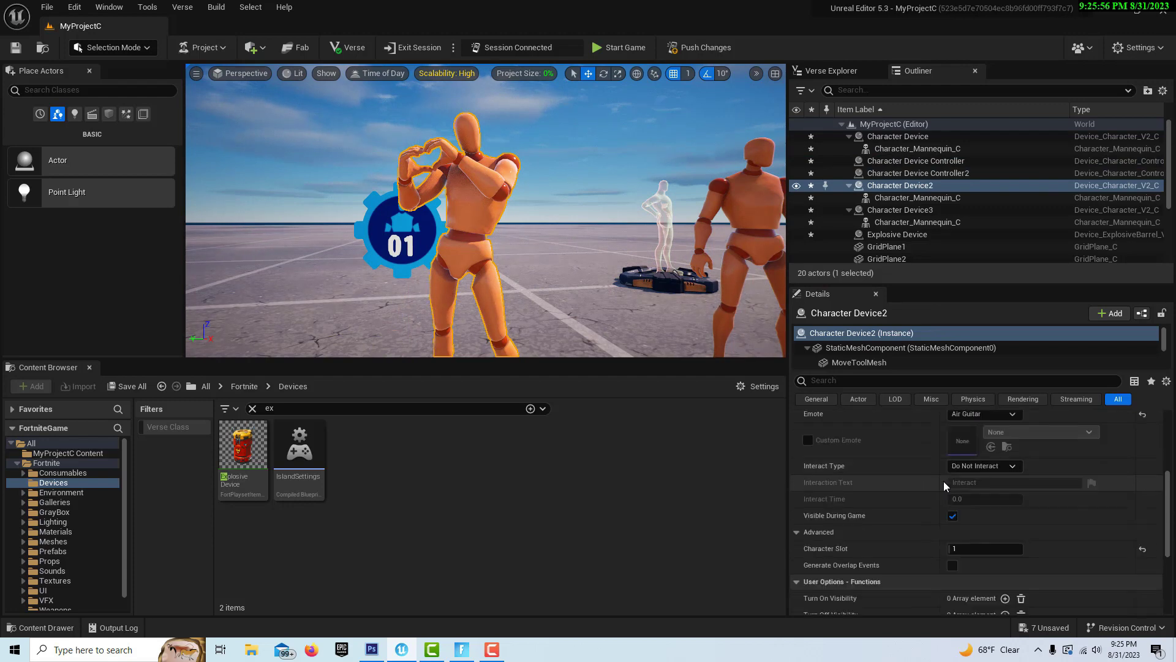
scroll(965, 554, up, 5)
click(398, 229)
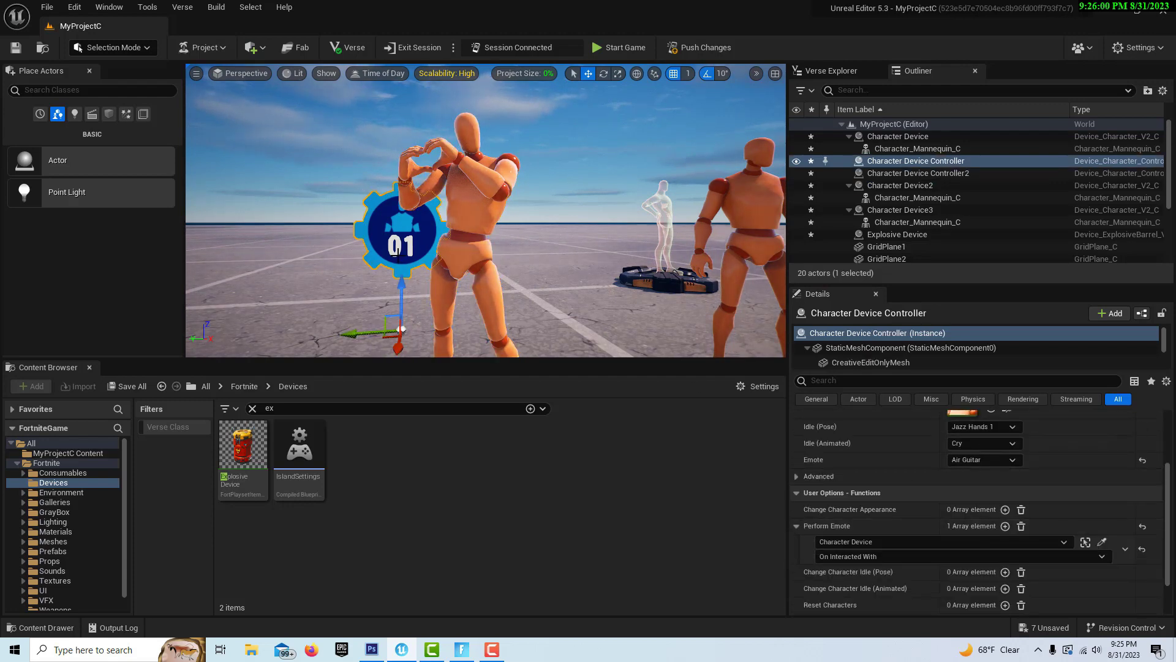
scroll(543, 307, down, 4)
scroll(541, 306, up, 2)
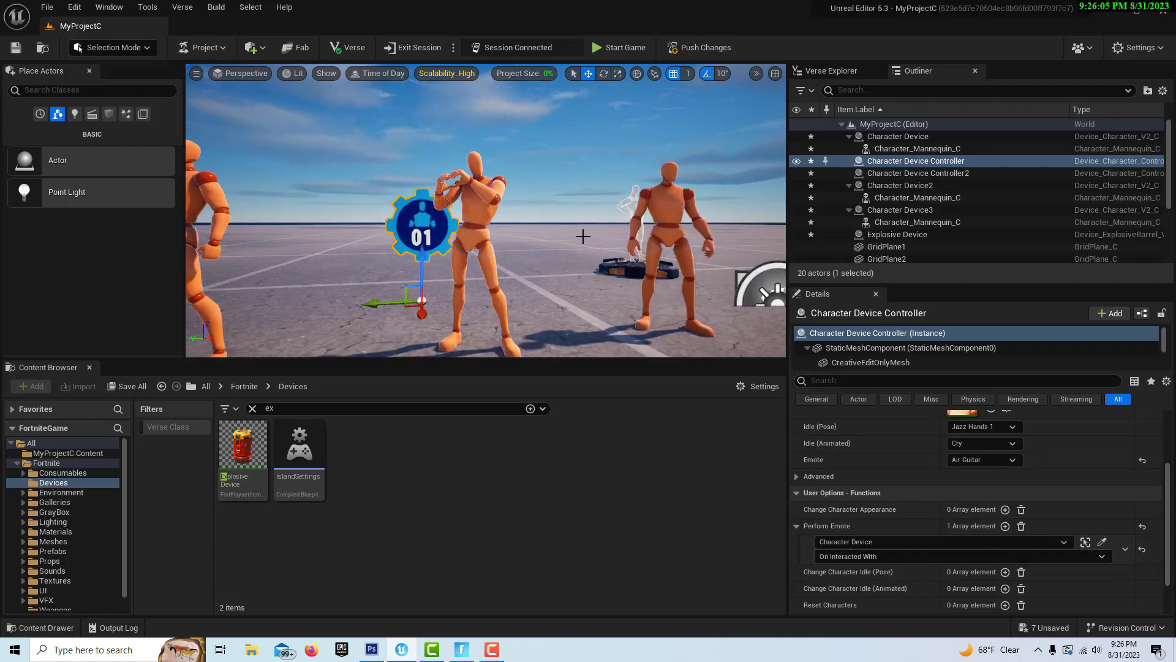
scroll(493, 230, down, 2)
scroll(488, 227, up, 2)
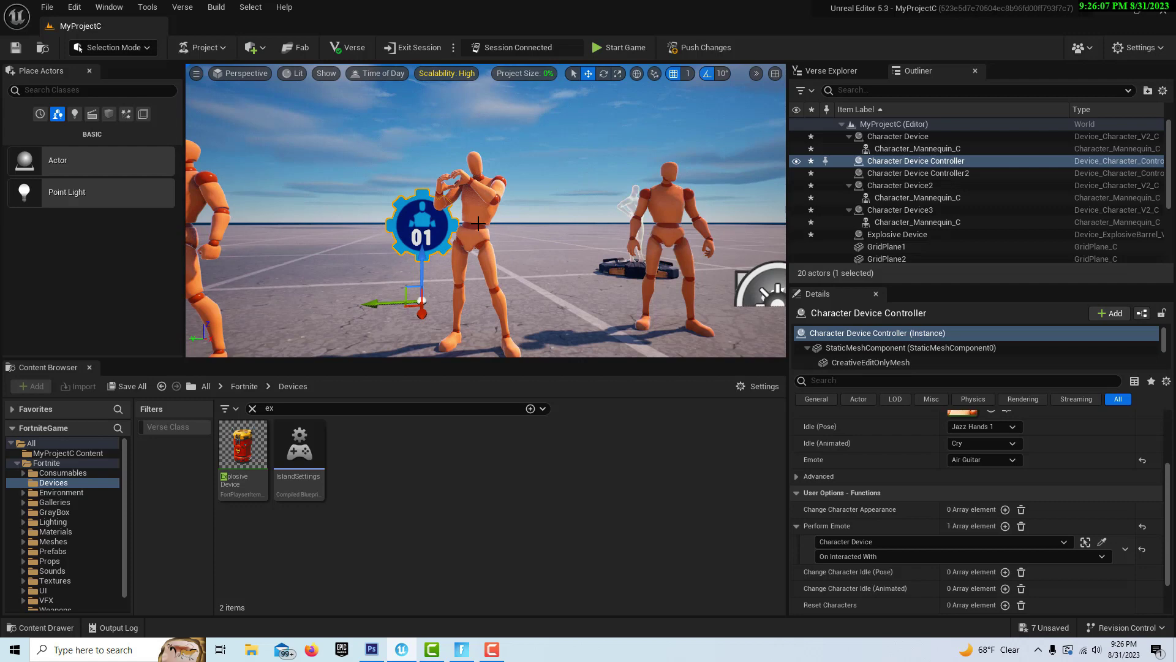
scroll(478, 223, down, 2)
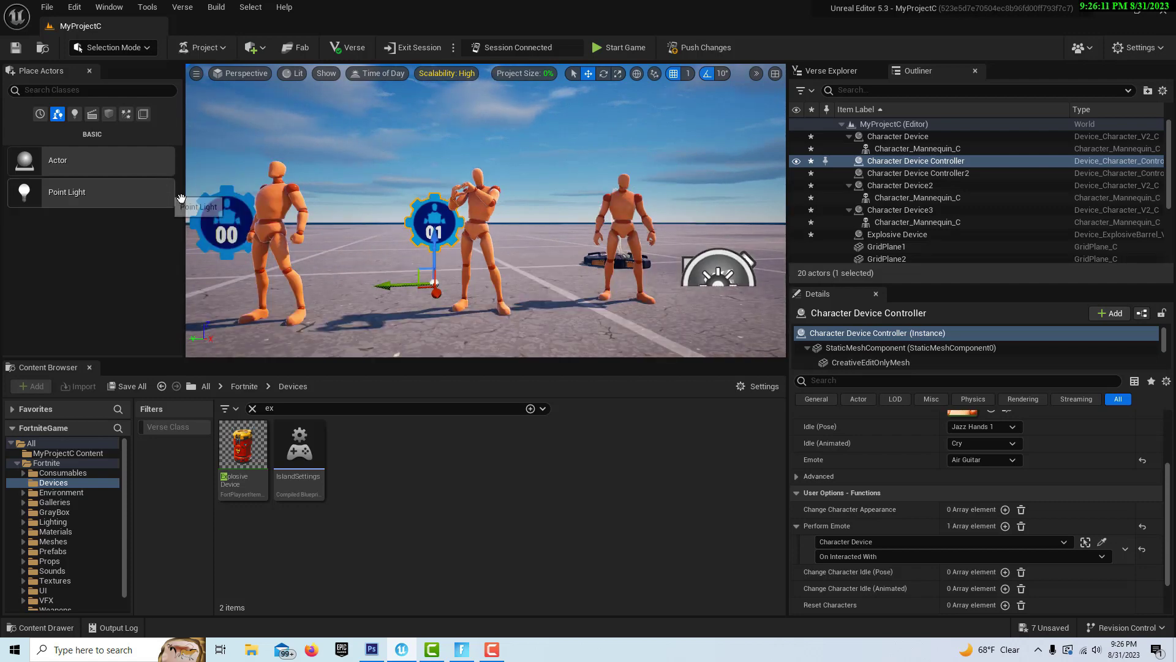
click(278, 214)
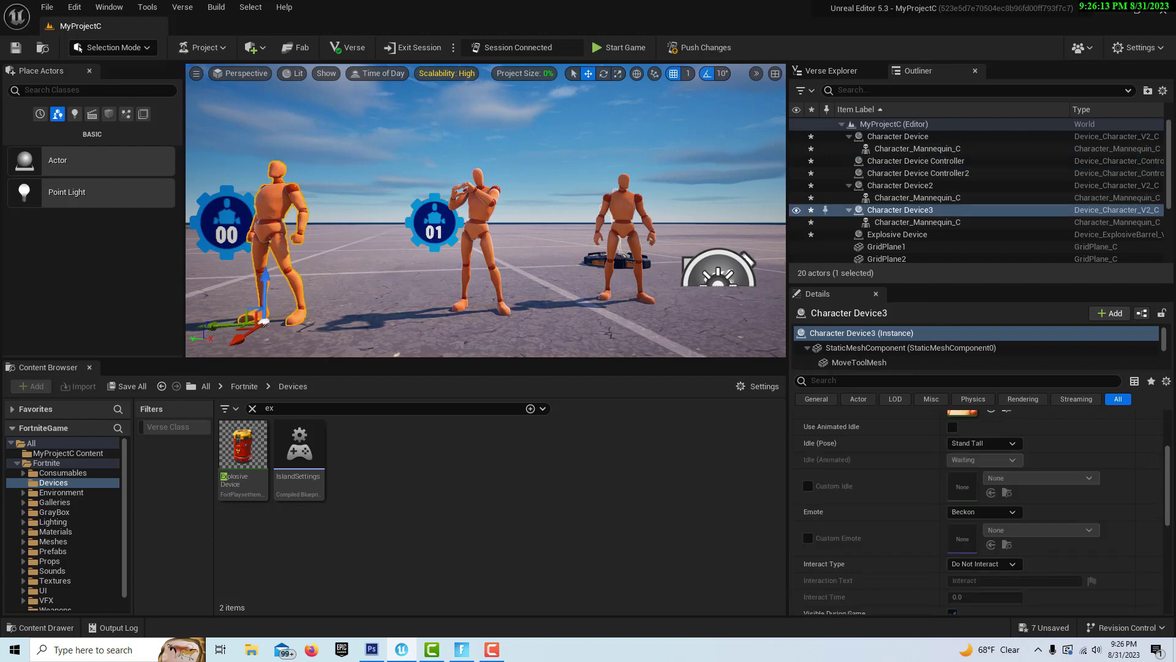
scroll(1031, 456, up, 2)
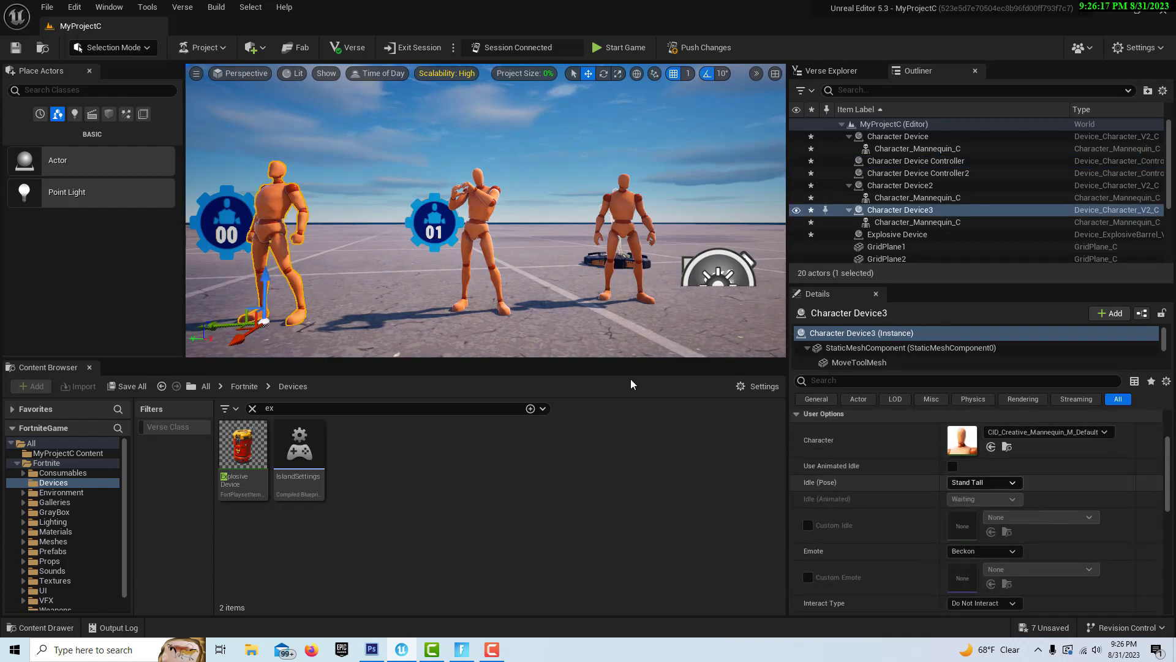
Set the interact type of Character Device2, the middle mannequin, to Send Event Only
click(454, 195)
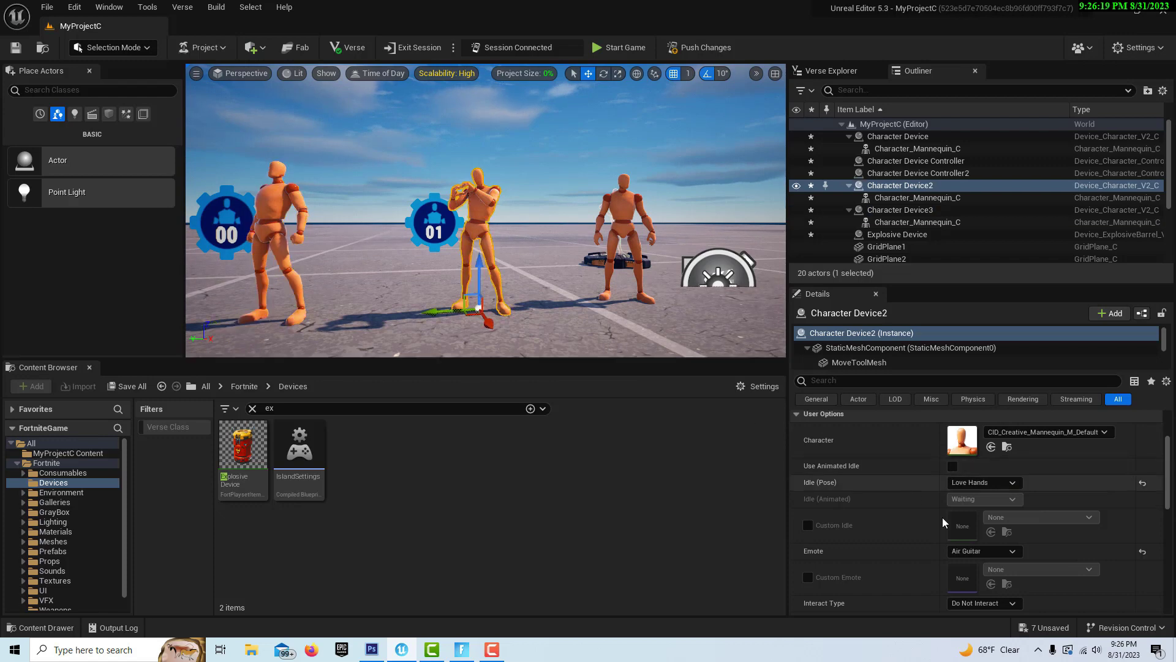
scroll(972, 539, down, 1)
scroll(980, 542, down, 3)
click(992, 525)
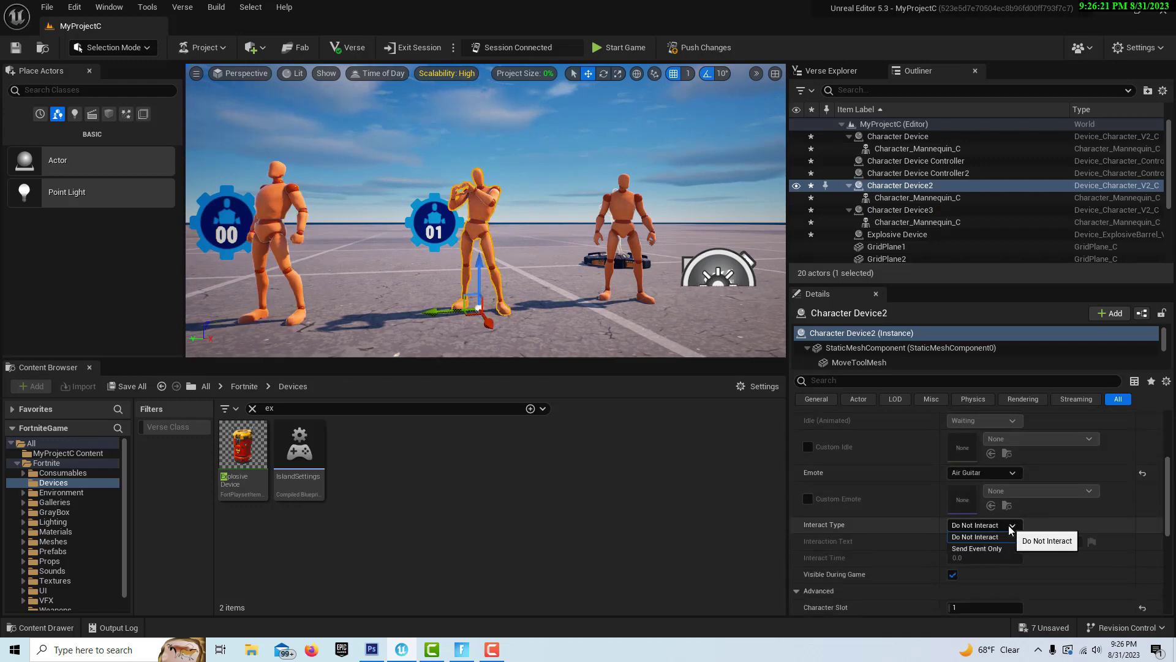
click(984, 548)
Set Character Device2's interaction text to "Don't listen to him. He is always worried for no reason!!"
click(980, 541)
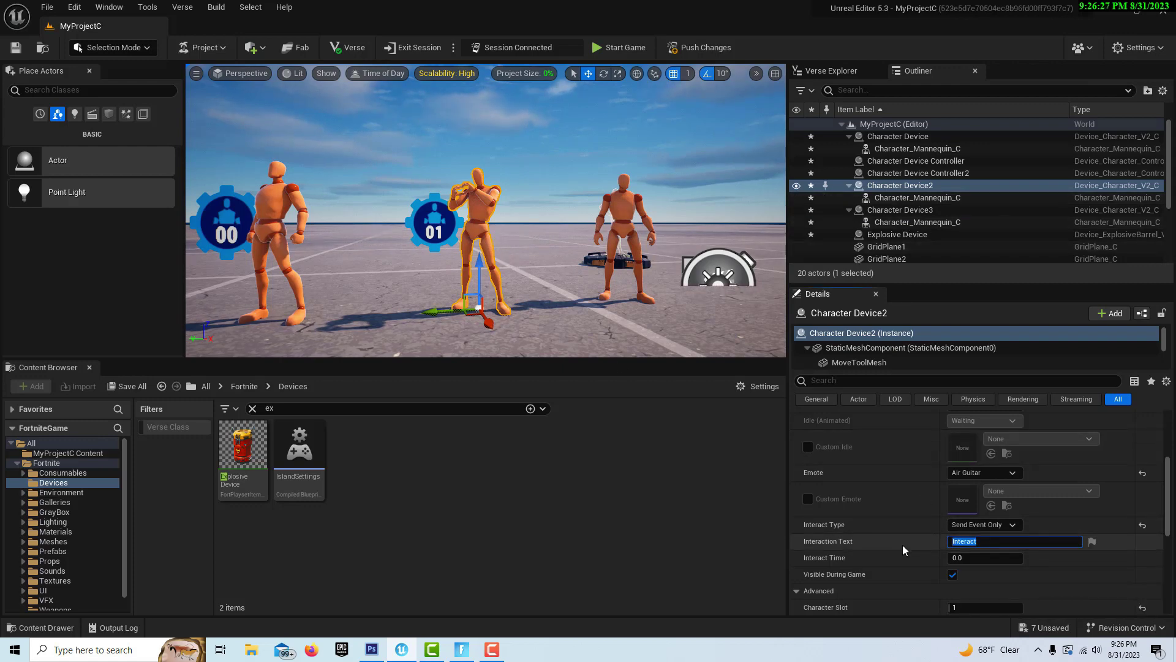
text(D)
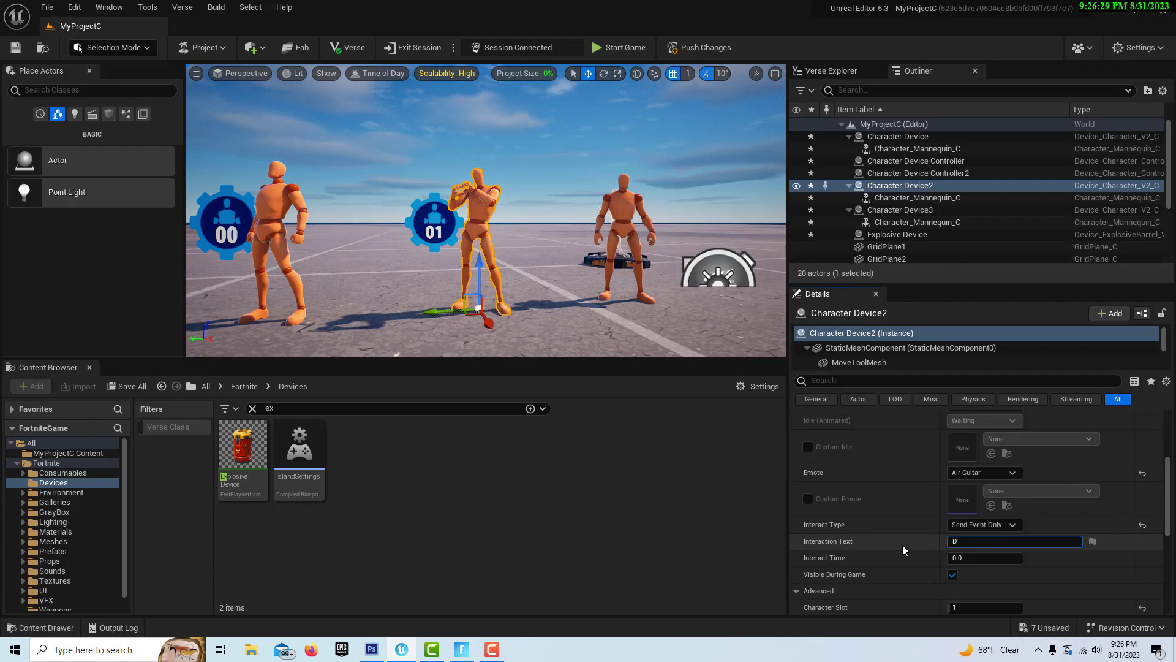
text(on't liste)
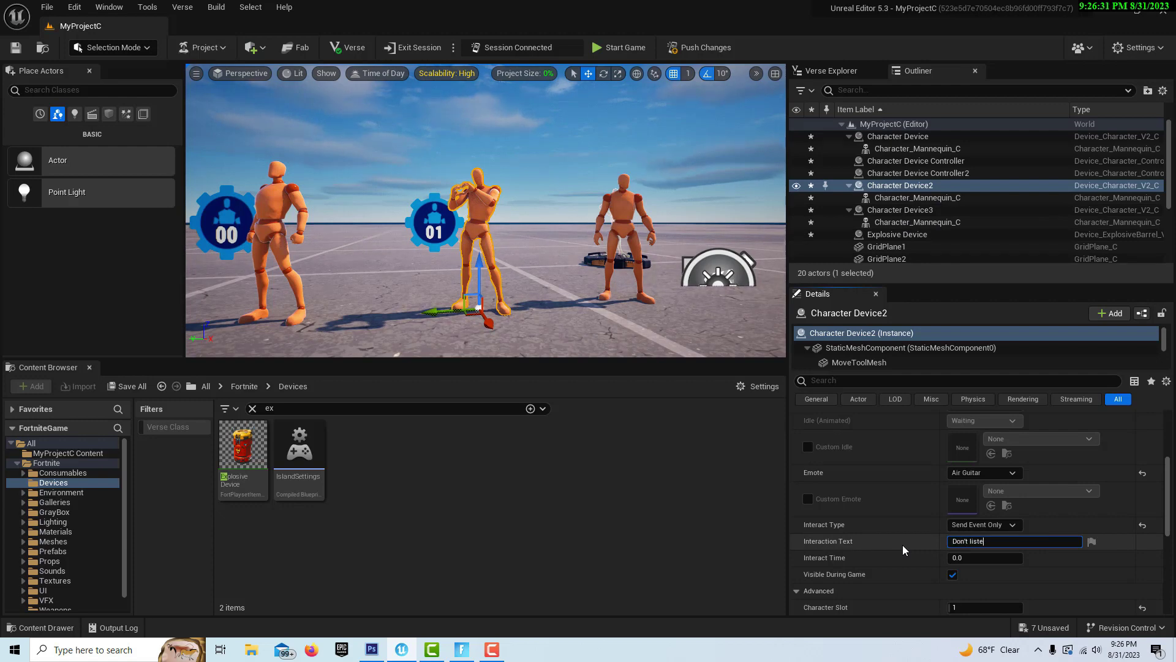
text(n to him. H)
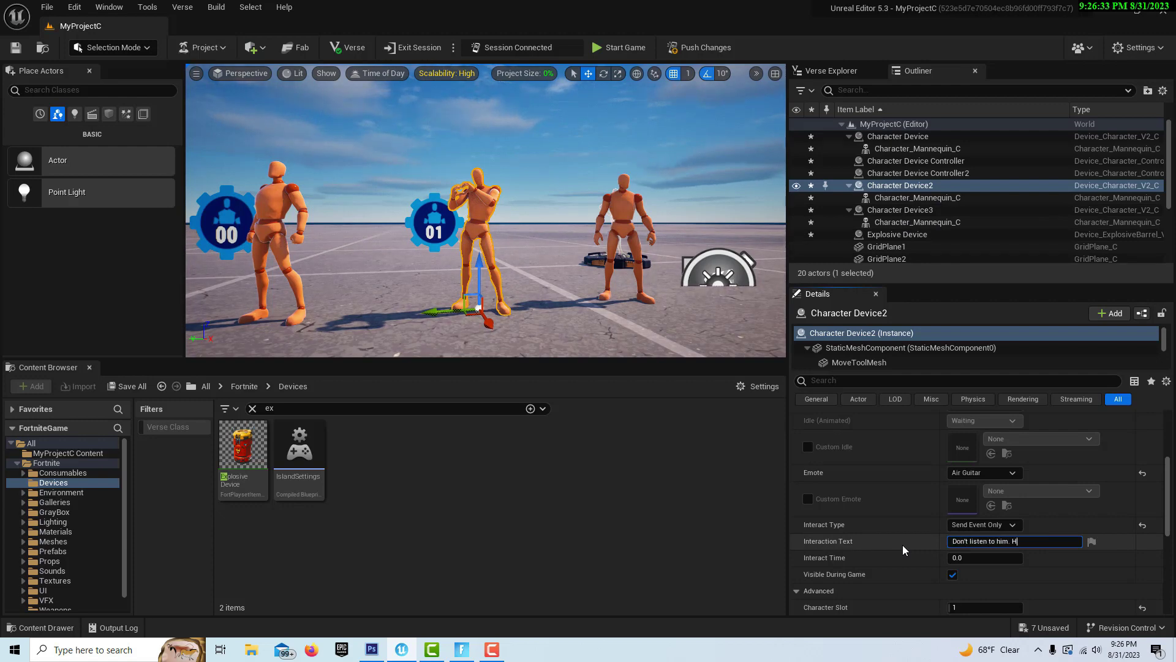
text(e is always worri)
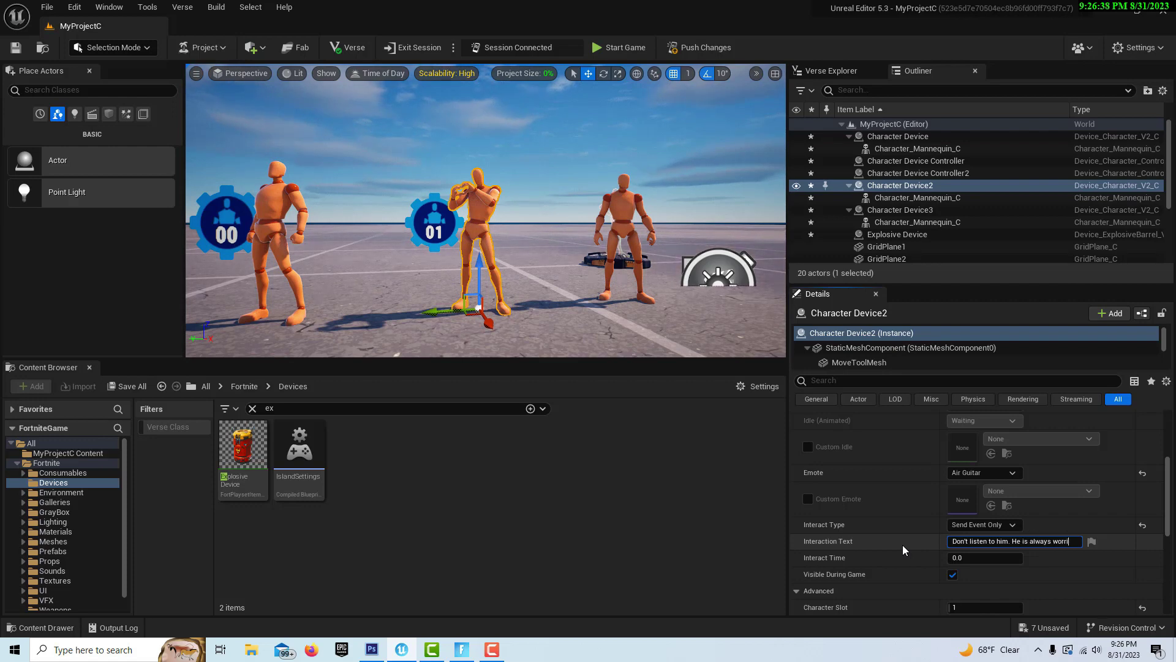
text(ed for no reason!!)
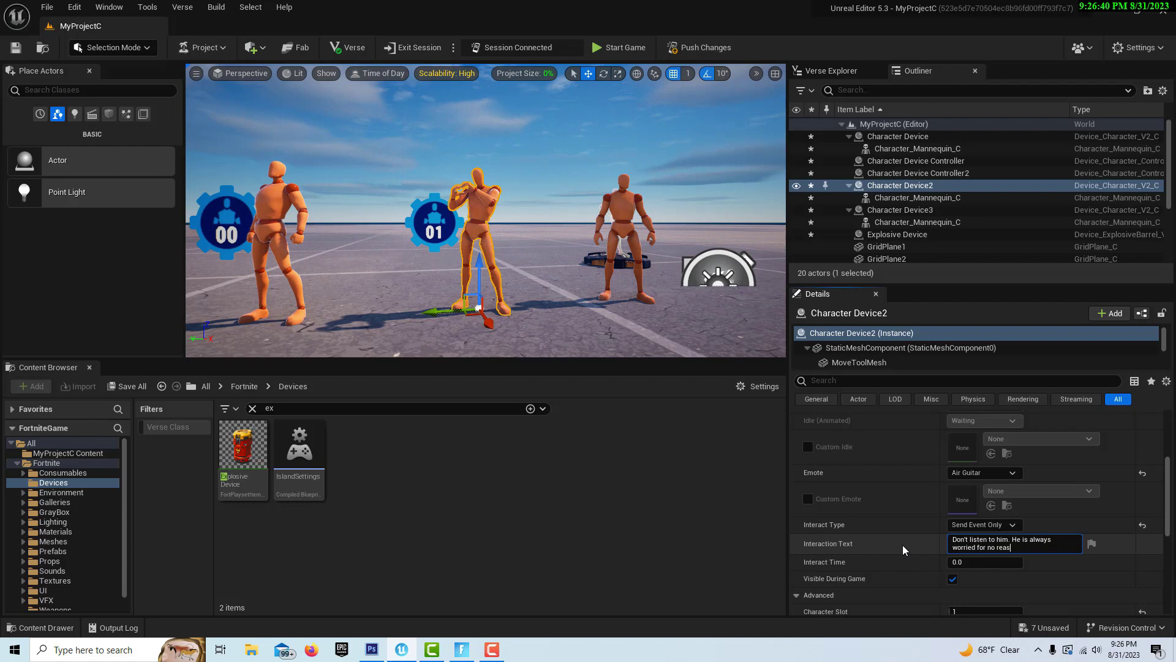
click(917, 505)
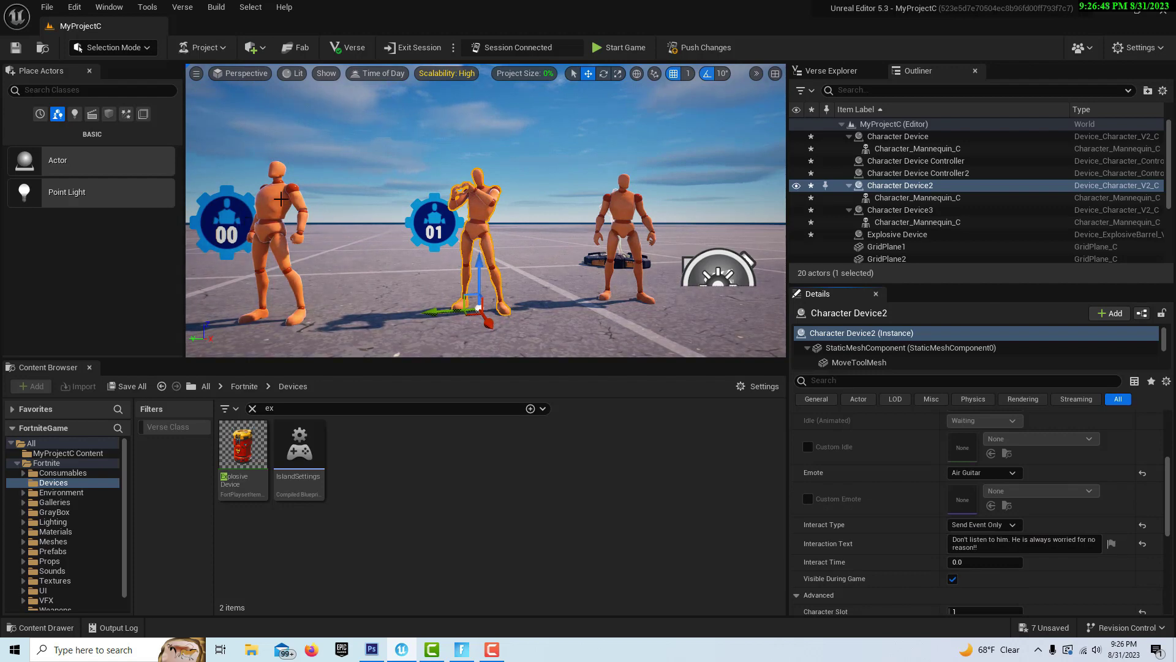
Enable Use Animated Idle for Character Device3, the mannequin at the opposite end from the hoverboard-like prop
click(283, 201)
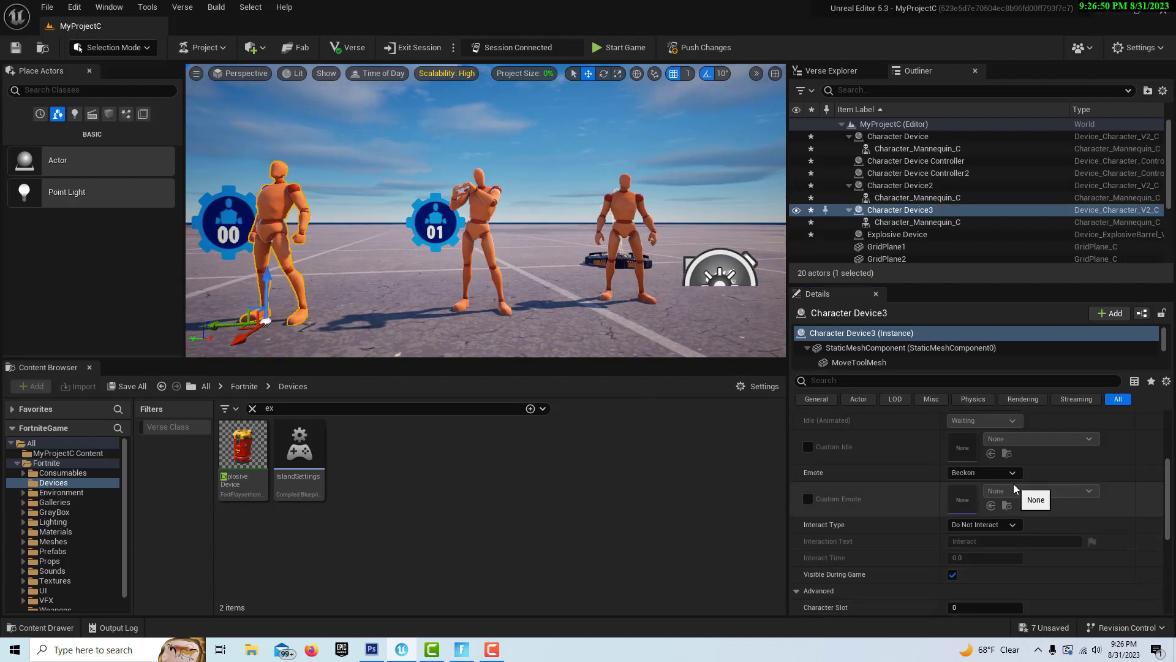
scroll(1044, 470, up, 5)
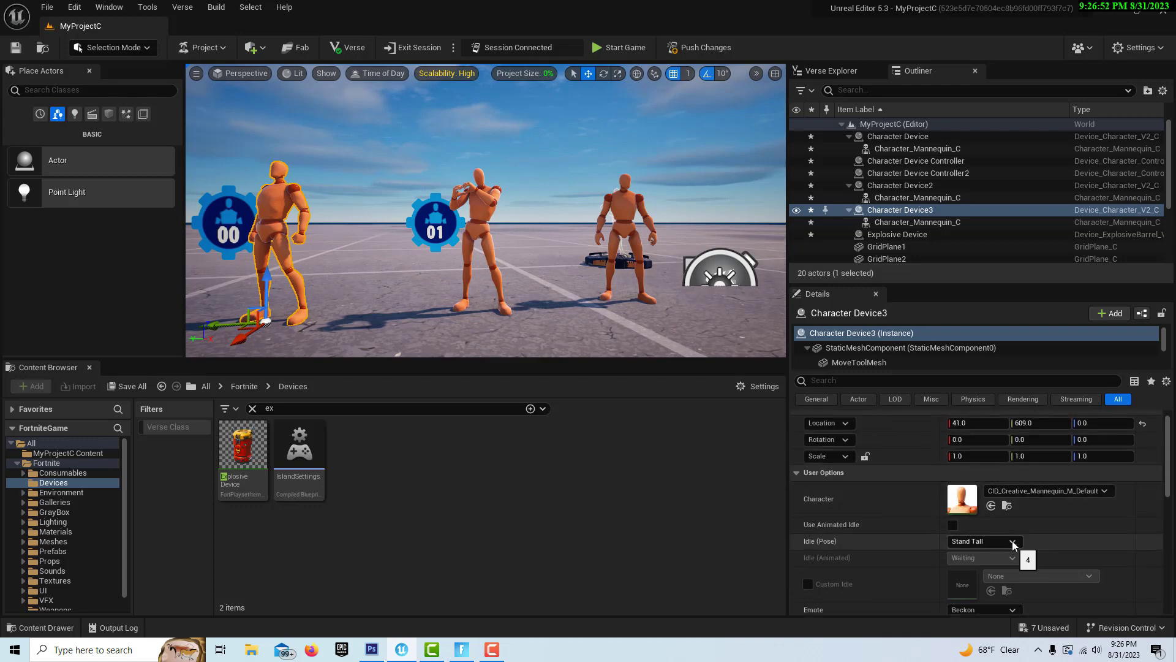
click(1013, 542)
click(1017, 540)
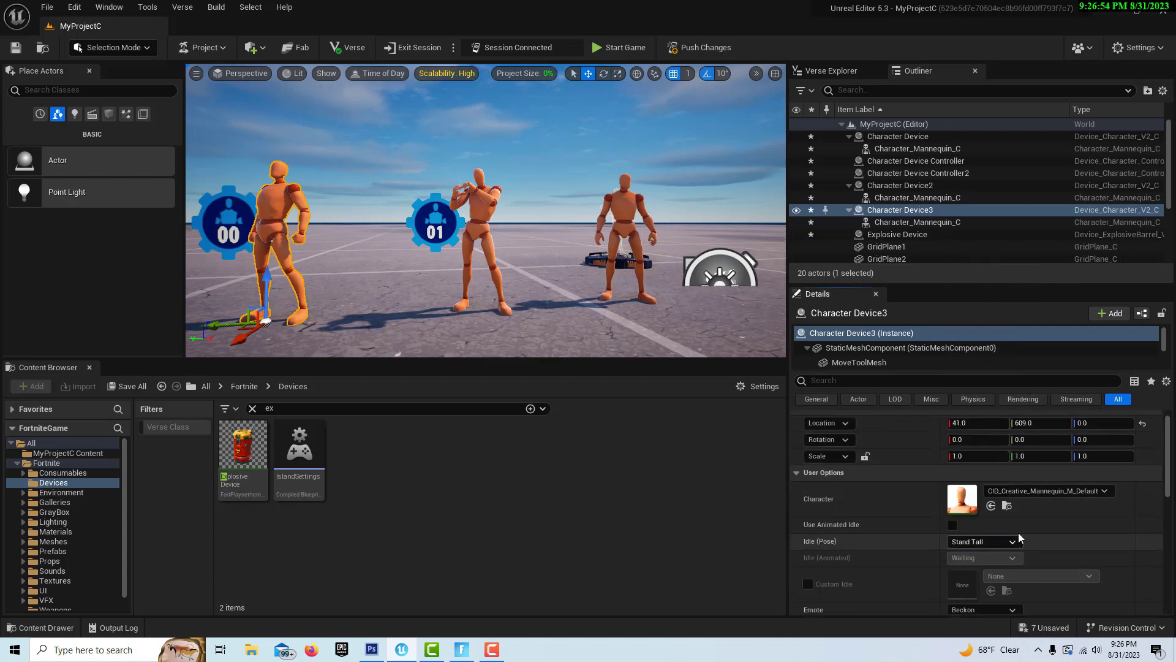
click(953, 525)
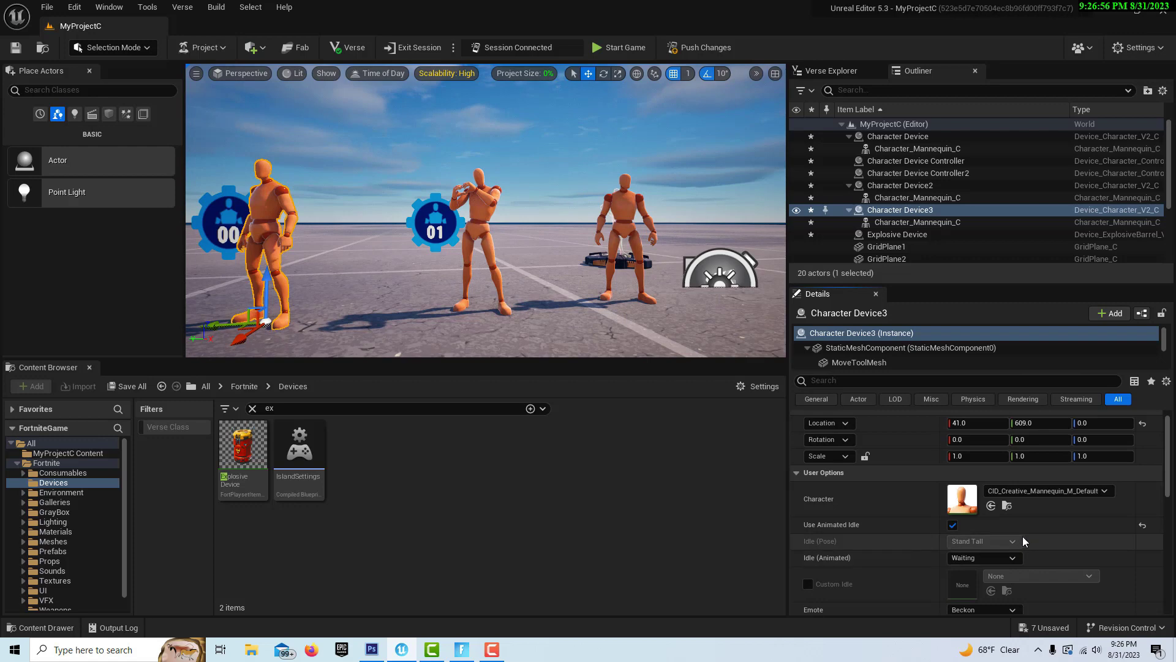
Set Character Device3's emote to Ground Pound
scroll(1022, 535, down, 2)
scroll(1017, 501, down, 2)
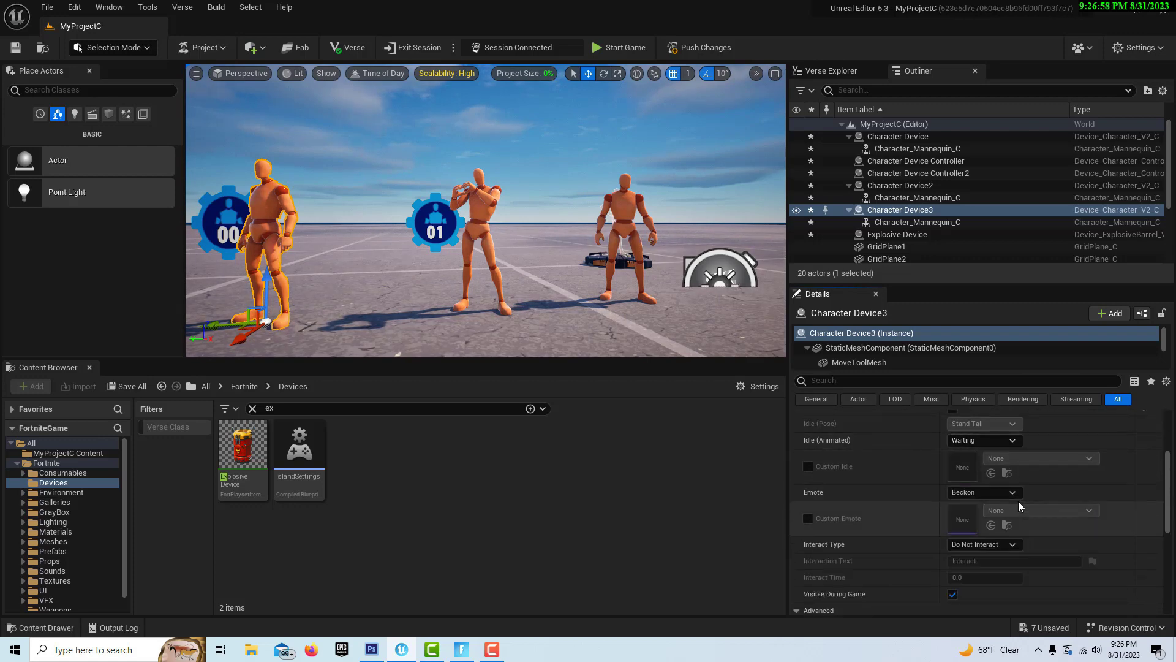
click(1007, 494)
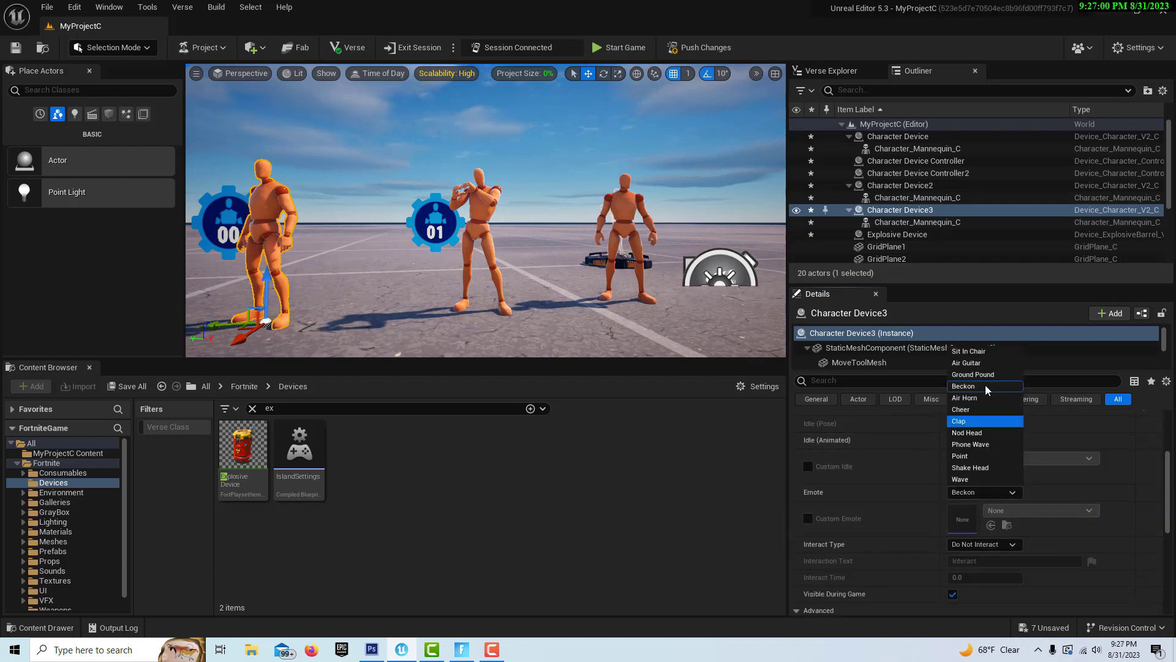
click(980, 375)
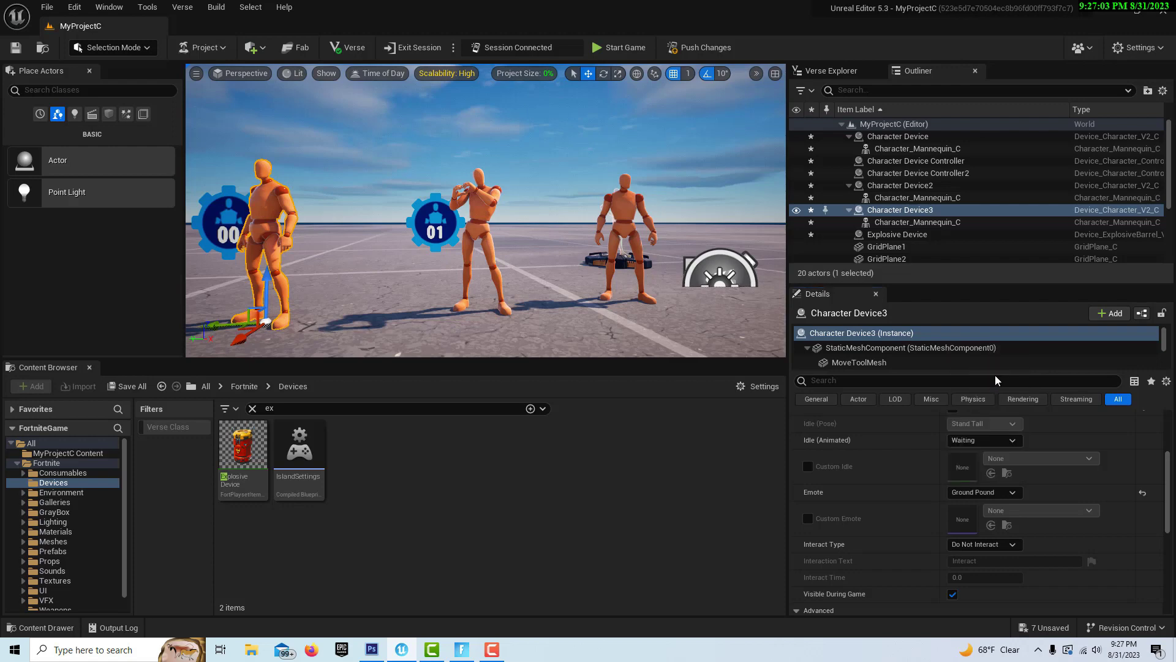
Set Character Device3's character slot to 2 in its advanced user options
scroll(1111, 484, down, 1)
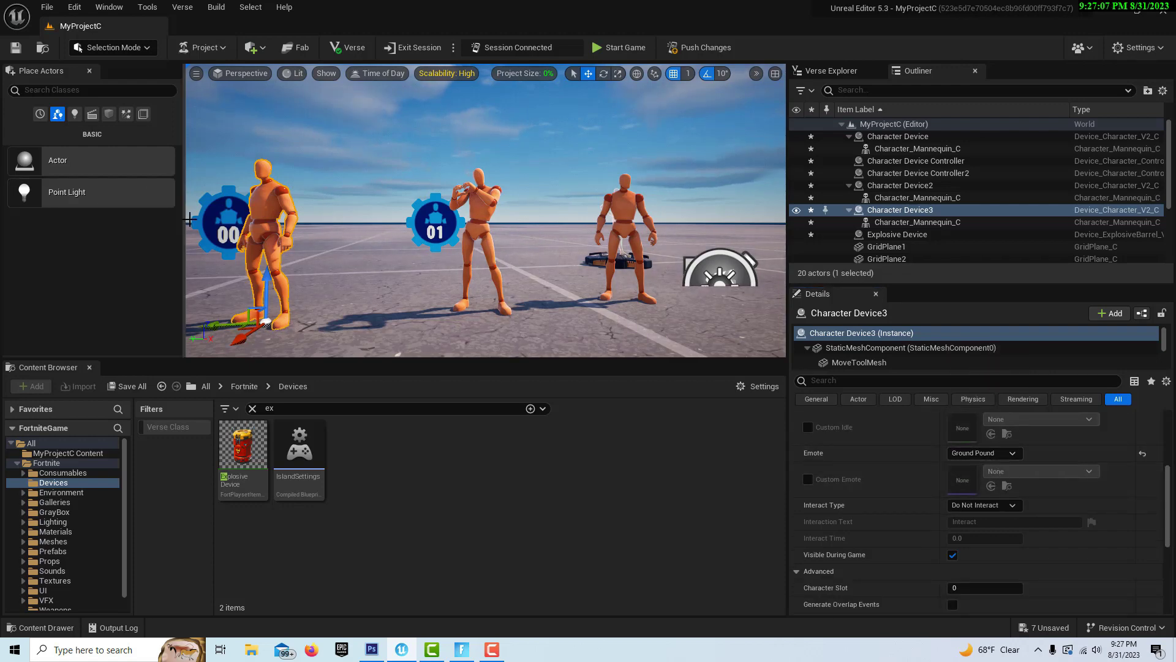
scroll(977, 491, down, 2)
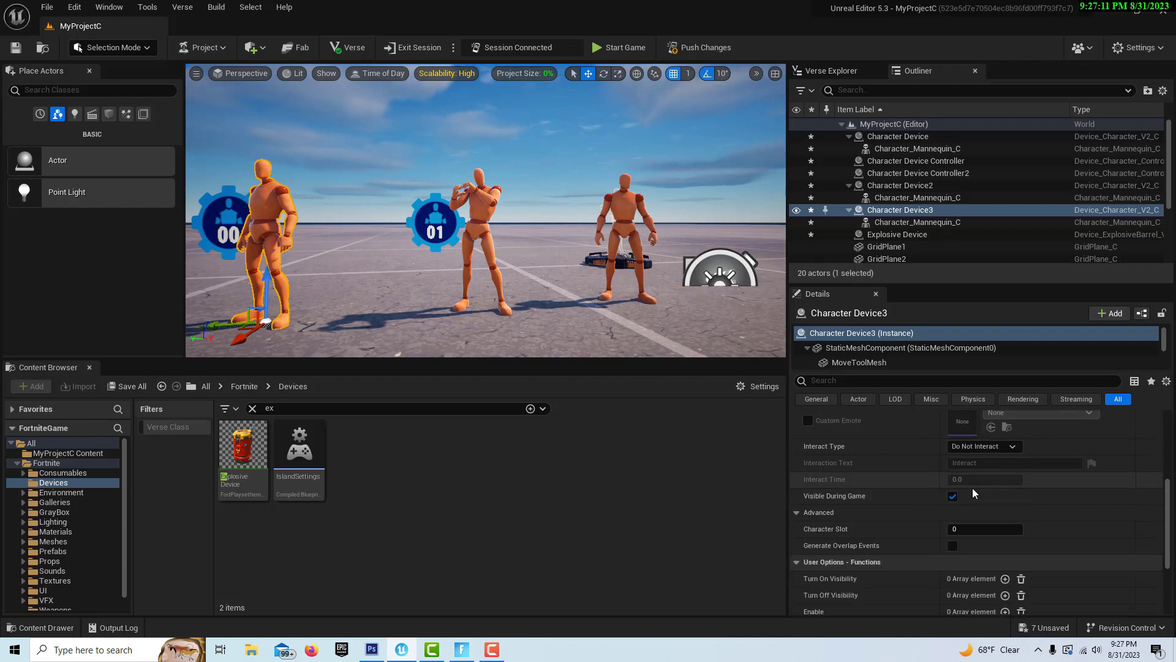
scroll(972, 488, down, 1)
click(947, 512)
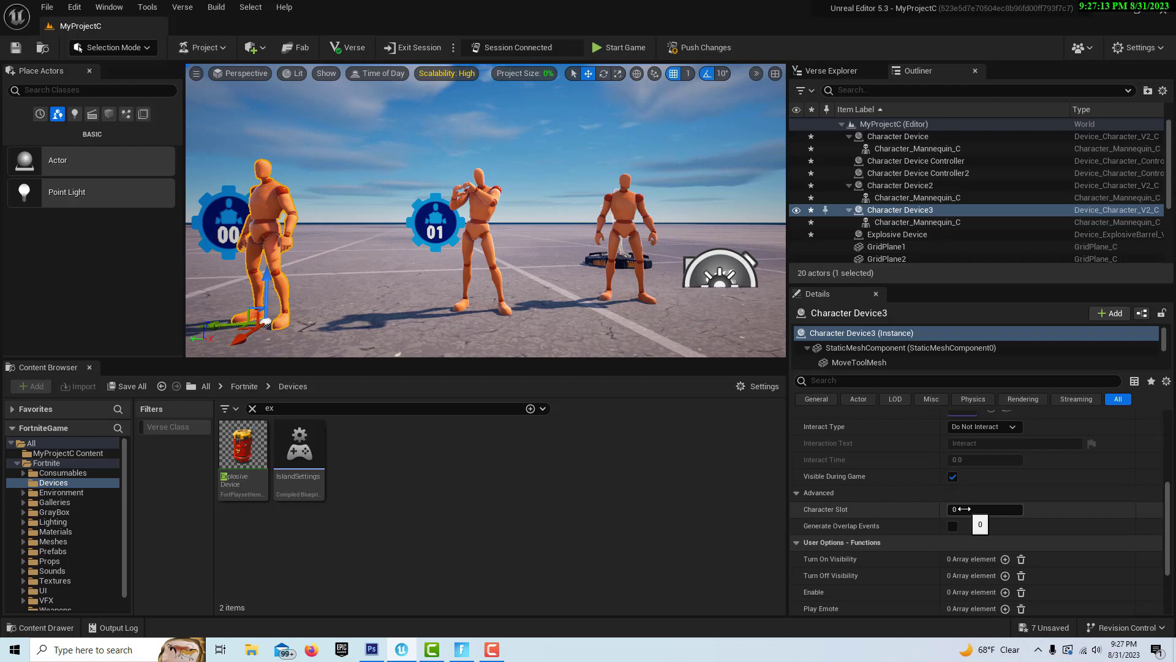
text(2)
key(Return)
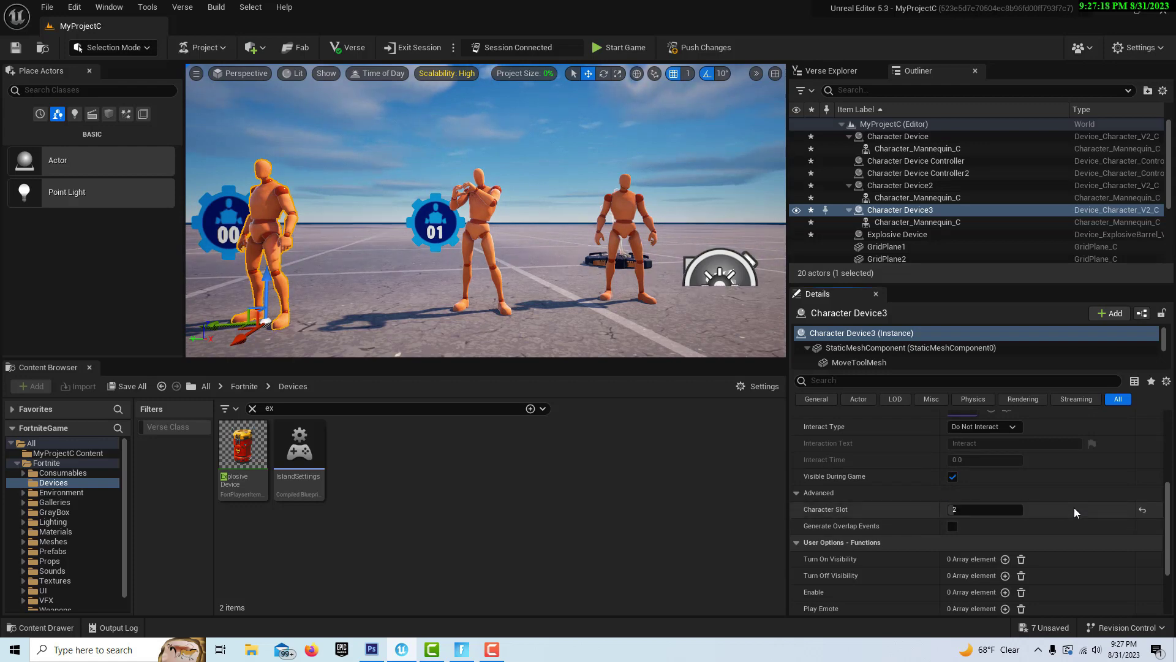
Set the character slot of Character Device Controller2, beside Character Device3, to 2 in its advanced options
scroll(1072, 508, down, 3)
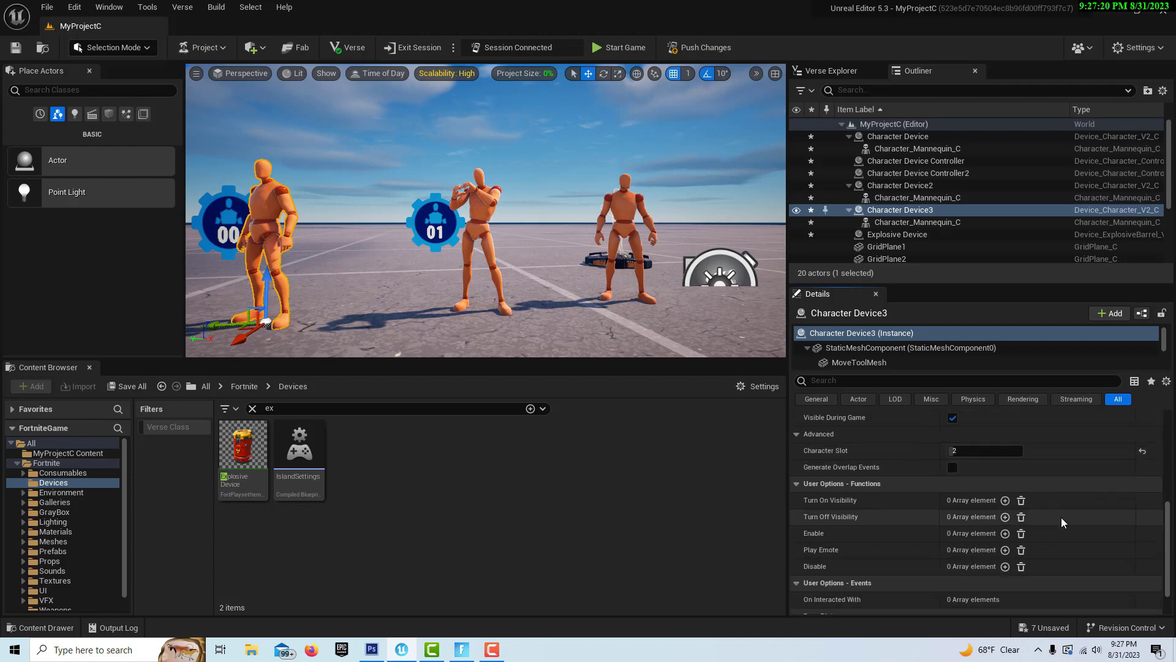
click(229, 211)
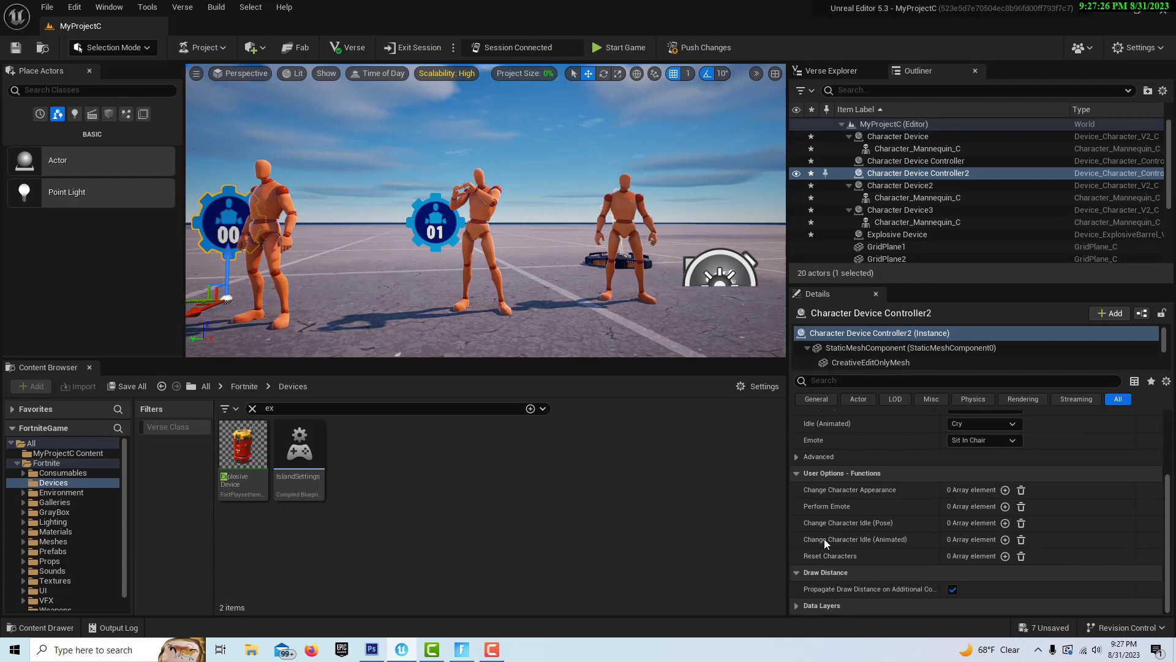
scroll(1046, 490, up, 5)
scroll(1044, 491, down, 4)
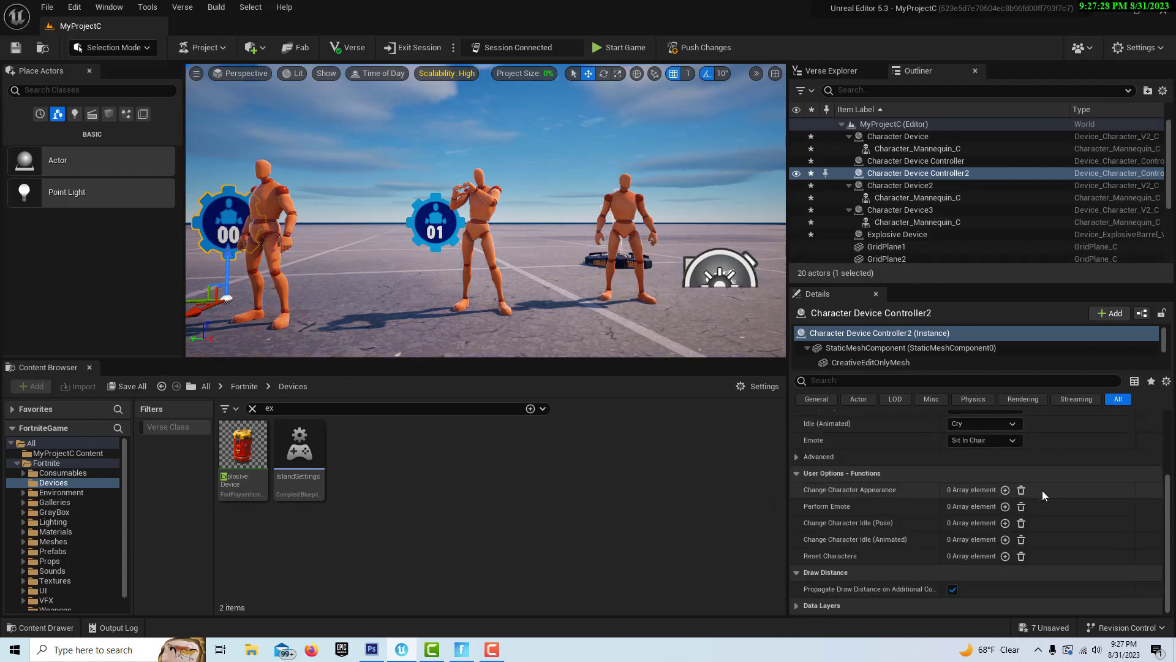
scroll(1029, 487, up, 5)
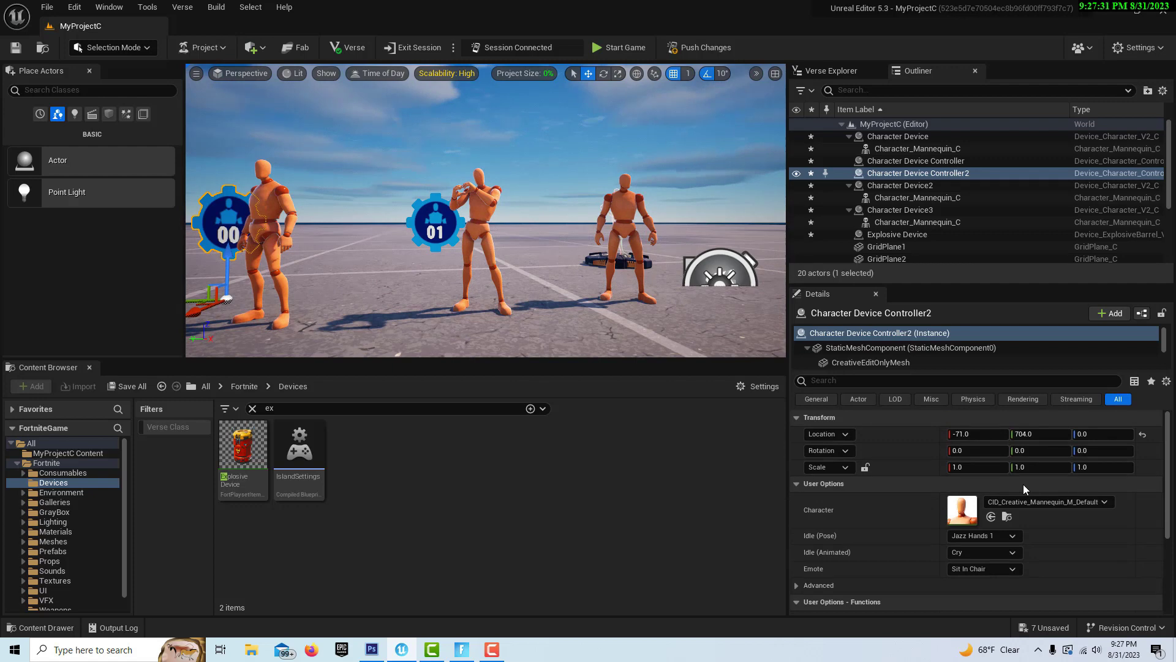
scroll(998, 520, down, 6)
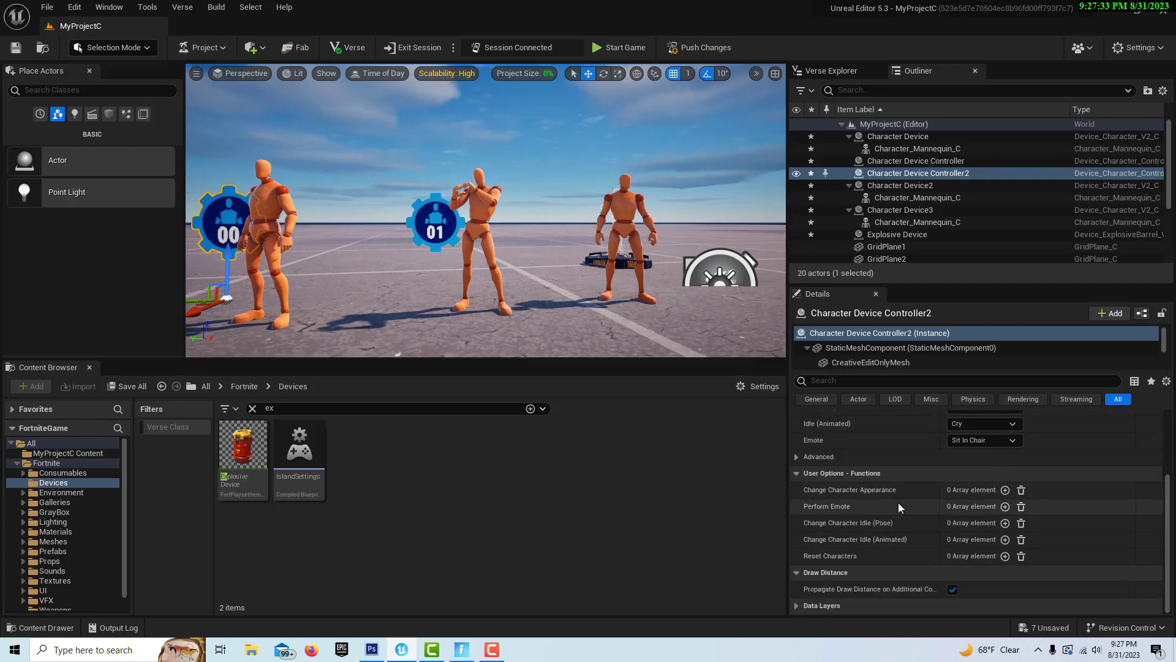
click(796, 456)
click(959, 474)
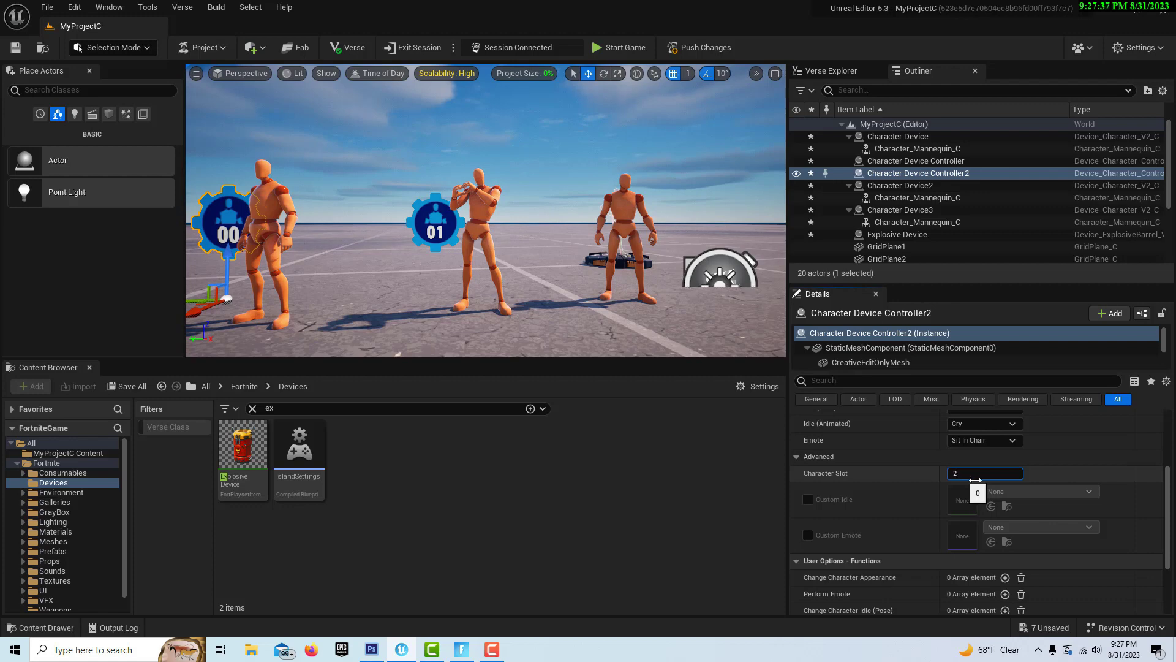
click(1106, 460)
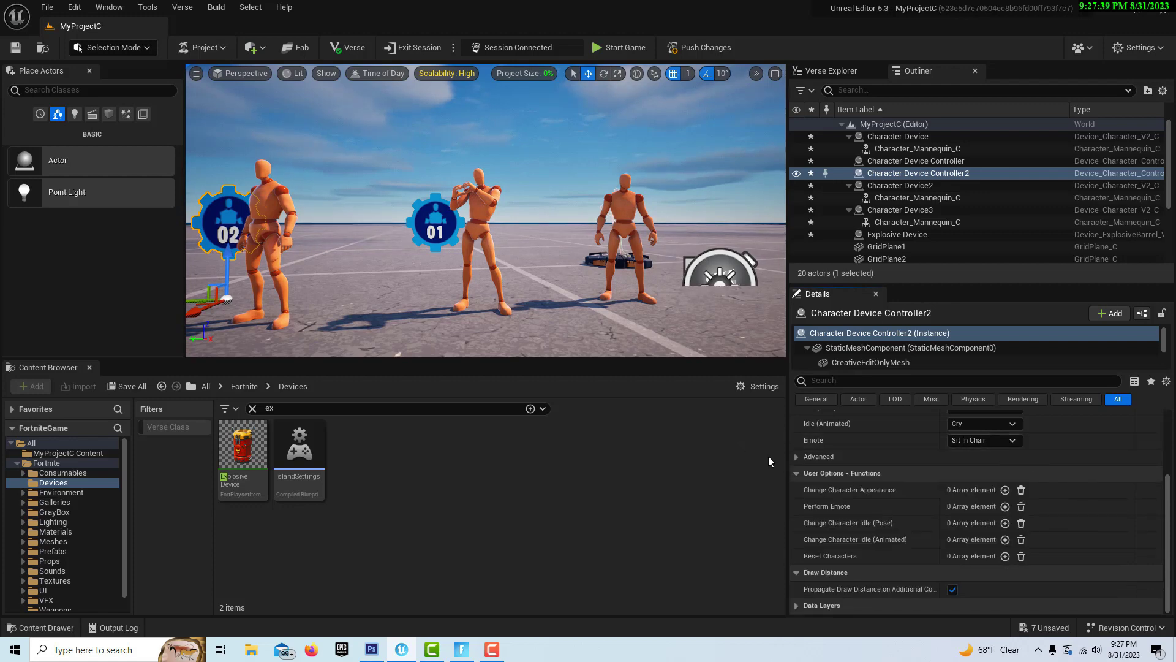
Set Character Device Controller2's emote to Ground Pound
click(794, 457)
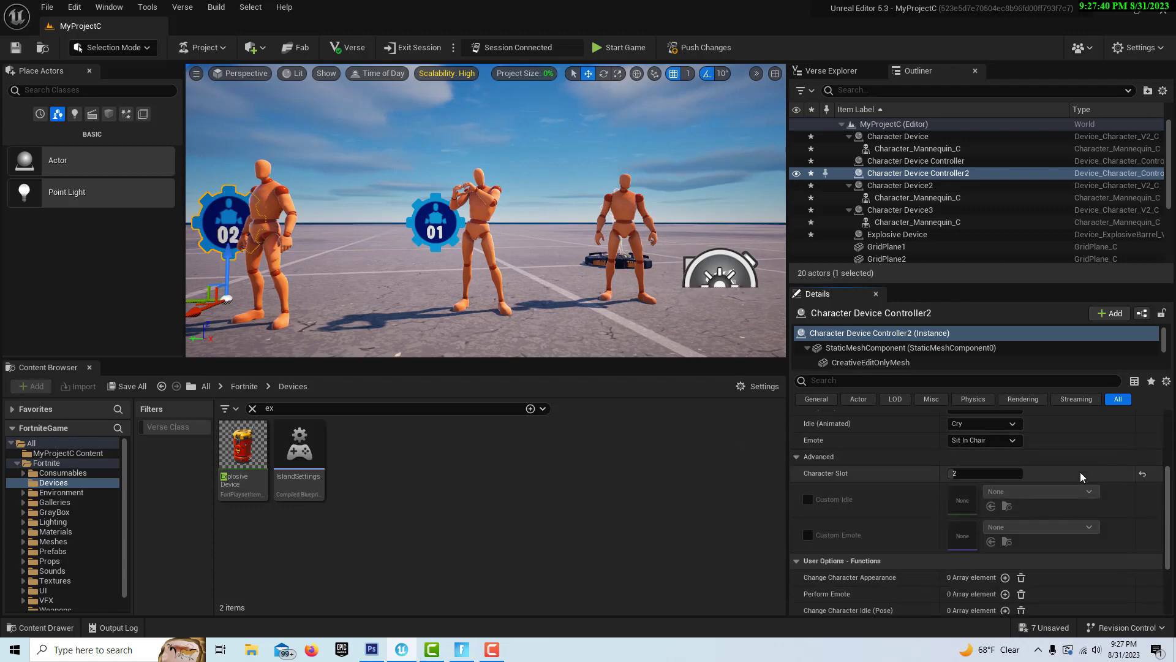
click(1011, 439)
click(998, 476)
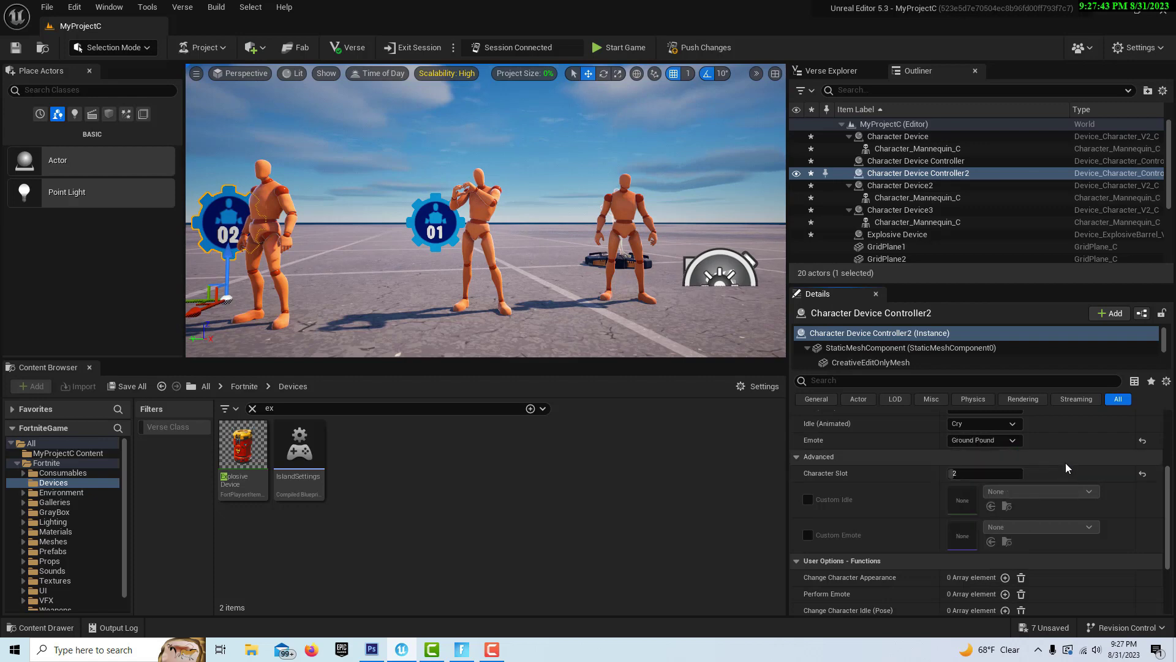
Add an element to Character Device2's Play Emote function and bind it to Character Device2's own On Interacted With event
scroll(1065, 467, down, 5)
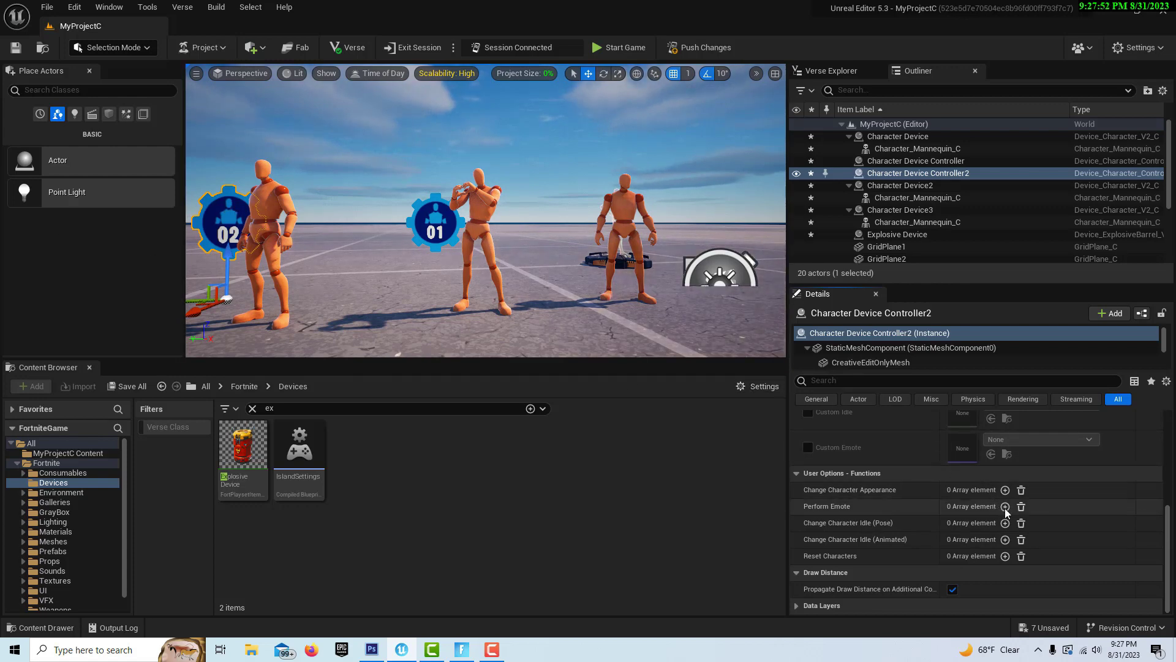
click(482, 243)
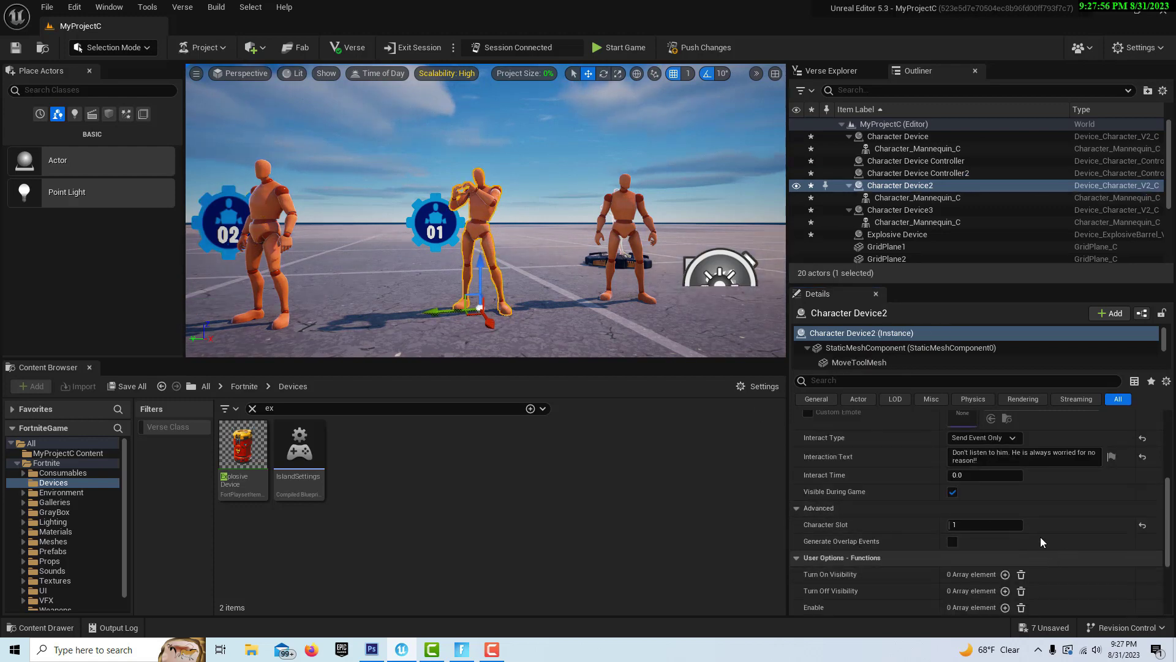
scroll(1035, 553, down, 2)
click(1004, 554)
scroll(1040, 571, down, 2)
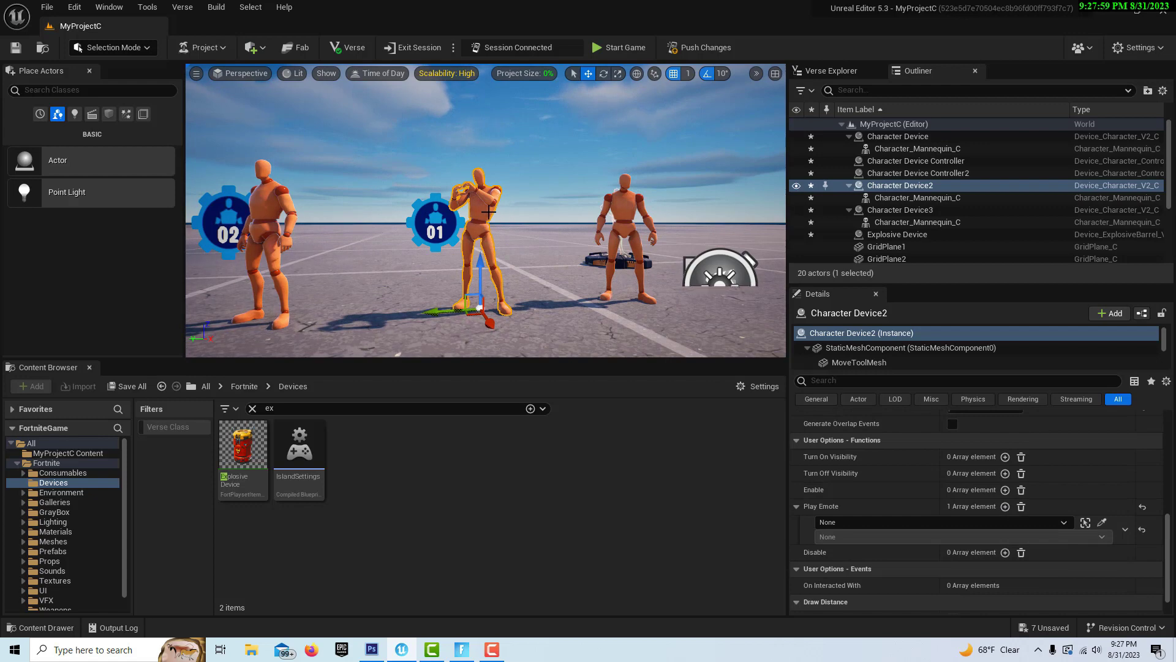
click(1061, 522)
click(900, 417)
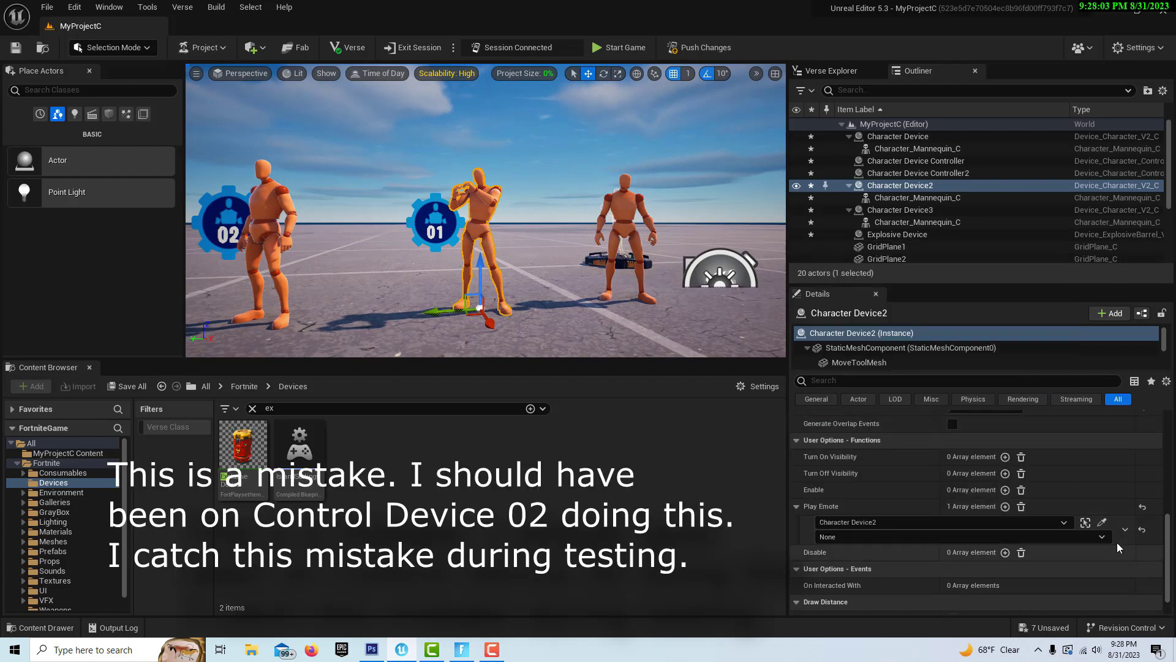
click(1101, 537)
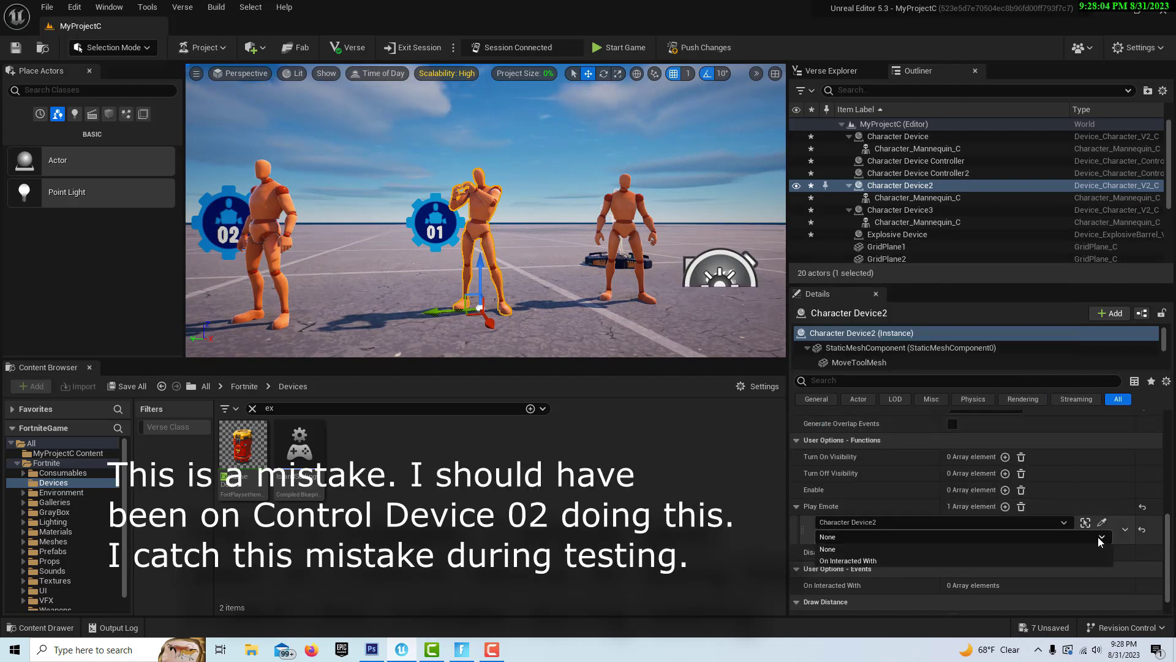
click(937, 561)
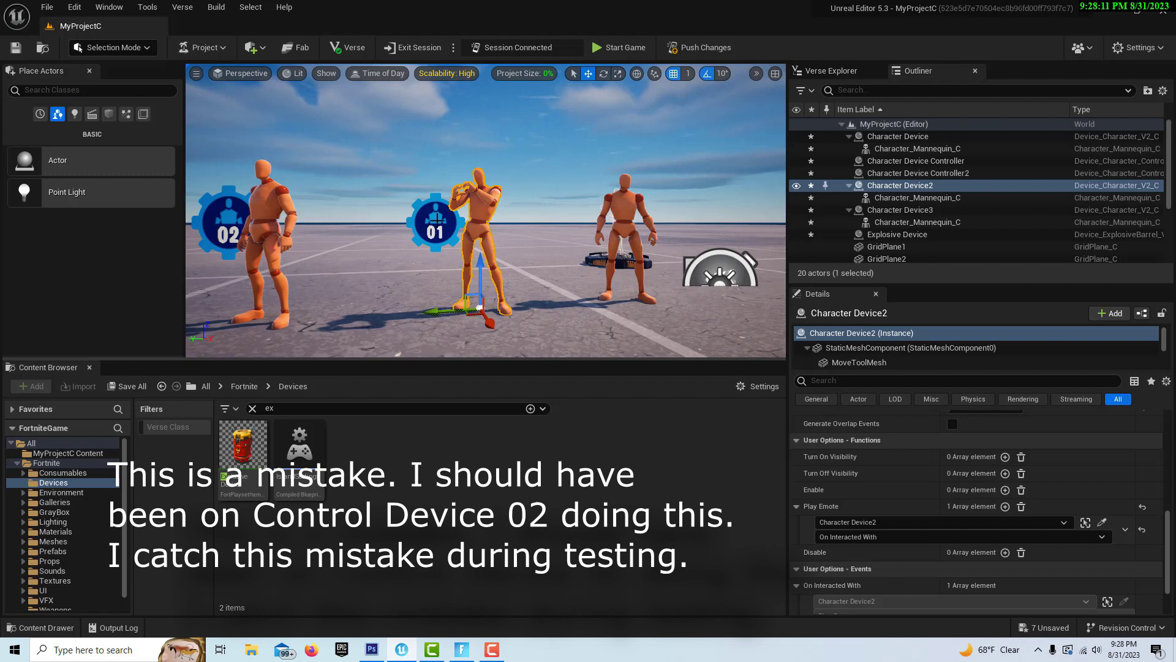
Review the function bindings and settings of Character Device Controller, Character Device Controller2 and Character Device3
click(436, 219)
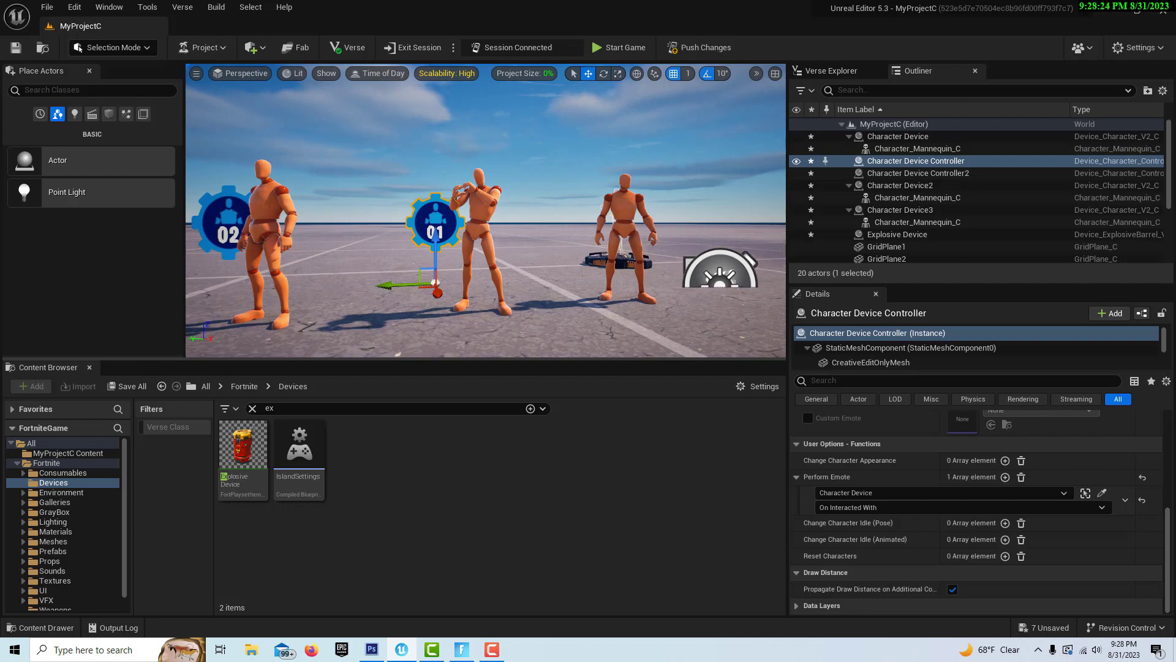
click(238, 212)
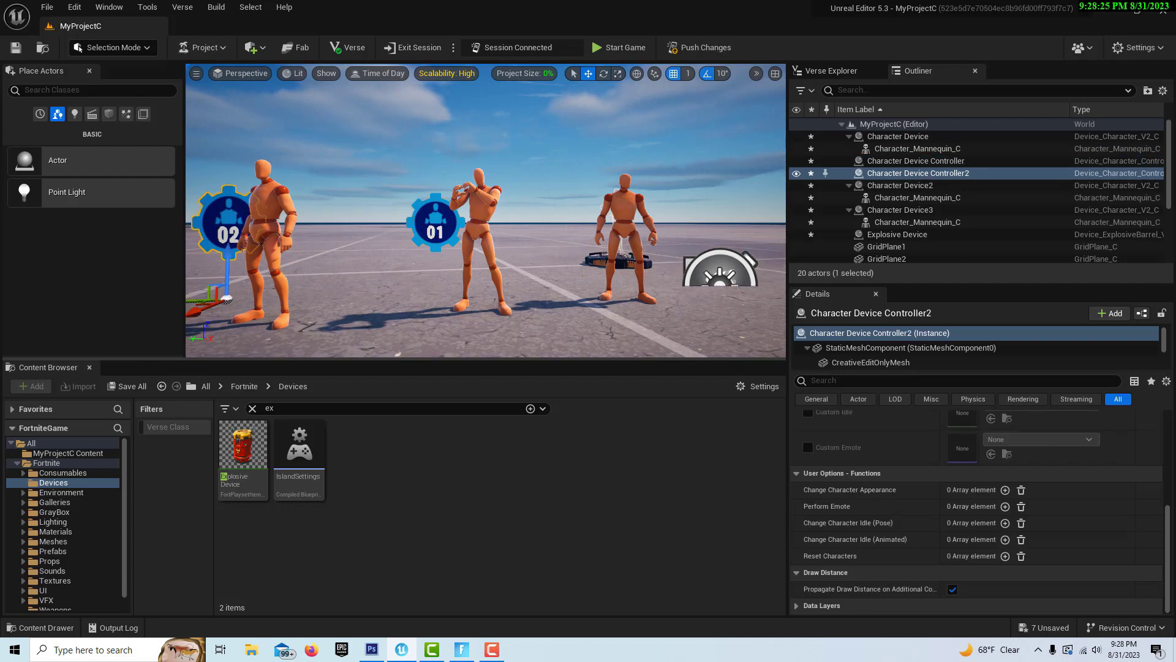
click(270, 217)
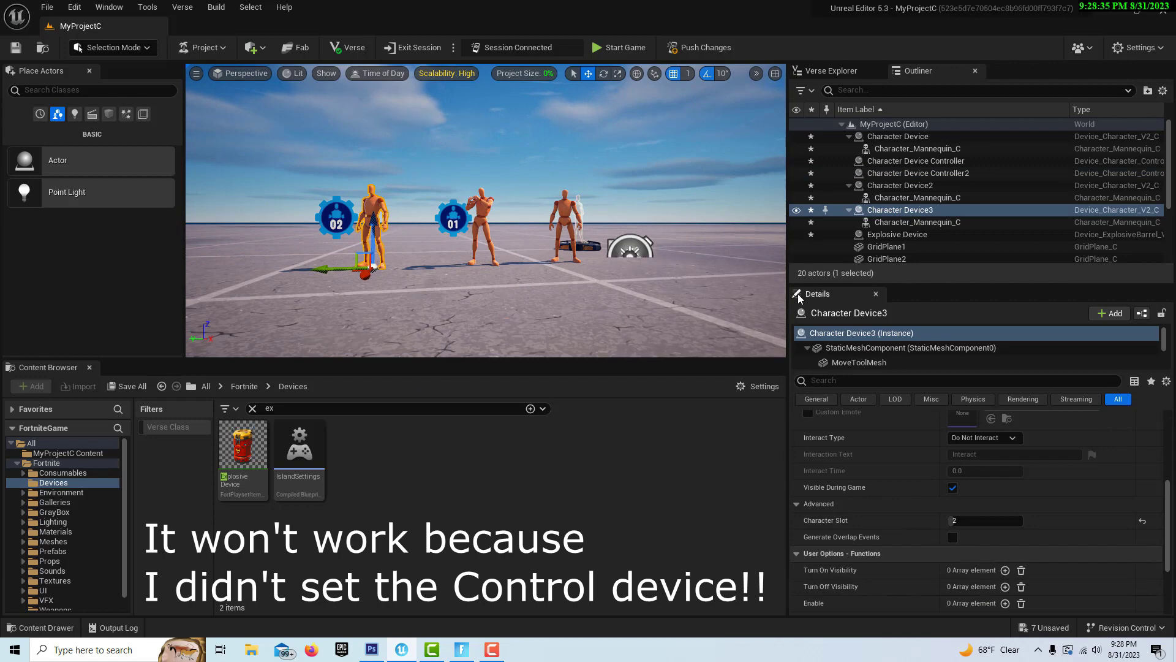
Add an element to the Explosive Device's Explode function and bind it to Character Device3's On Interacted With event
right_drag(505, 247, 382, 244)
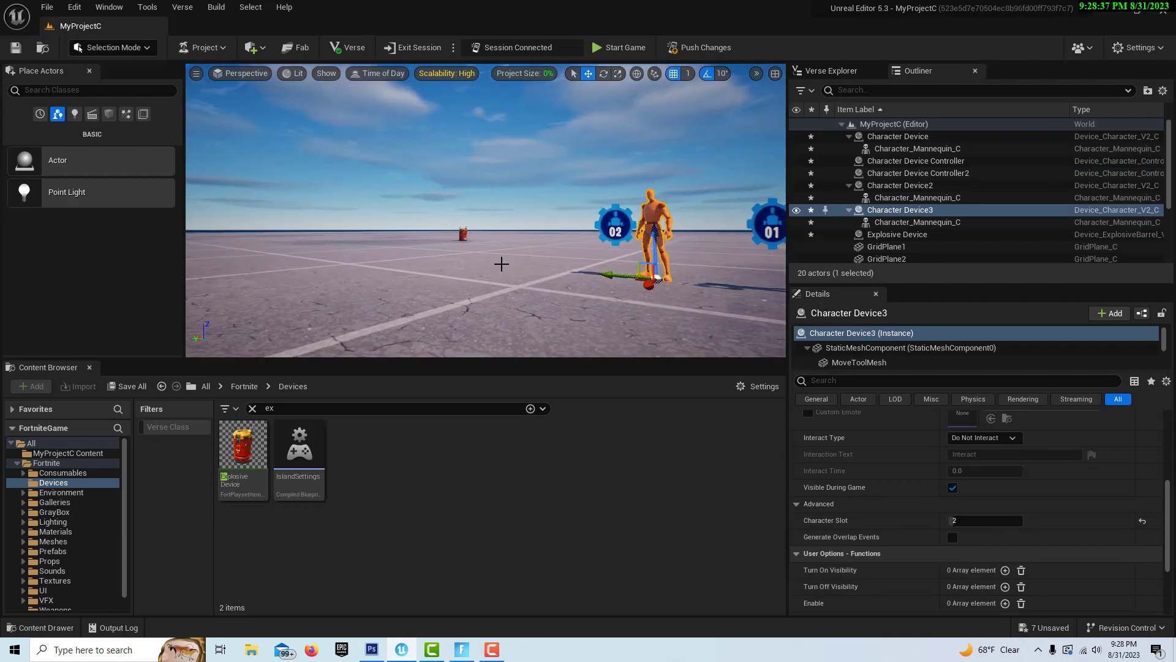
click(462, 233)
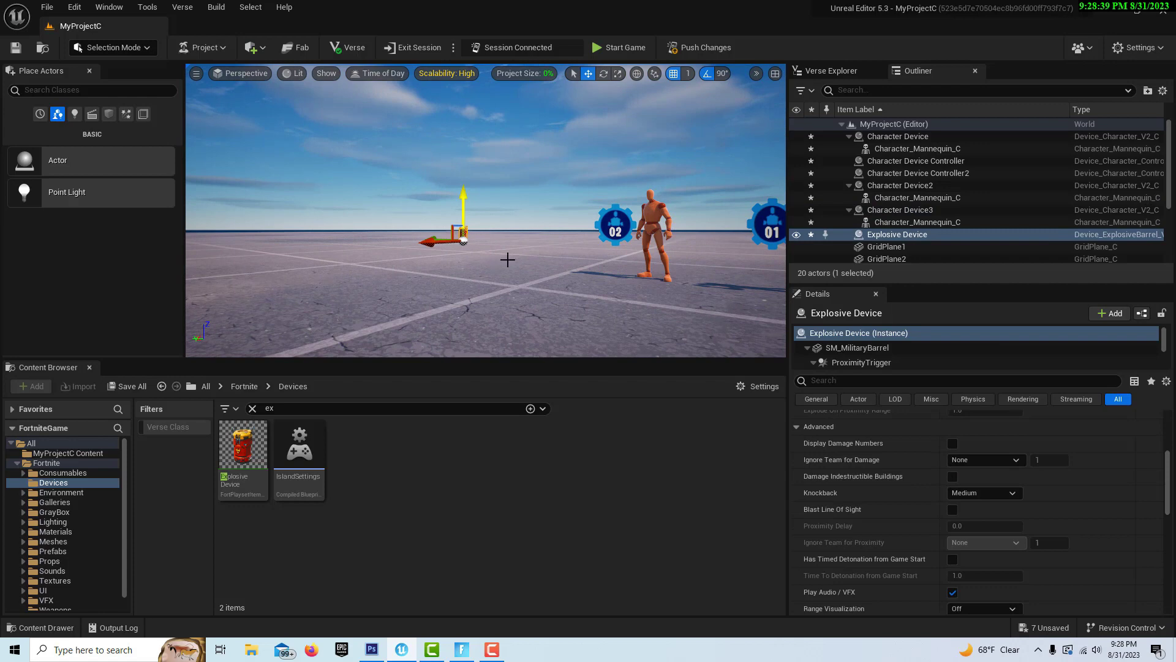
scroll(1057, 505, down, 6)
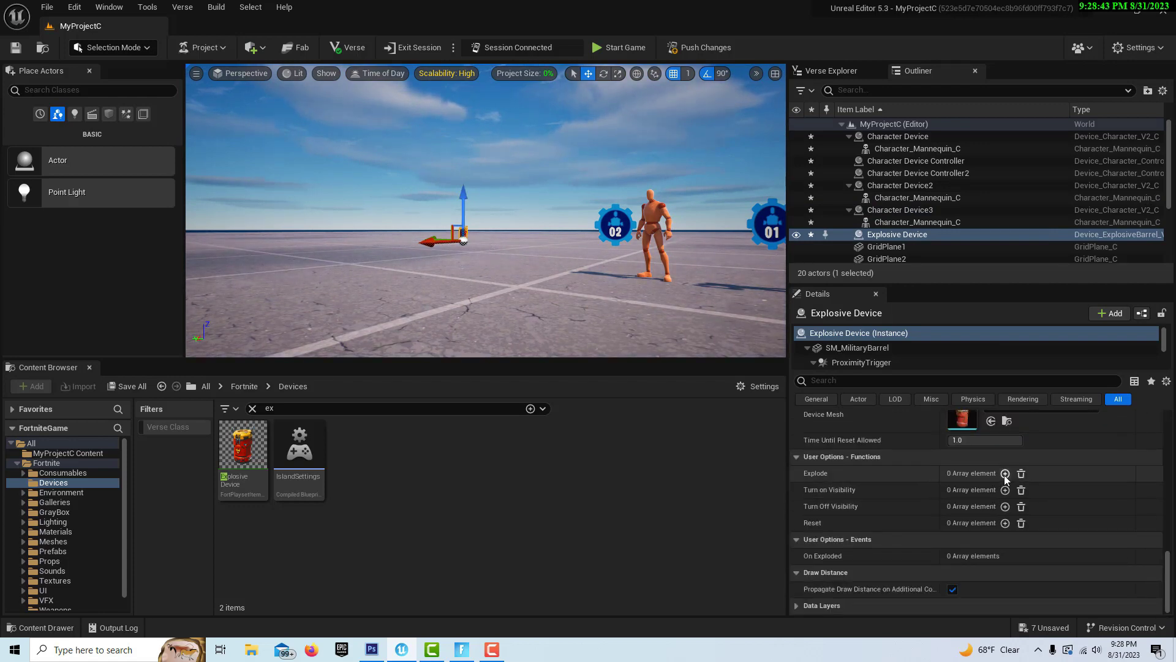
click(1004, 473)
click(1054, 491)
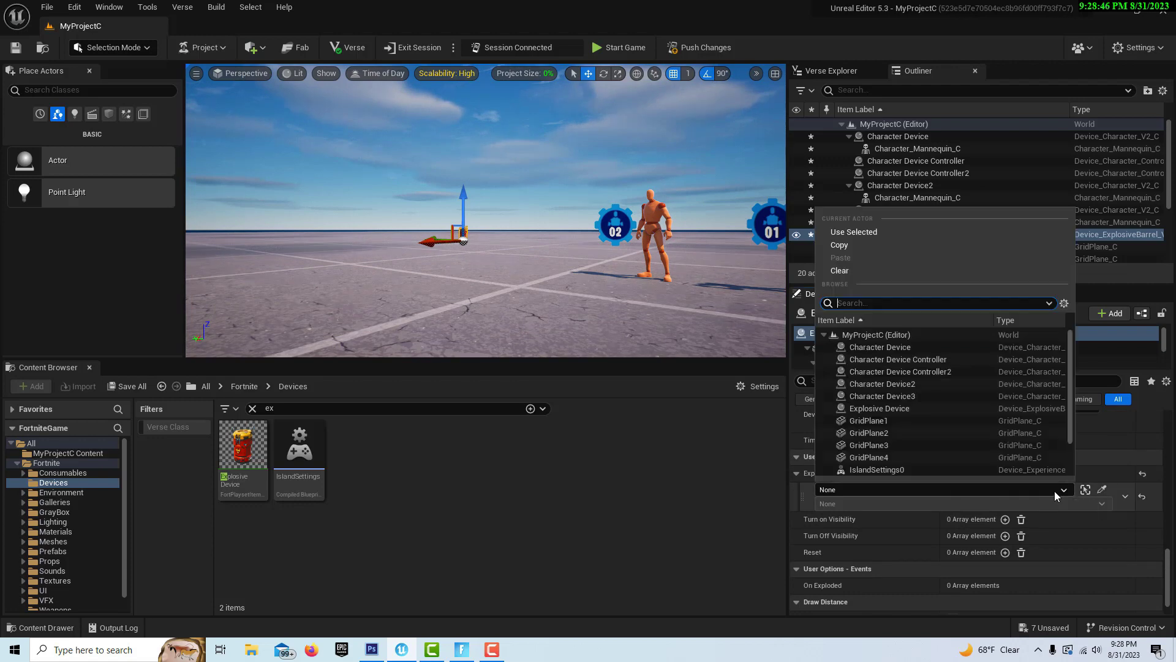
click(913, 395)
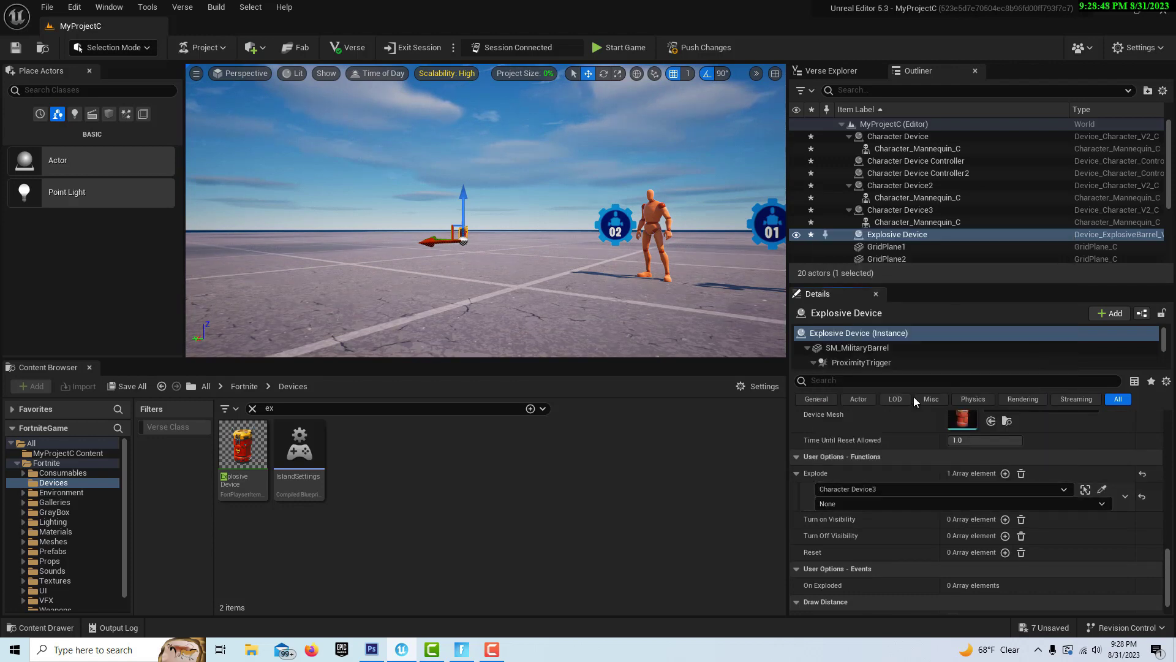
click(1102, 503)
click(909, 527)
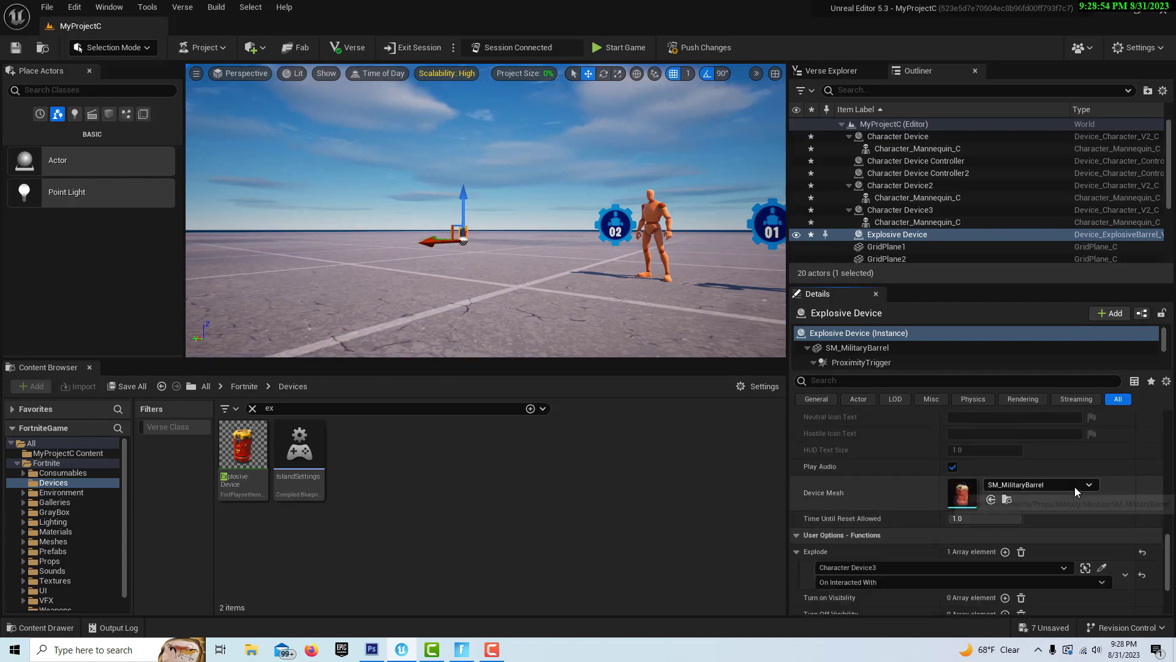
Set Character Device3's interact type to Send Event Only and its interaction text to "Believe what you see."
scroll(1053, 478, up, 5)
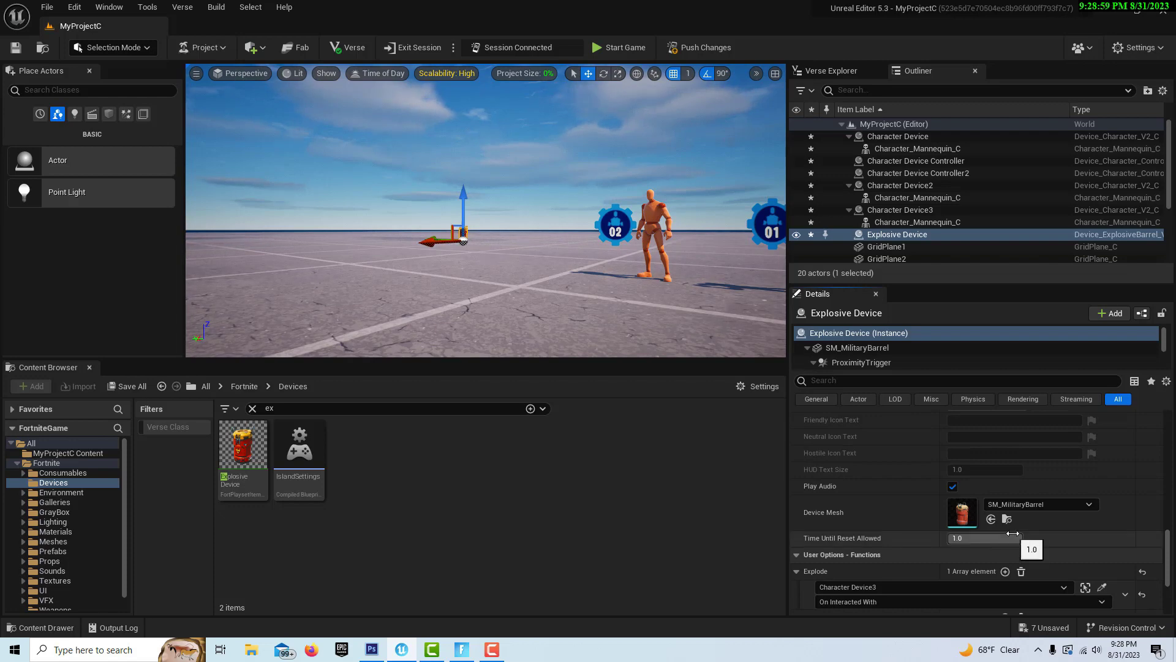
click(661, 220)
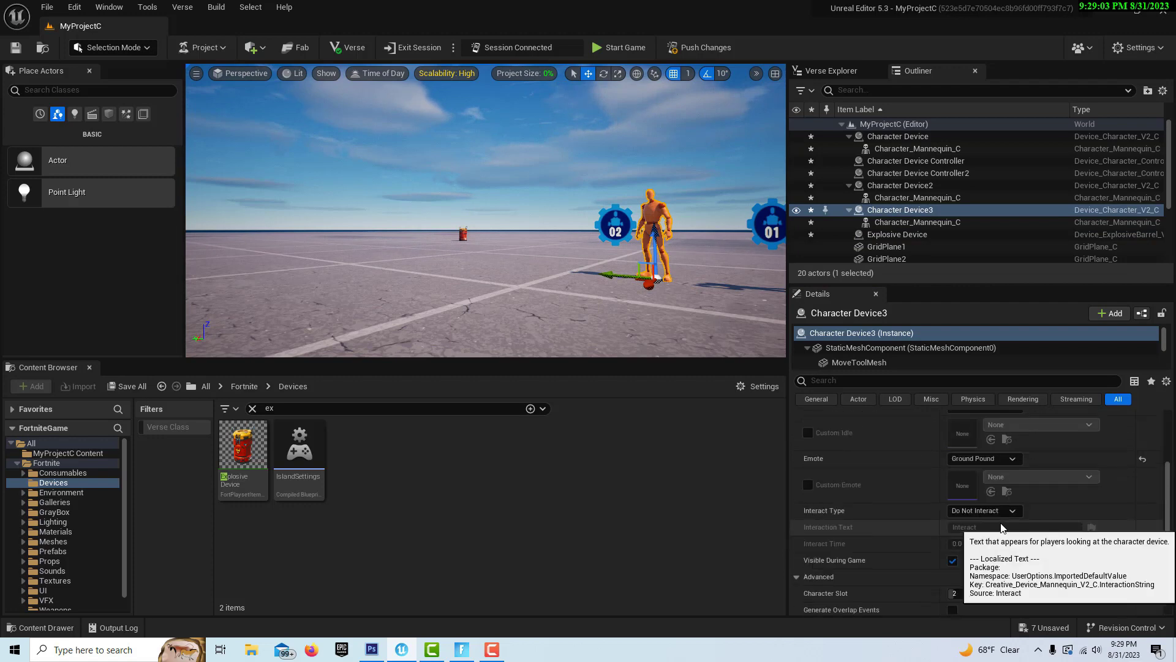
click(995, 511)
click(993, 534)
click(980, 527)
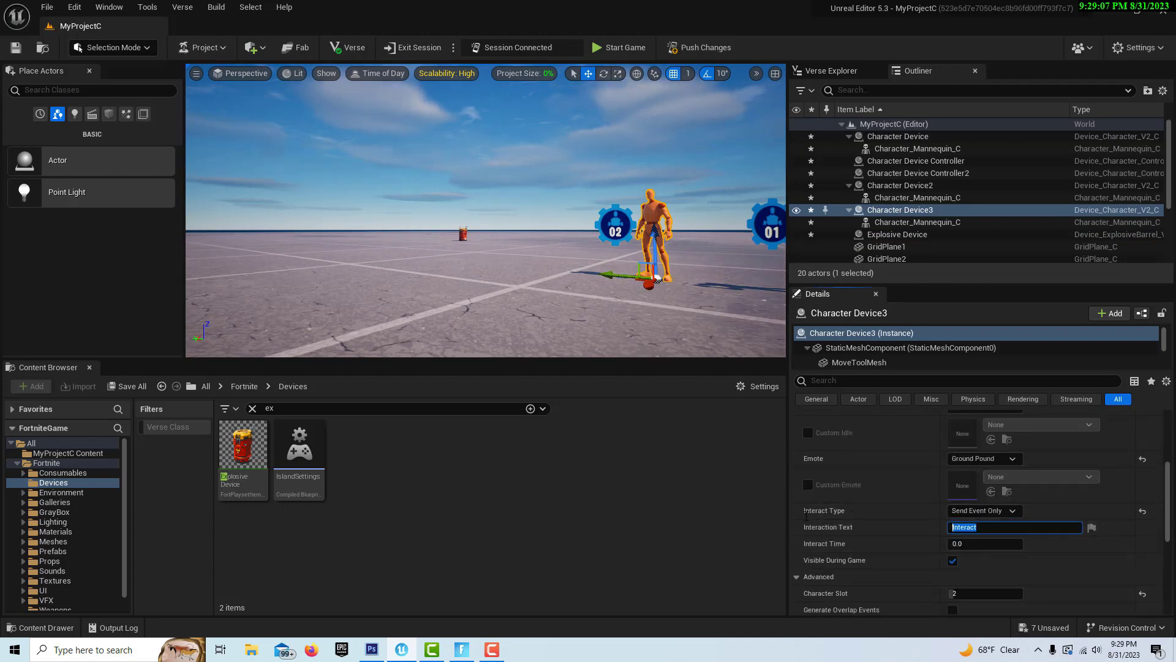
drag(853, 515, 782, 540)
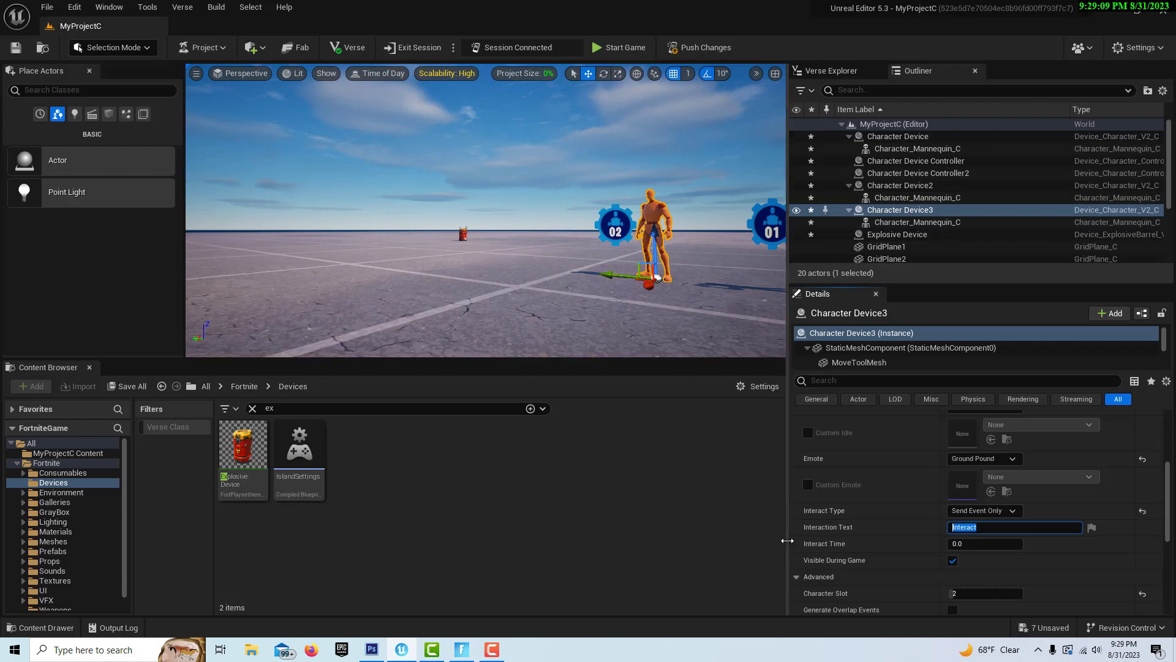
text(Believe what you see.)
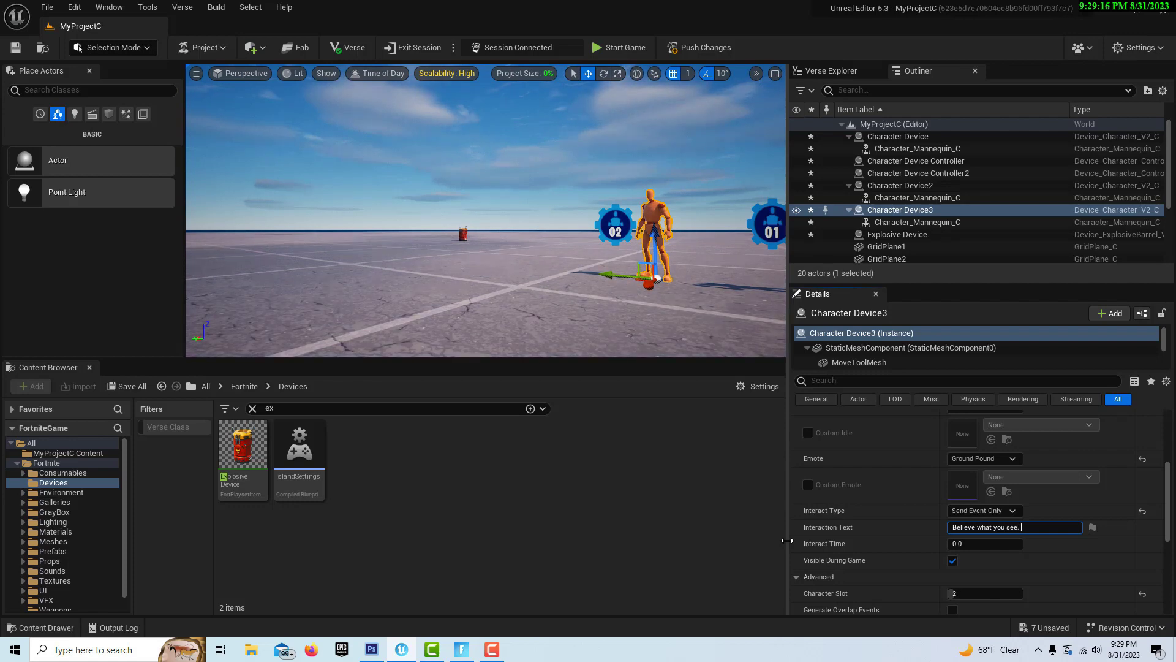
scroll(924, 531, down, 3)
scroll(913, 528, up, 4)
Save the project and push the changes to the connected edit session
right_drag(682, 335, 756, 343)
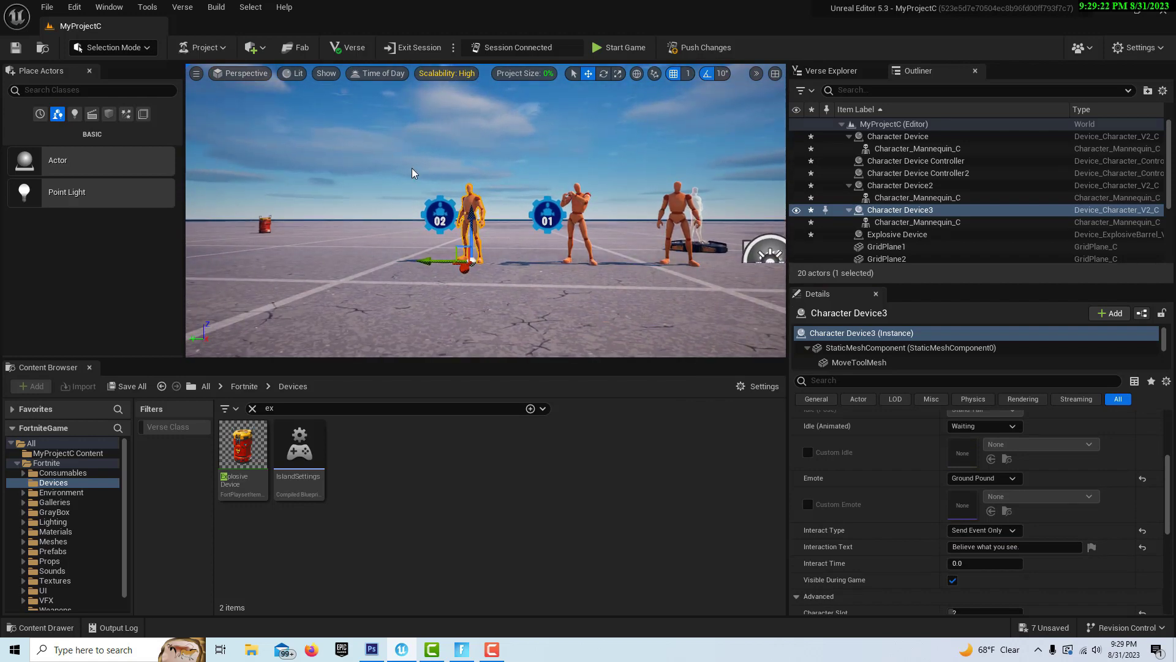
scroll(570, 273, up, 2)
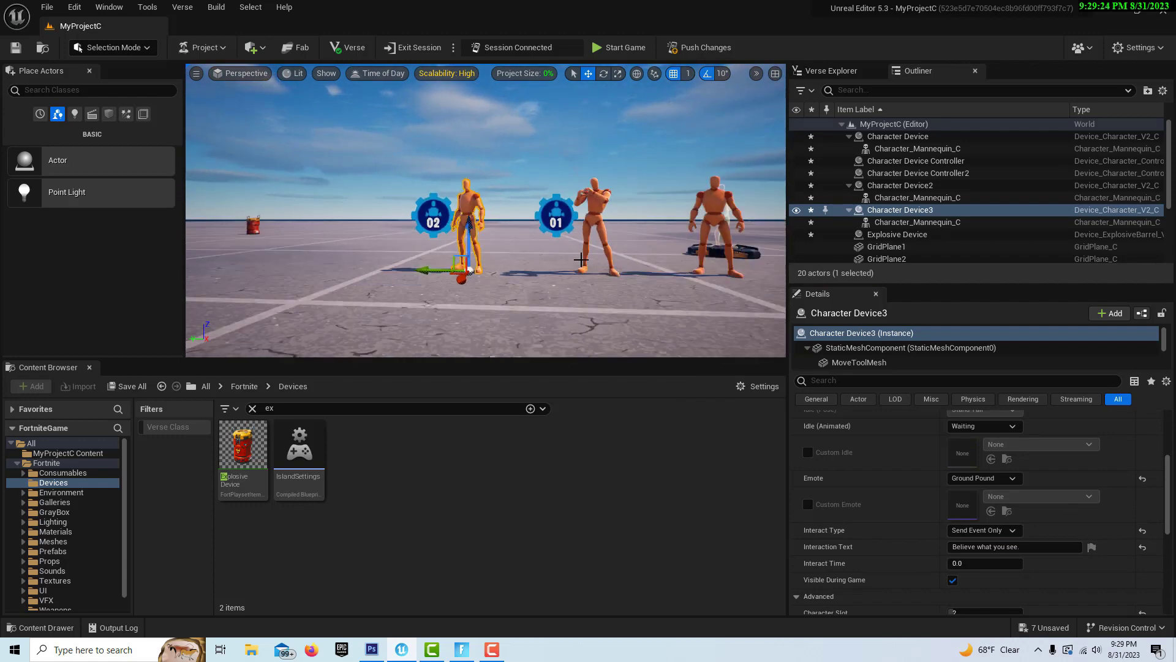
mouse_move(637, 243)
right_down()
mouse_move(698, 251)
mouse_move(650, 243)
right_up()
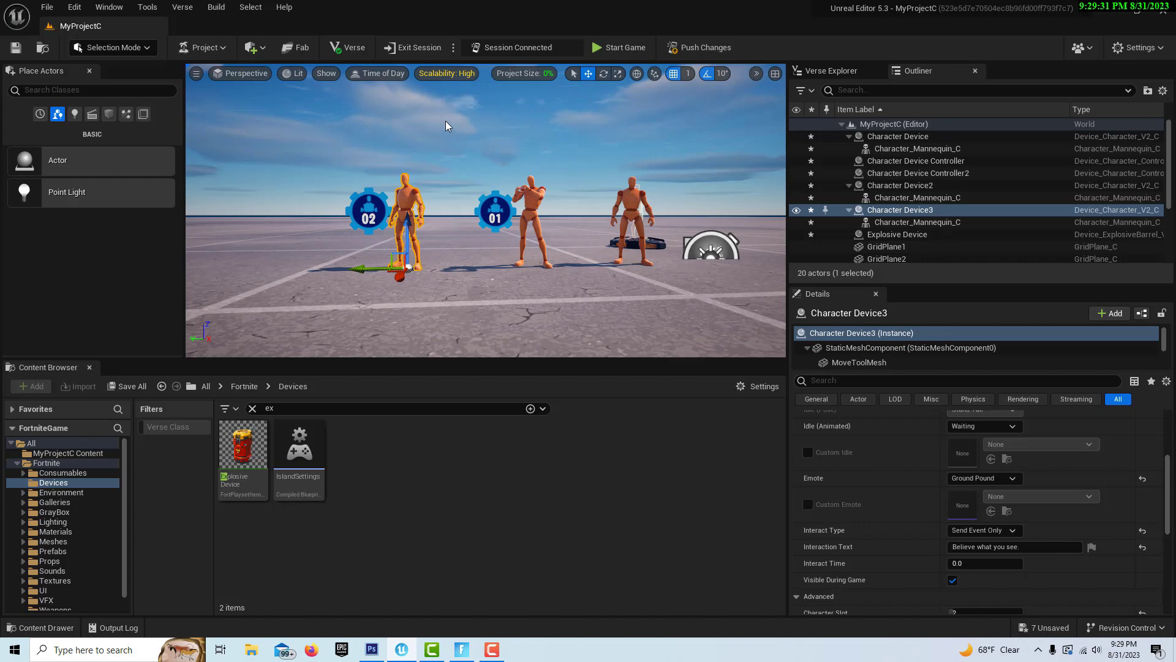
click(16, 48)
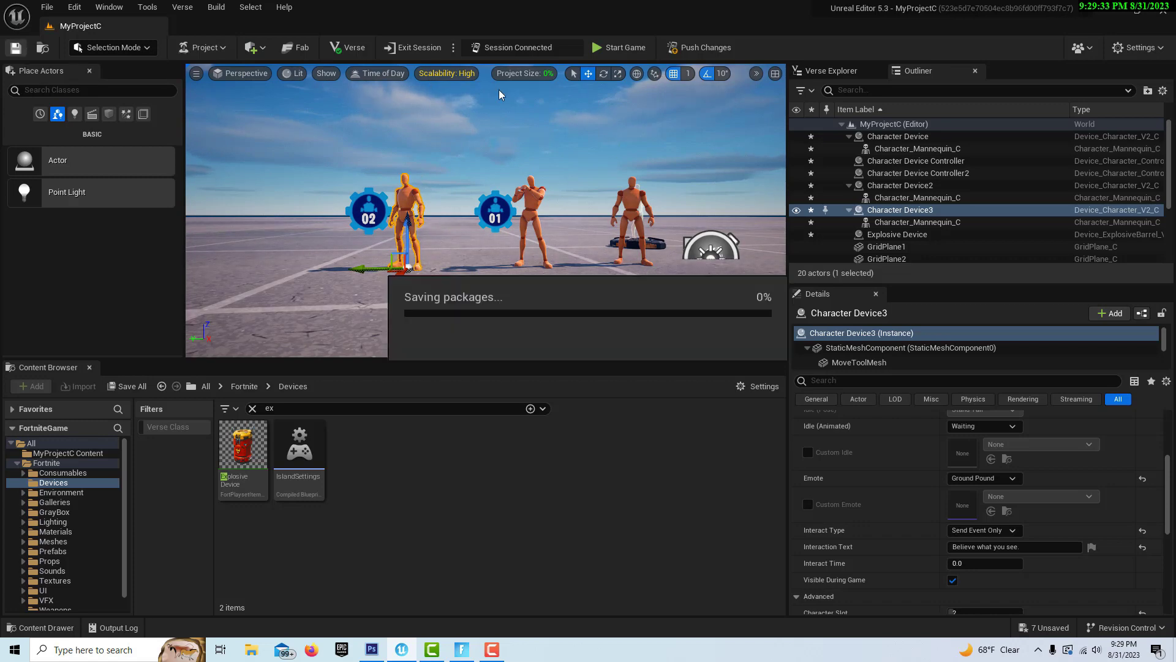
click(689, 49)
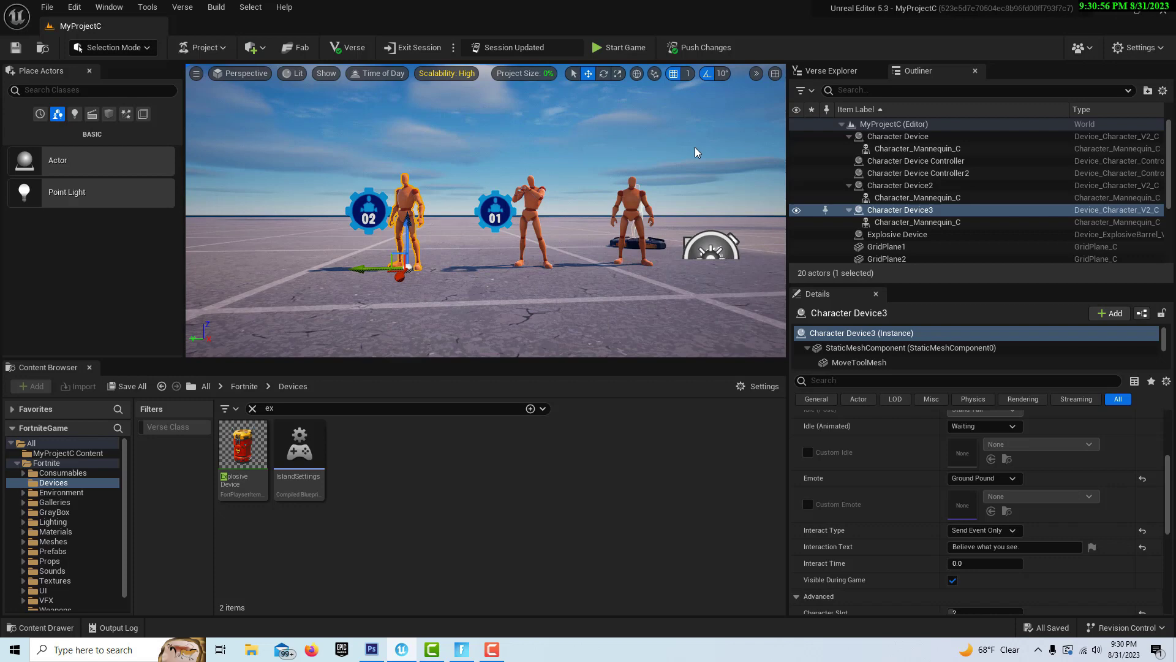
Switch to the Fortnite client, dismiss its menu and walk around to the front of Character Device
scroll(693, 304, up, 4)
scroll(693, 304, down, 1)
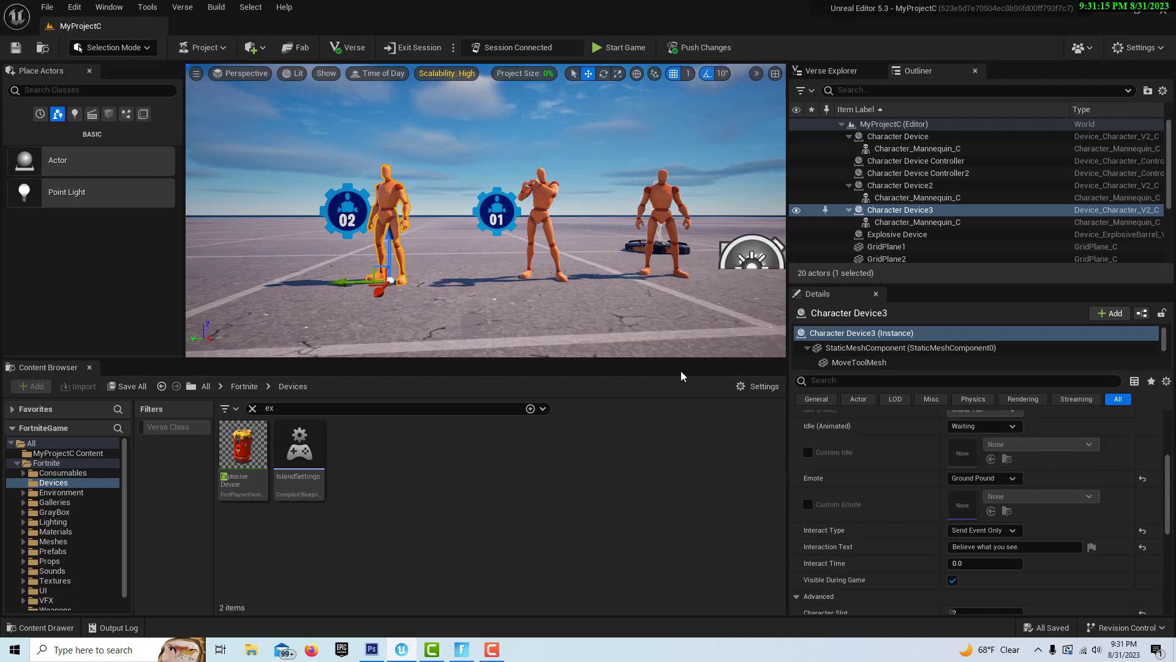
click(470, 651)
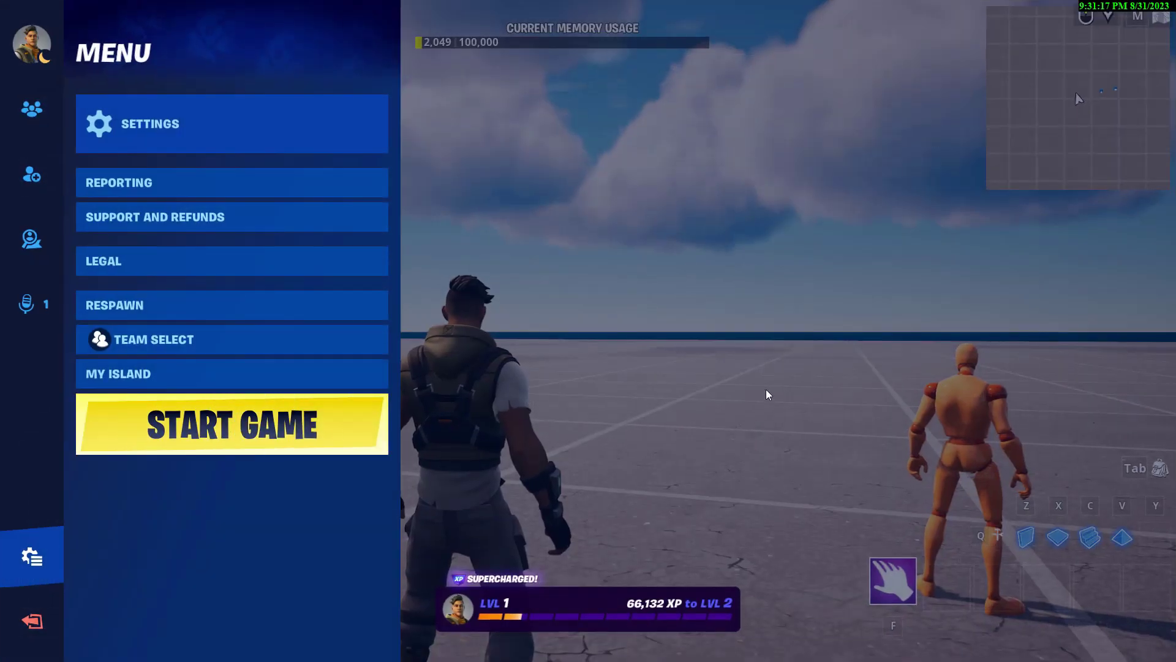
key(Escape)
key(w)
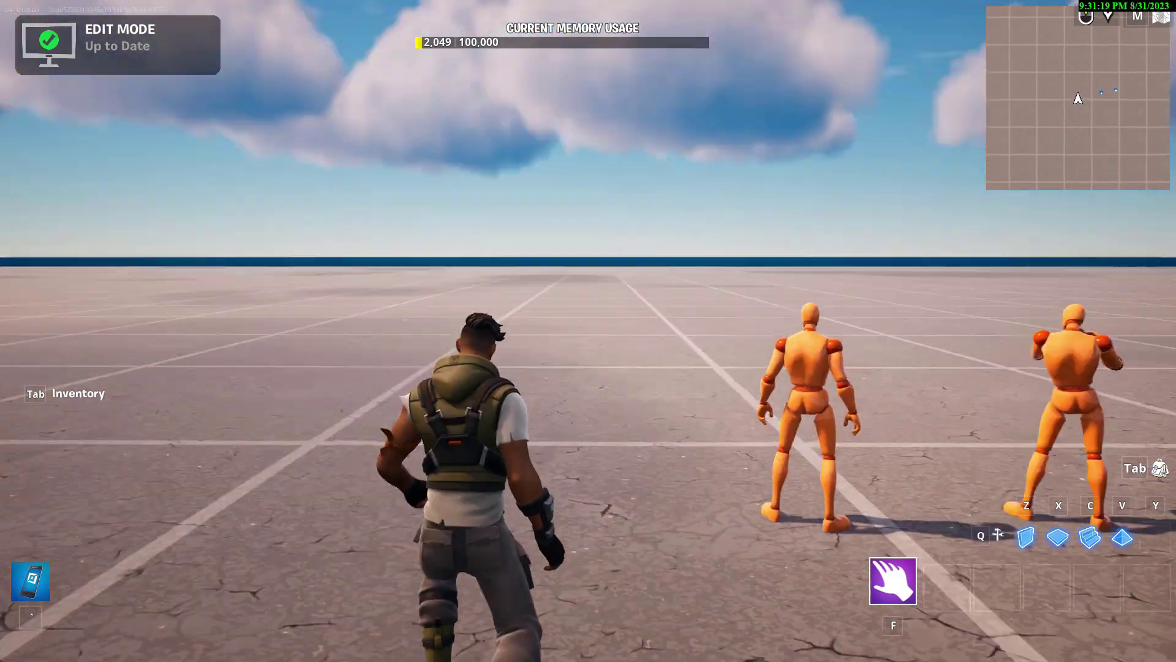
key(w)
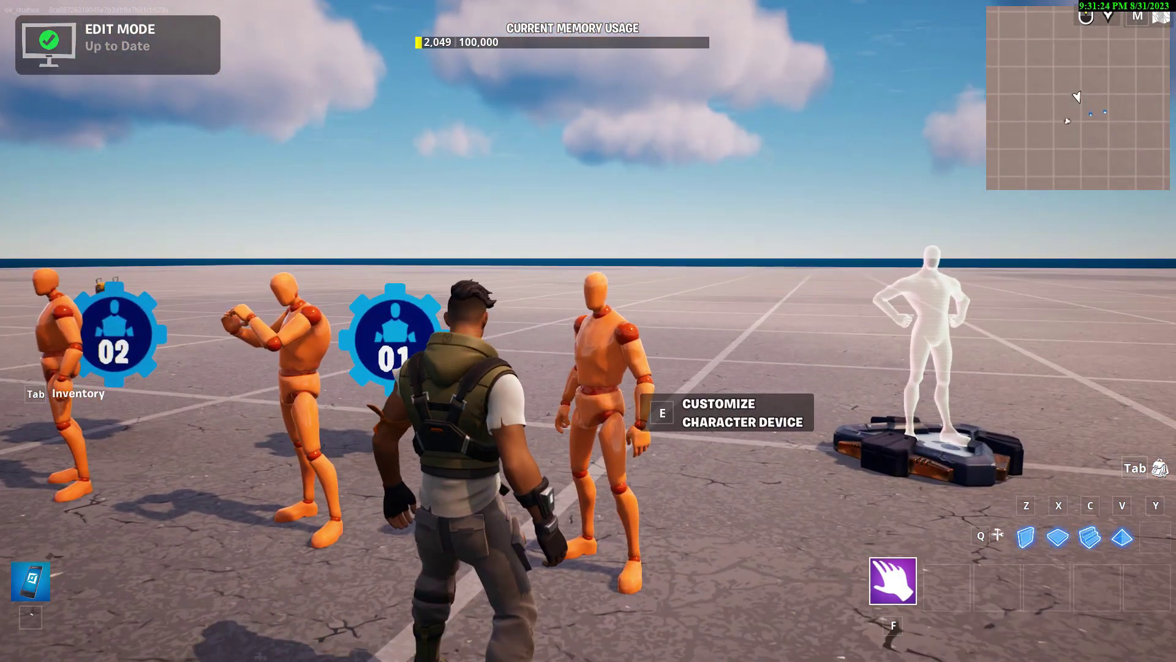
Customize Character Device in the edit session, setting its character to Gia
key(e)
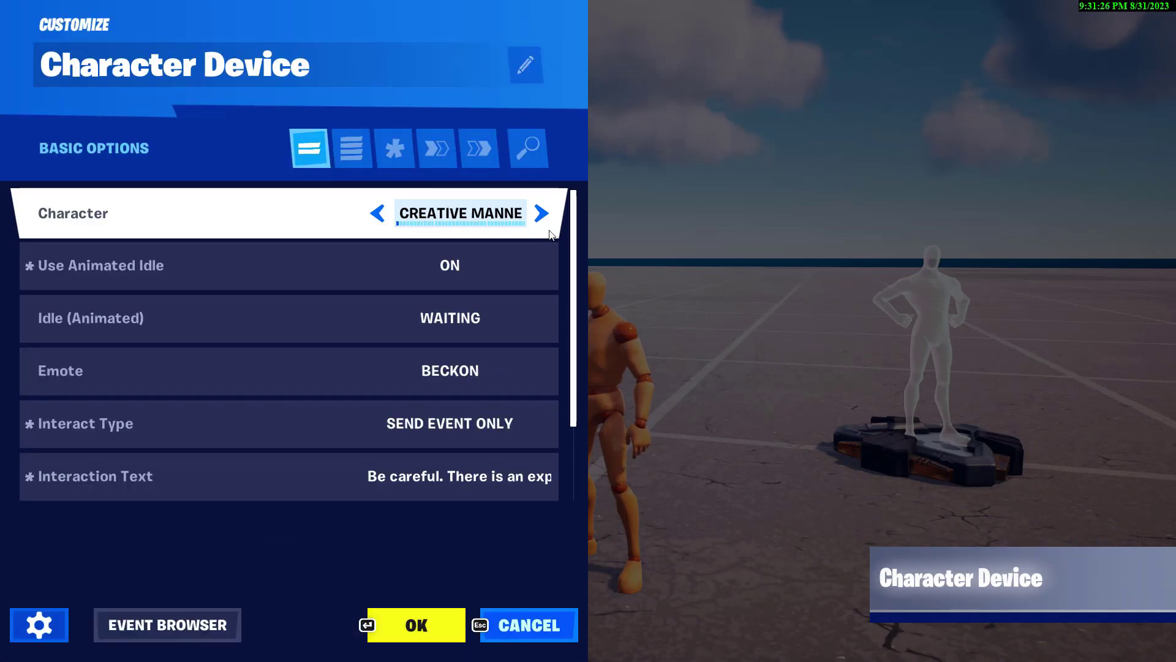
click(545, 218)
click(547, 222)
click(547, 222)
click(547, 221)
click(547, 222)
click(549, 225)
click(549, 224)
click(548, 224)
click(550, 226)
click(550, 227)
click(550, 229)
click(551, 228)
click(550, 229)
click(551, 229)
click(551, 228)
click(551, 229)
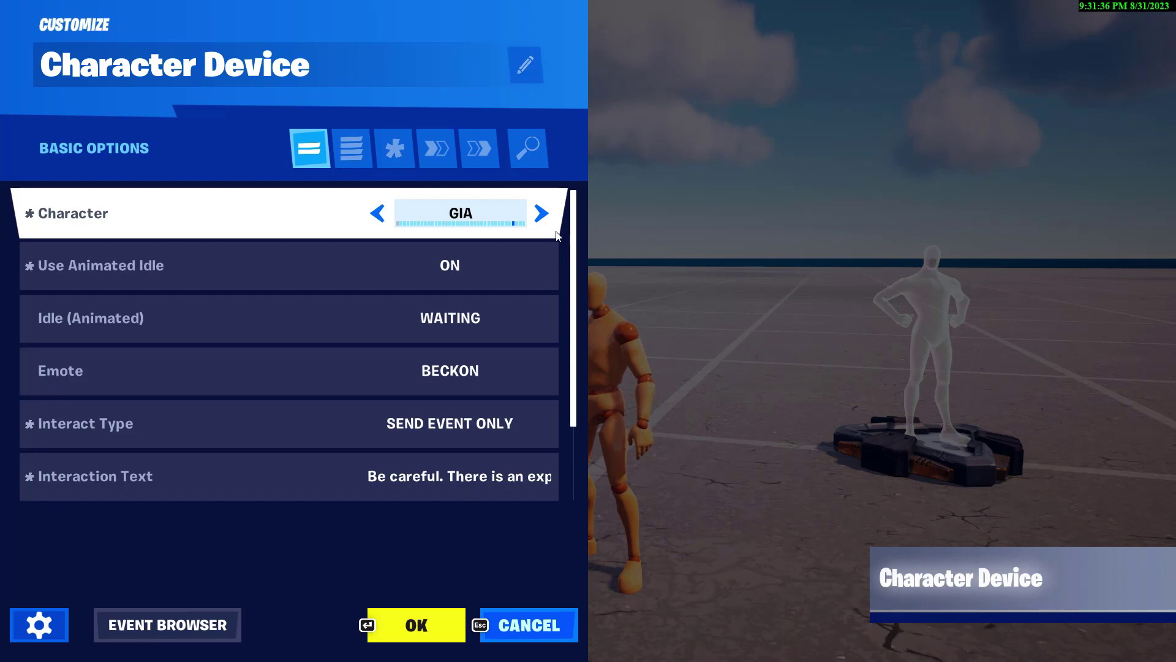
click(433, 640)
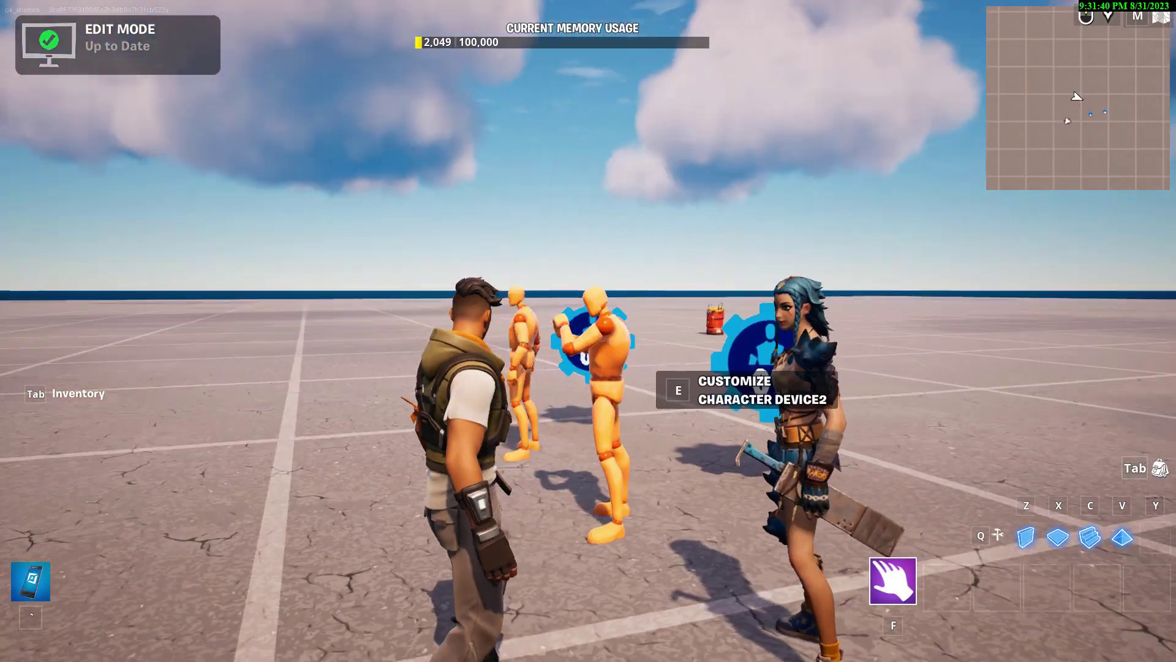
Walk to Character Device2, the one in the Love Hands pose, and set its character to Sizzle Sgt
key(w)
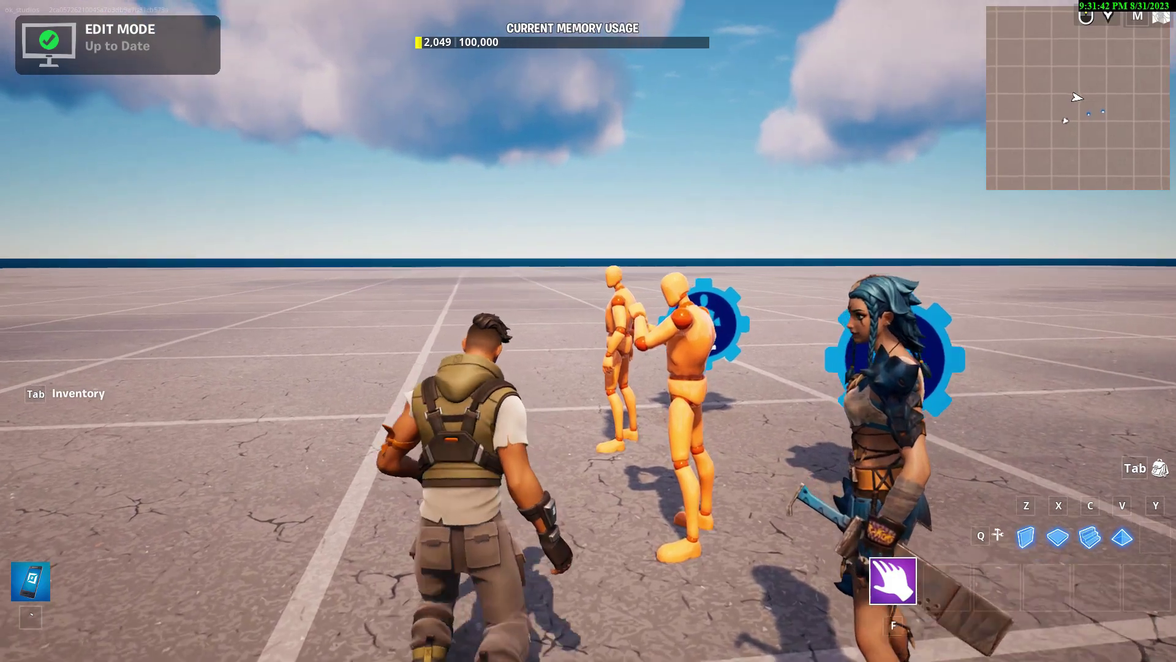
key(w)
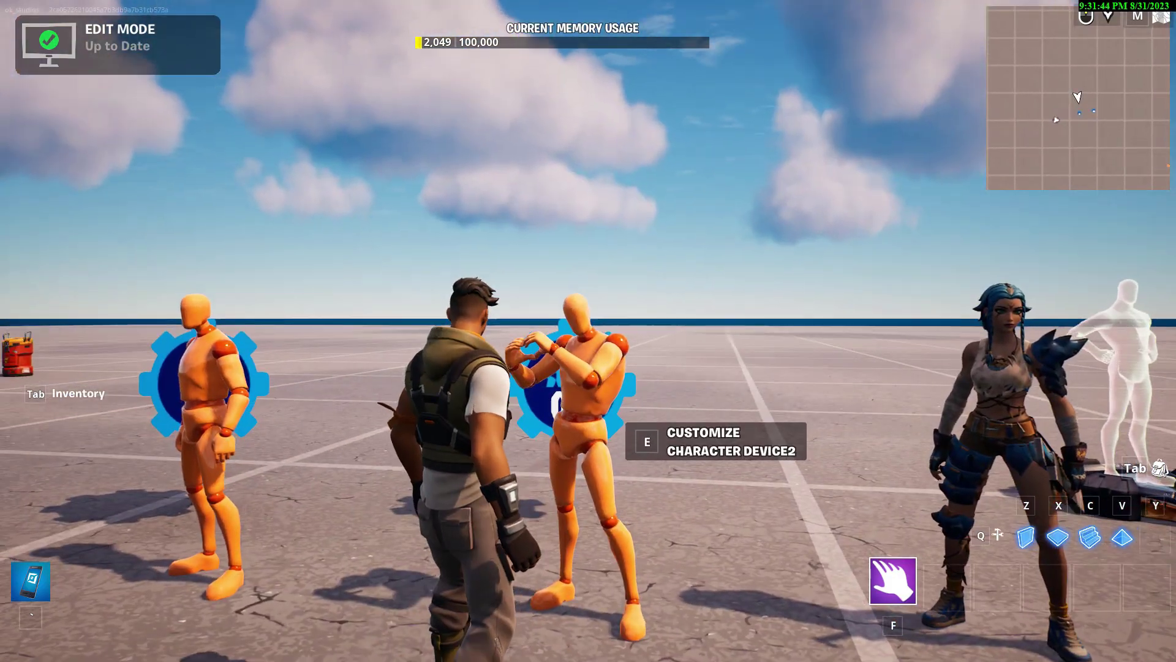
key(e)
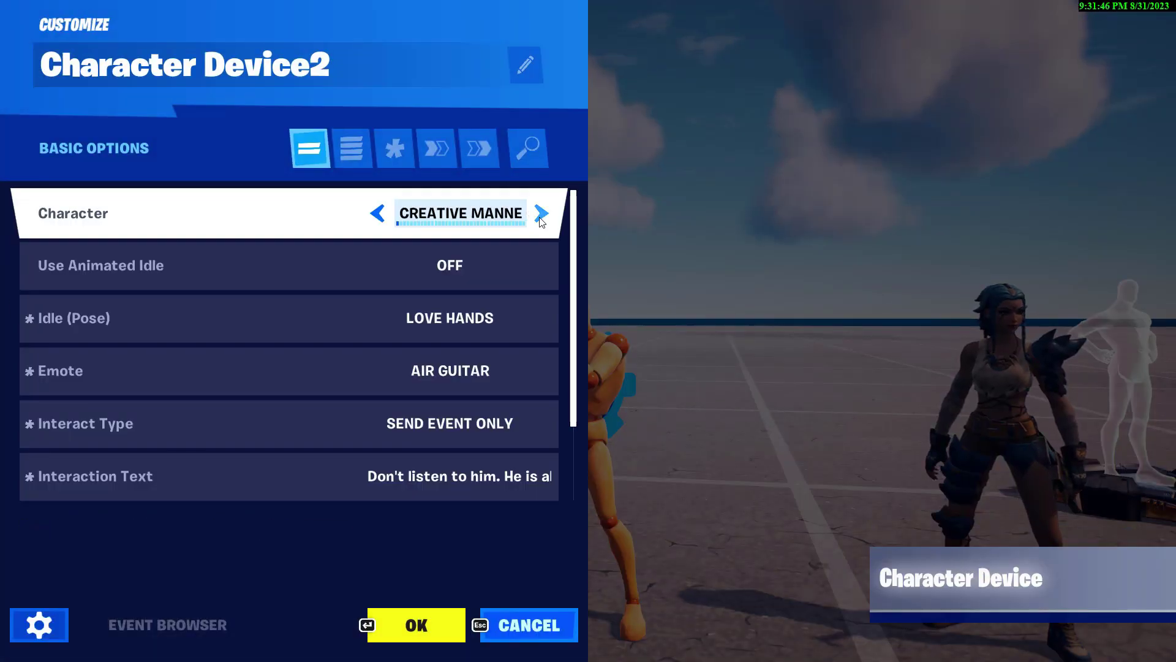
click(542, 214)
click(541, 215)
click(542, 214)
click(541, 215)
click(541, 214)
click(541, 214)
click(541, 214)
click(541, 214)
click(541, 214)
click(541, 214)
click(541, 214)
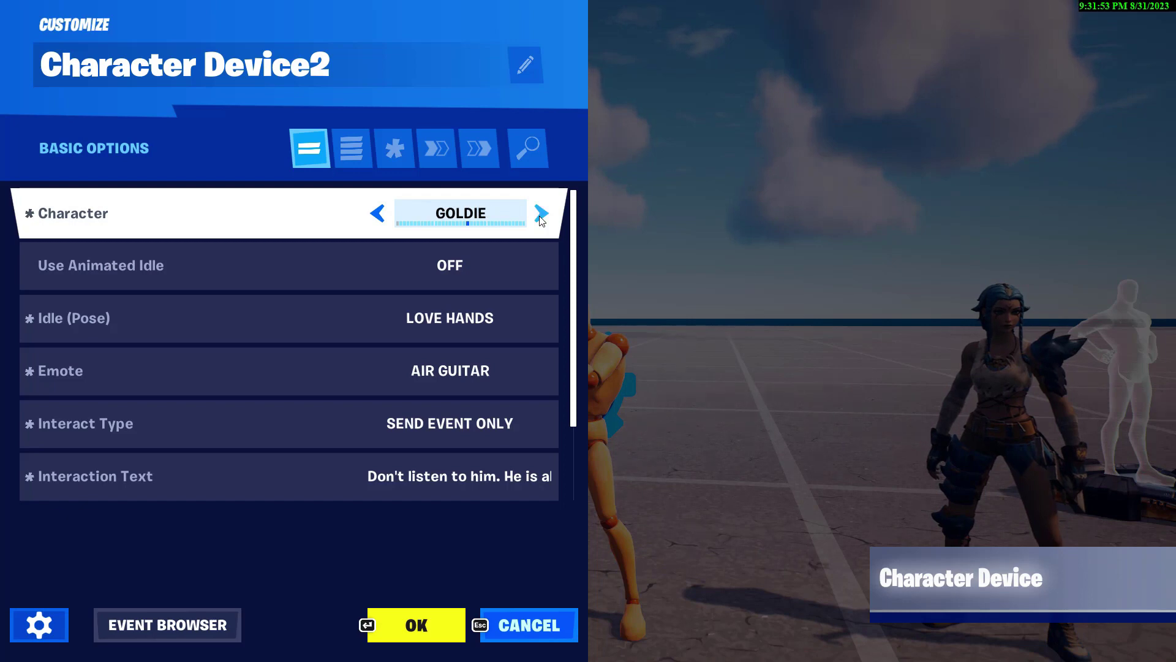
click(542, 215)
click(541, 214)
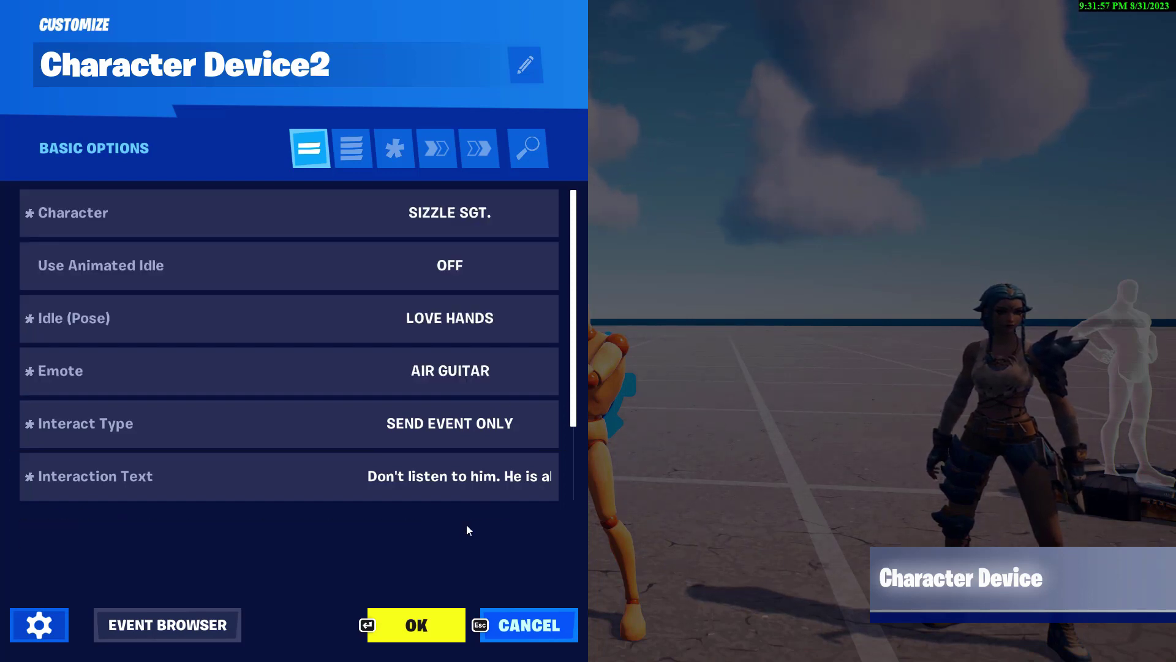
click(417, 625)
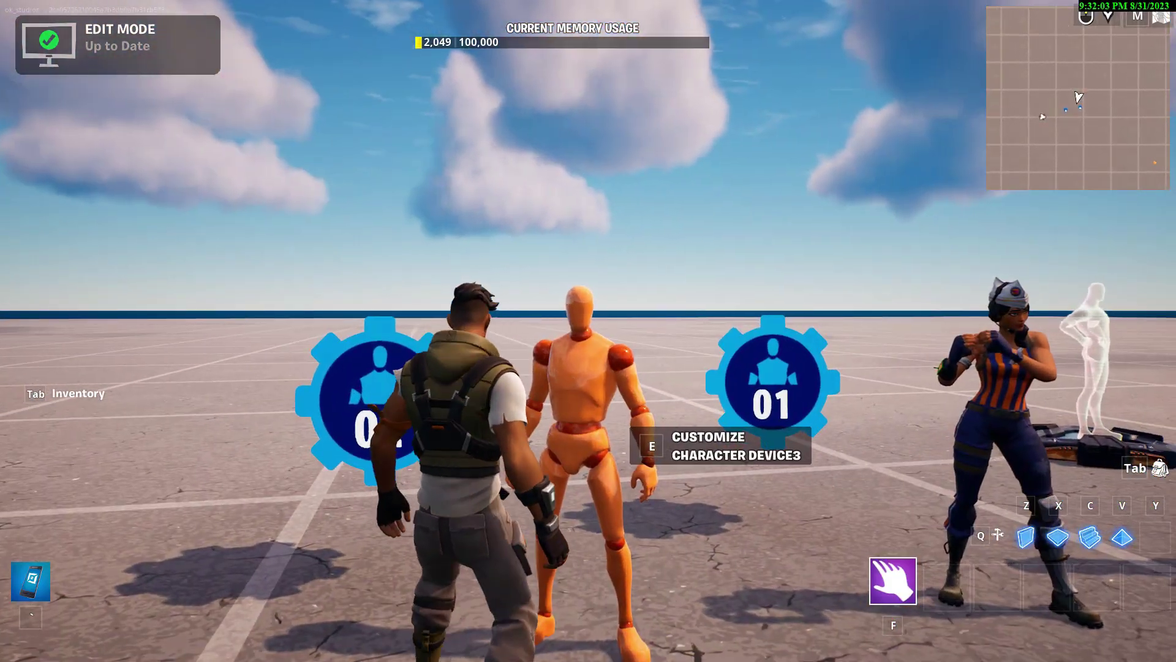
Customize Character Device3, setting its character to Nightwitch, and walk away from the devices
key(e)
click(539, 213)
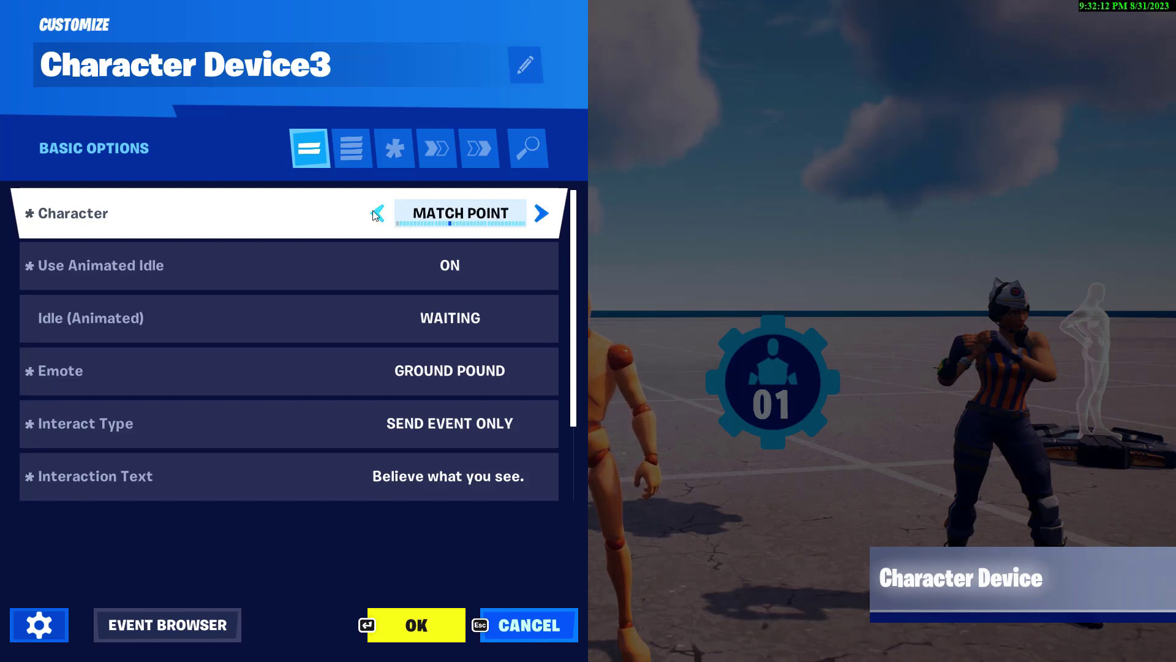
click(404, 615)
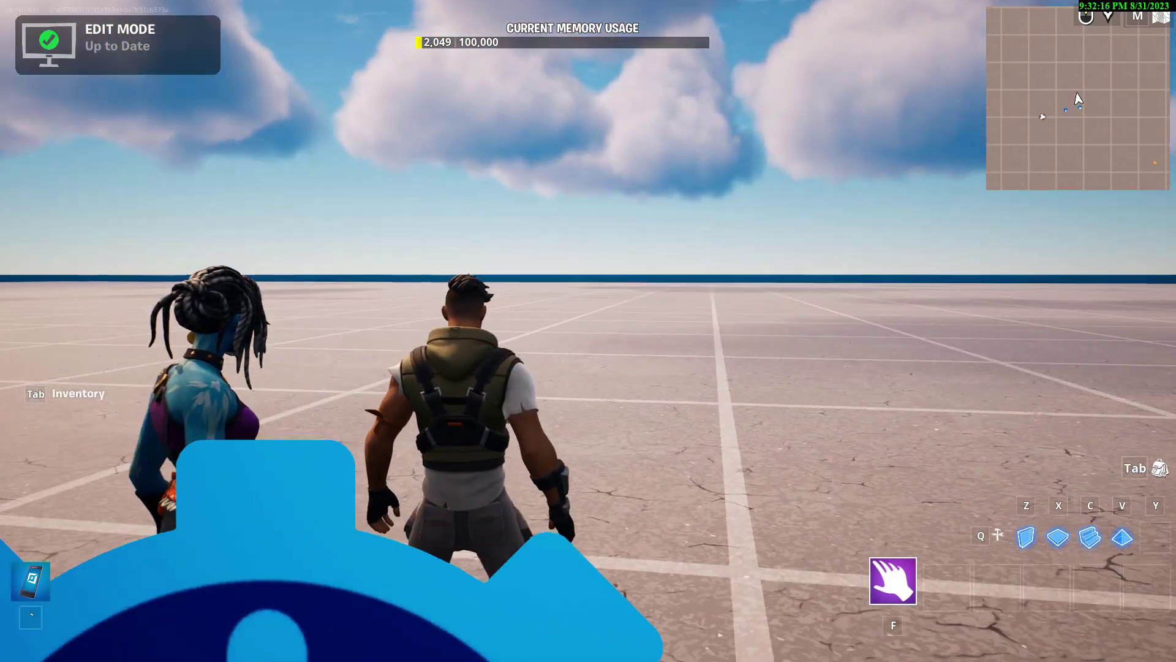
key(w)
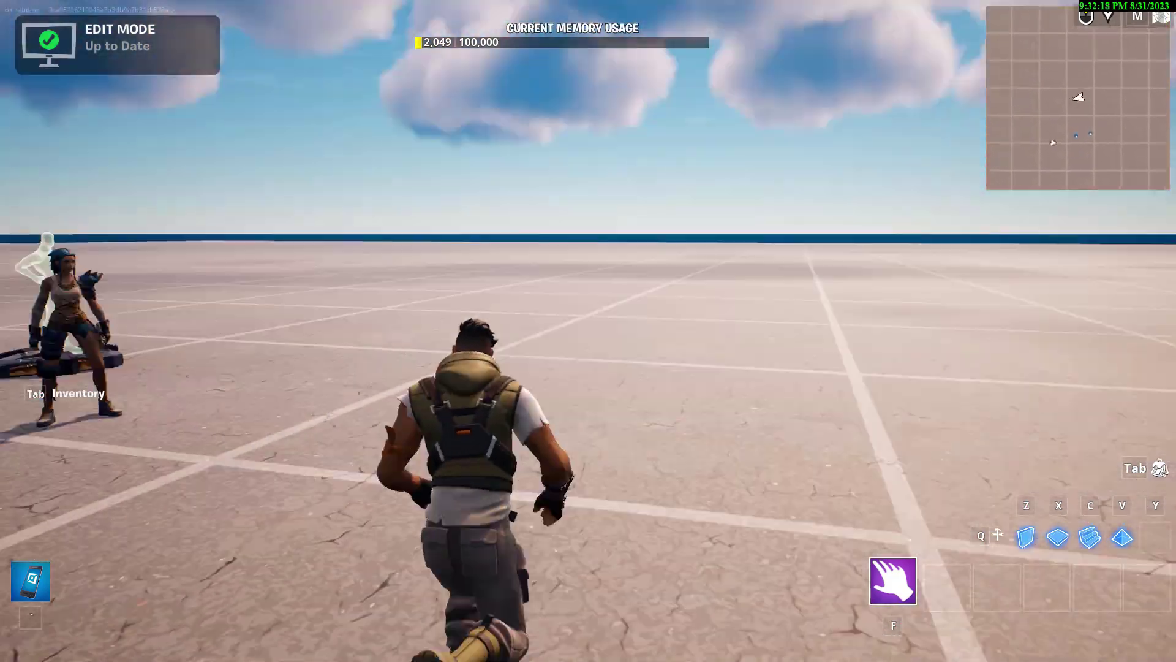
Walk around the three characters and their two controllers in edit mode to examine their skins, poses and placement
key(w)
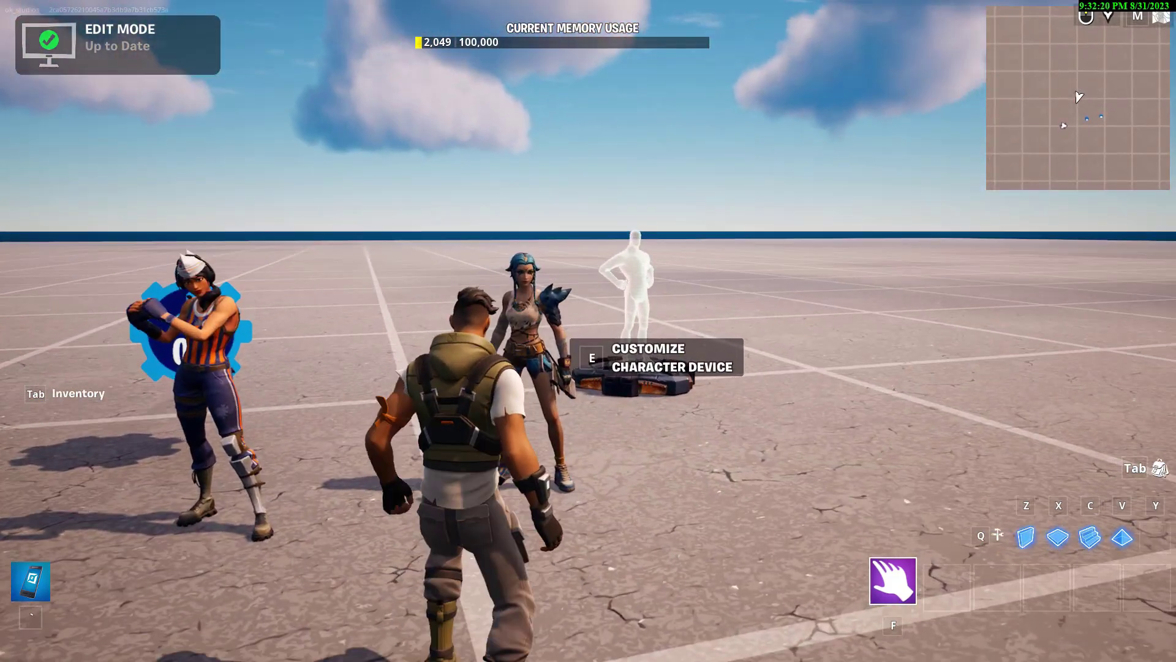
key(w)
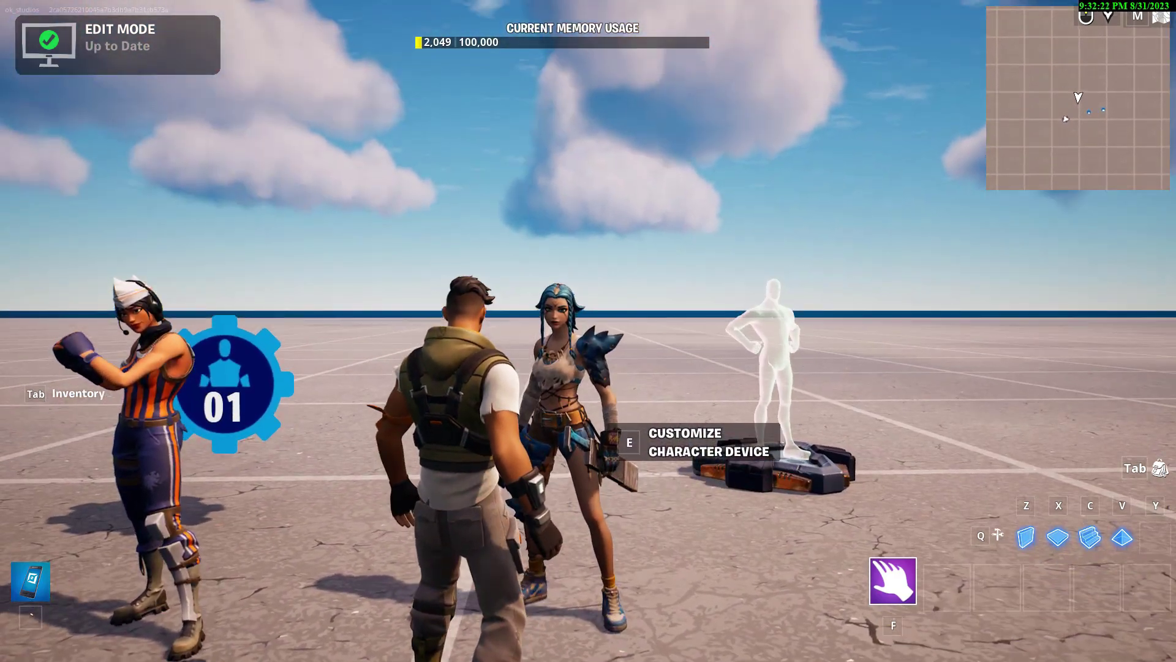
key(w)
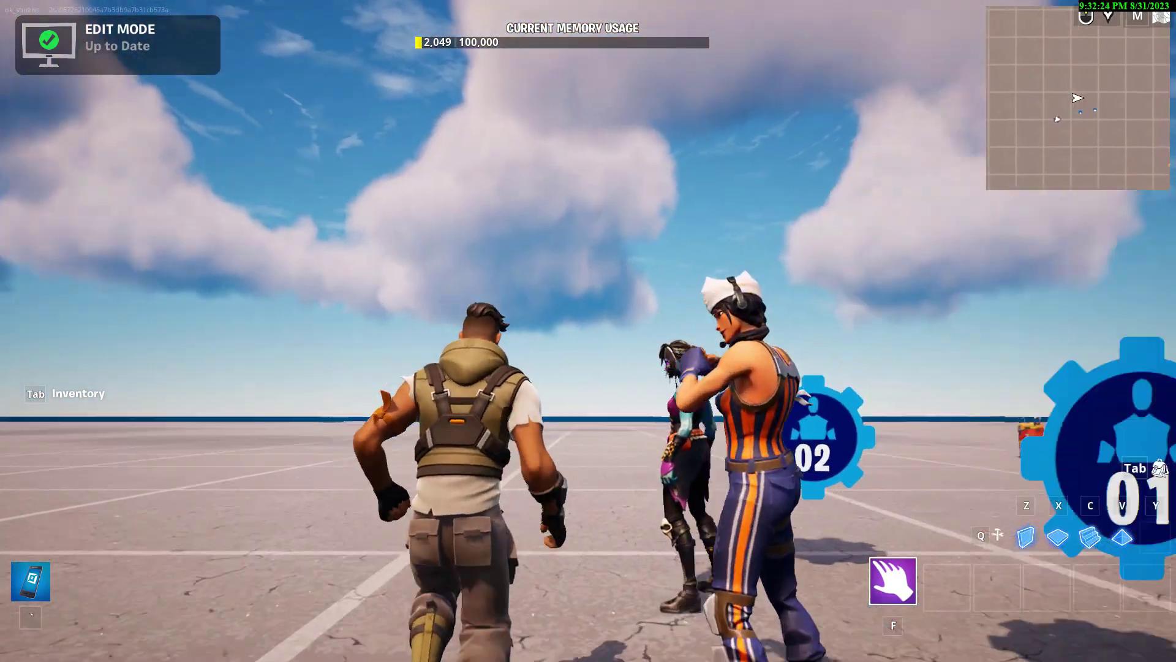
key(w)
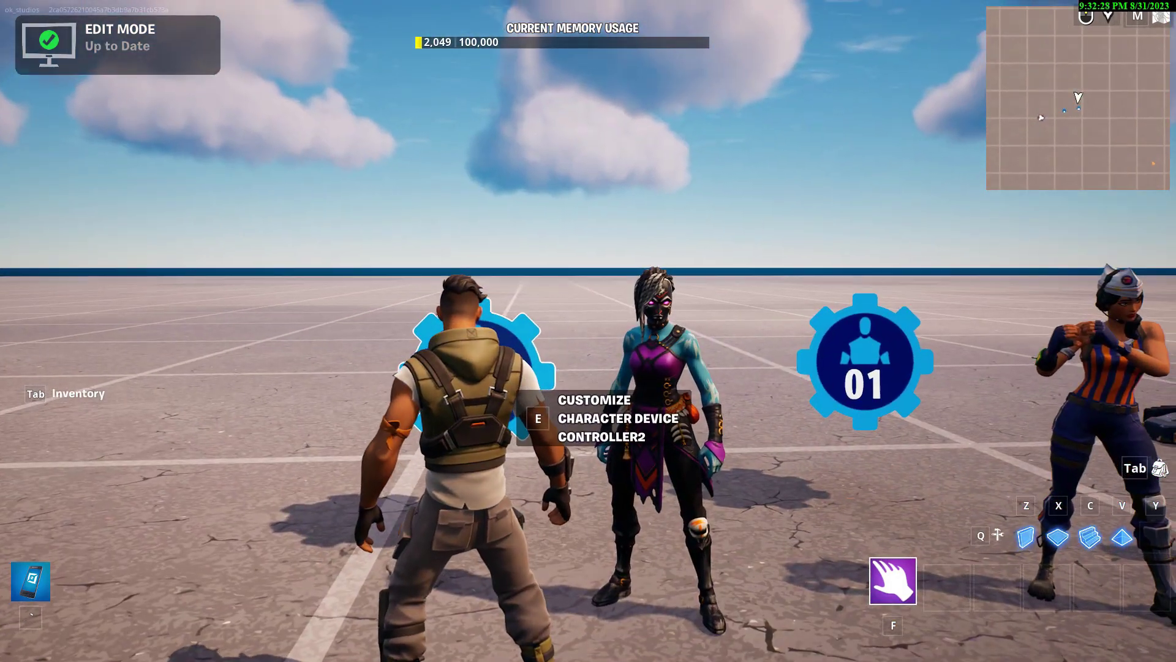
key(w)
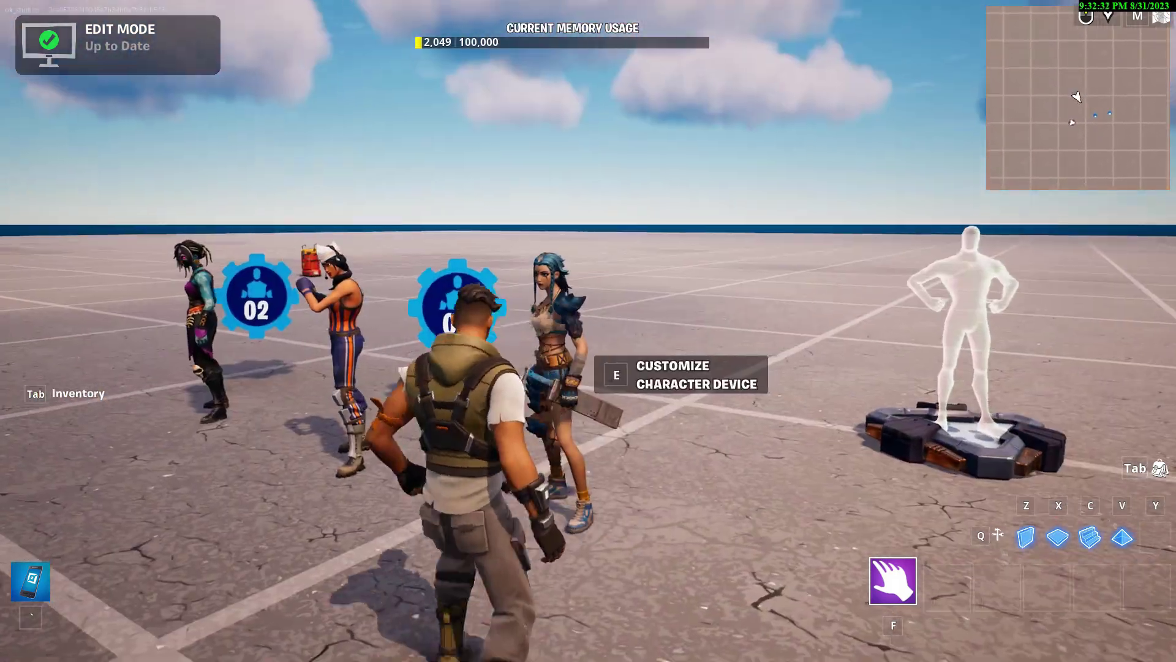
key(w)
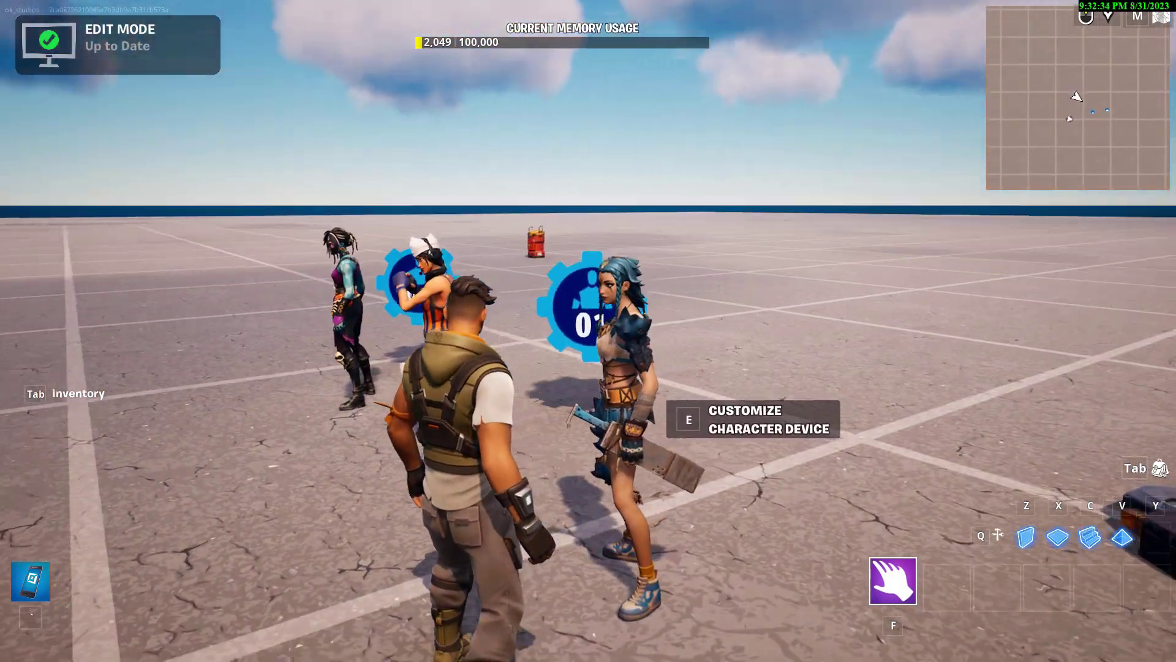
key(w)
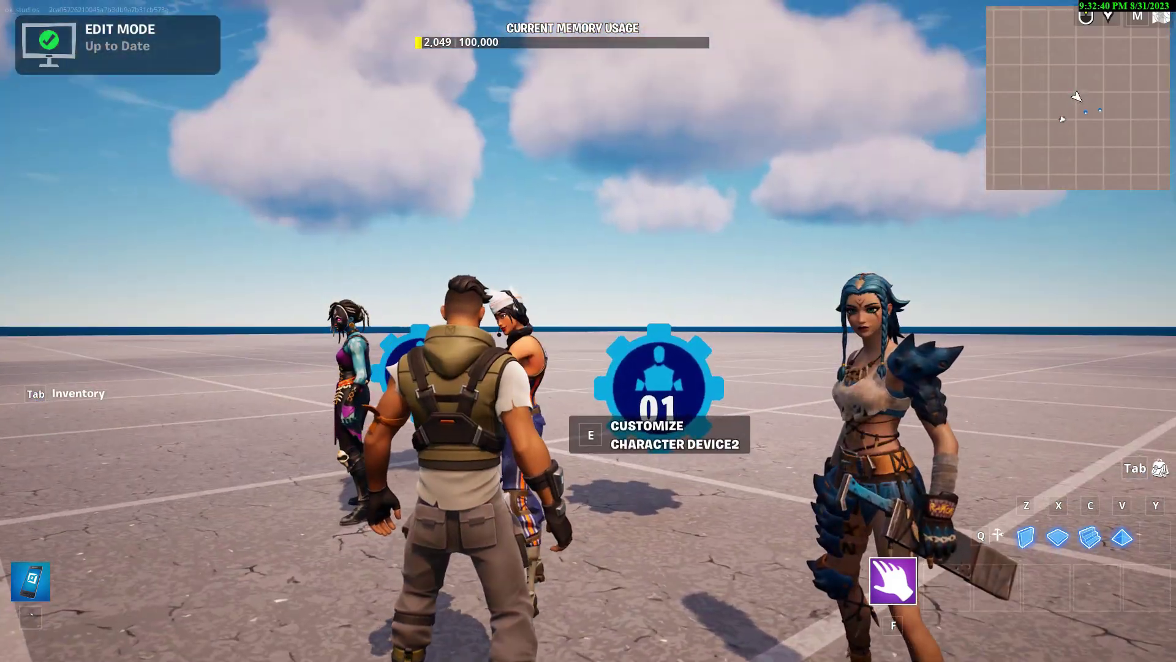
key(w)
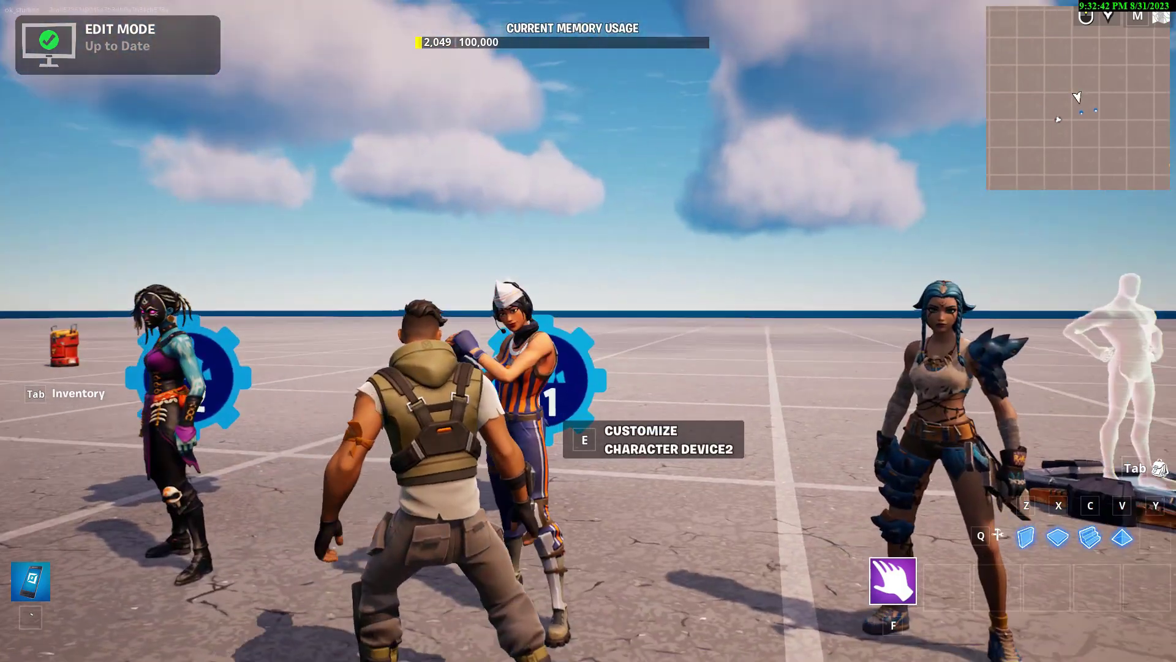
key(w)
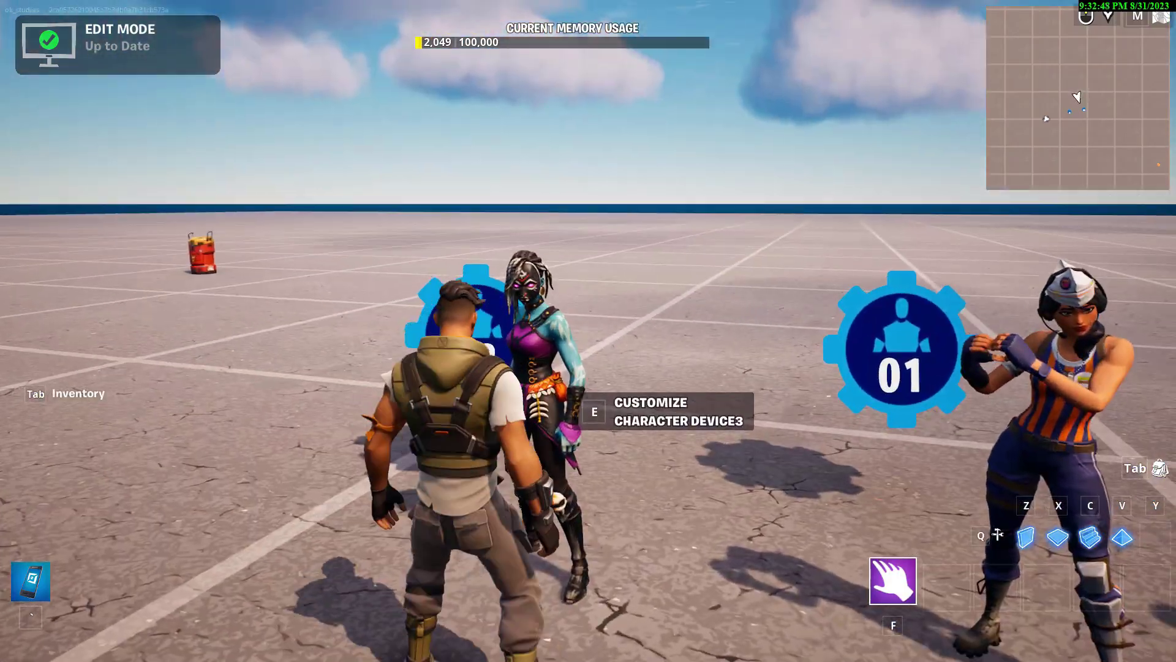
Start the game from the Fortnite client and walk up to the characters to test their interactions
key(Escape)
click(343, 427)
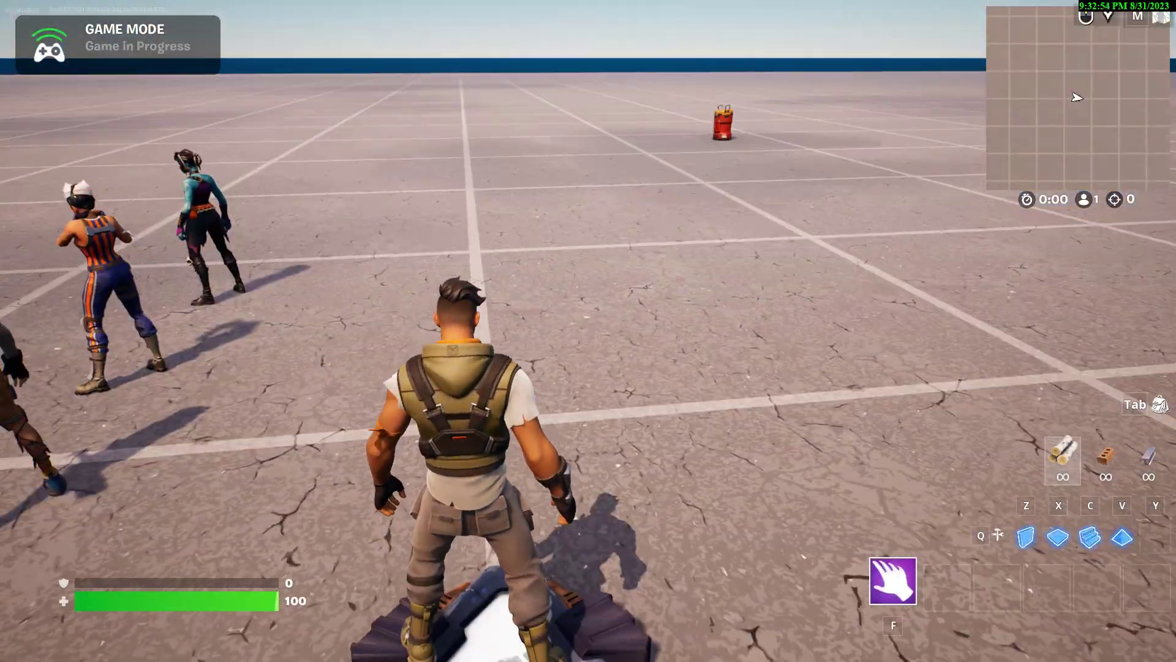
key(w)
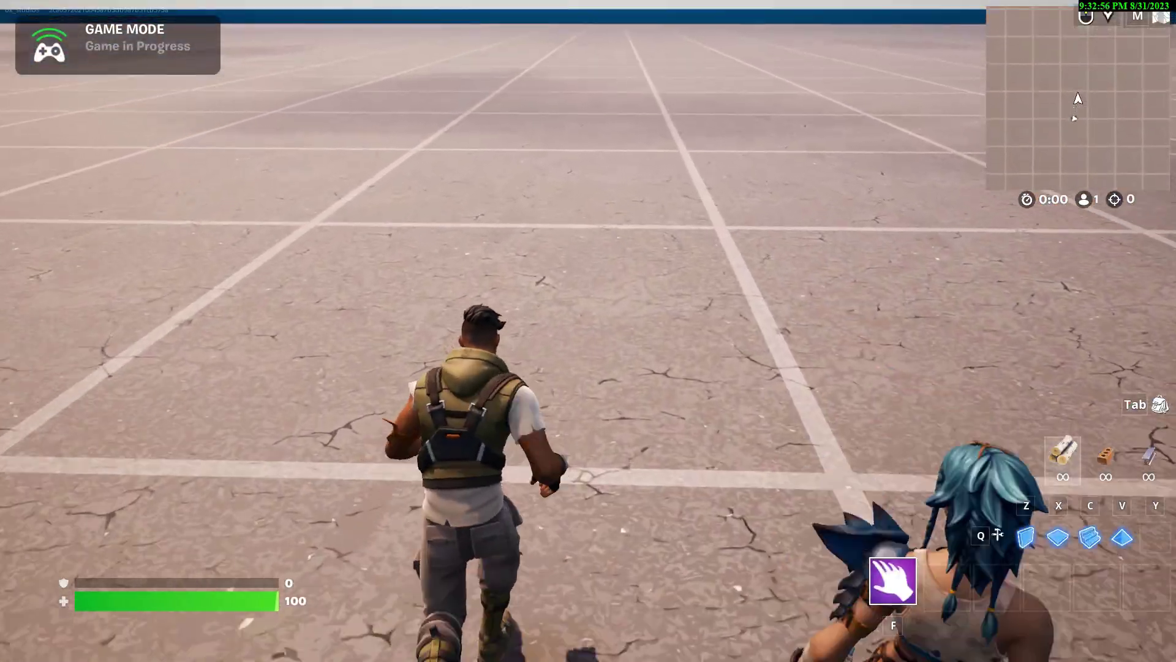
key(w)
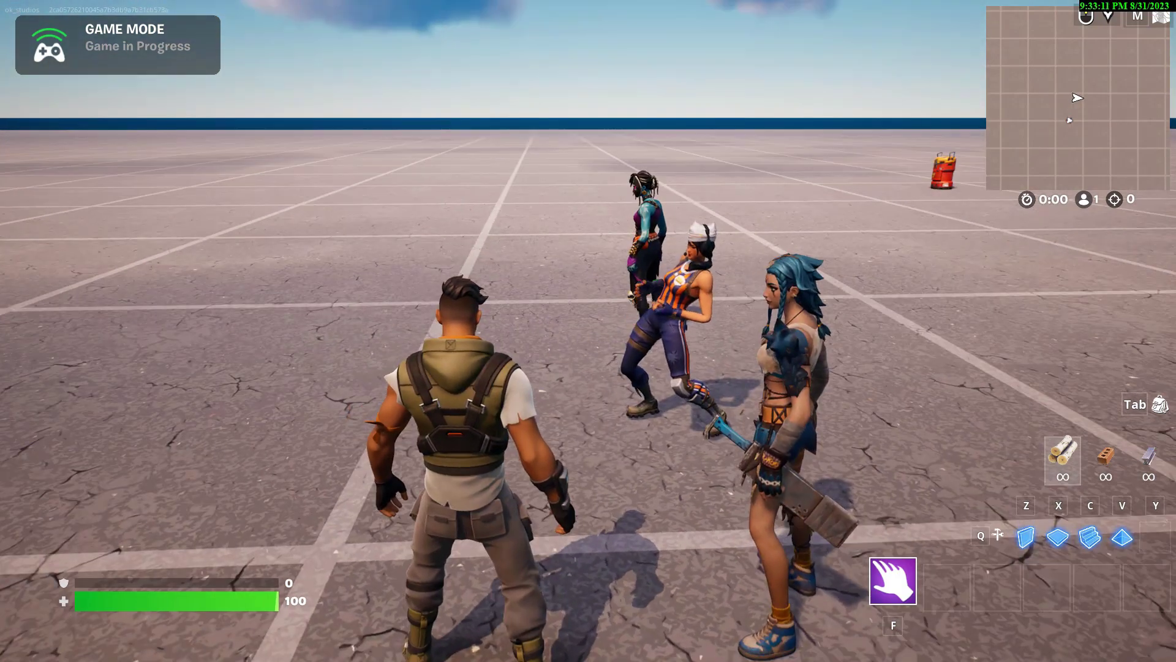
key(w)
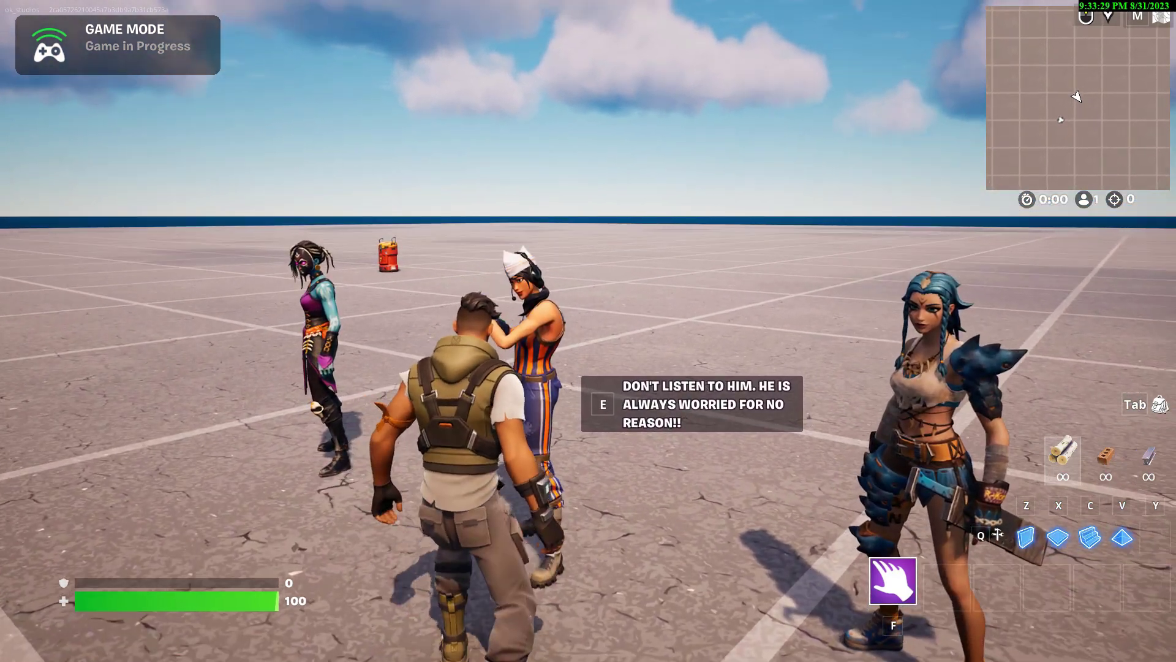
End the running game and switch back to the Unreal Editor
key(Escape)
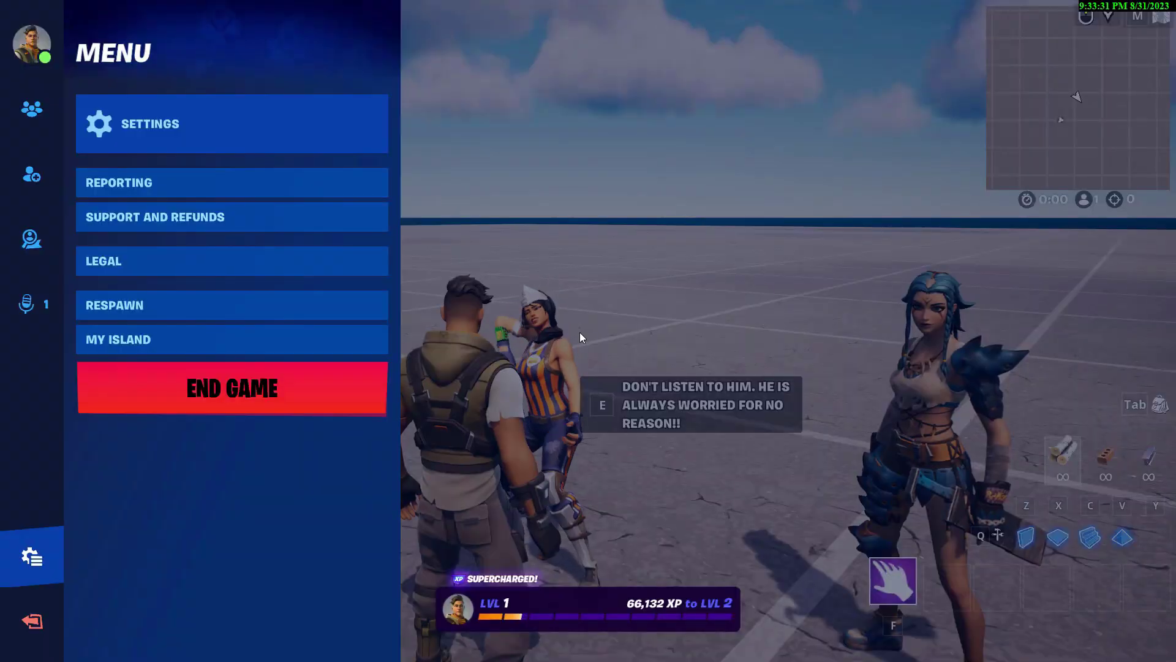
click(250, 402)
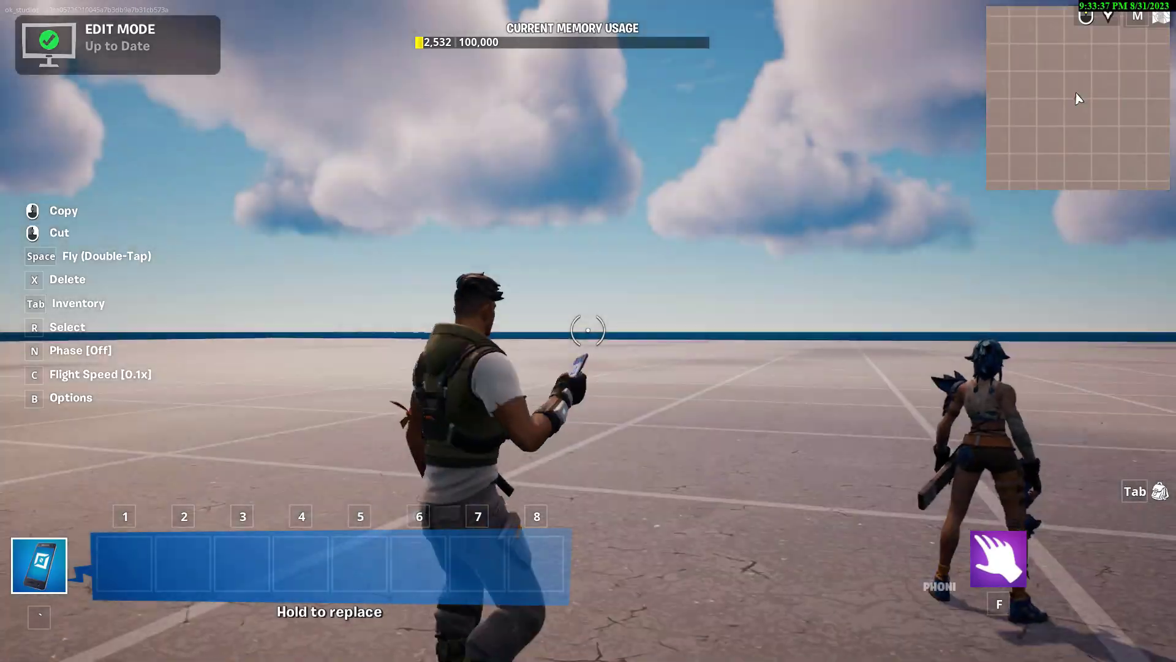
key(Escape)
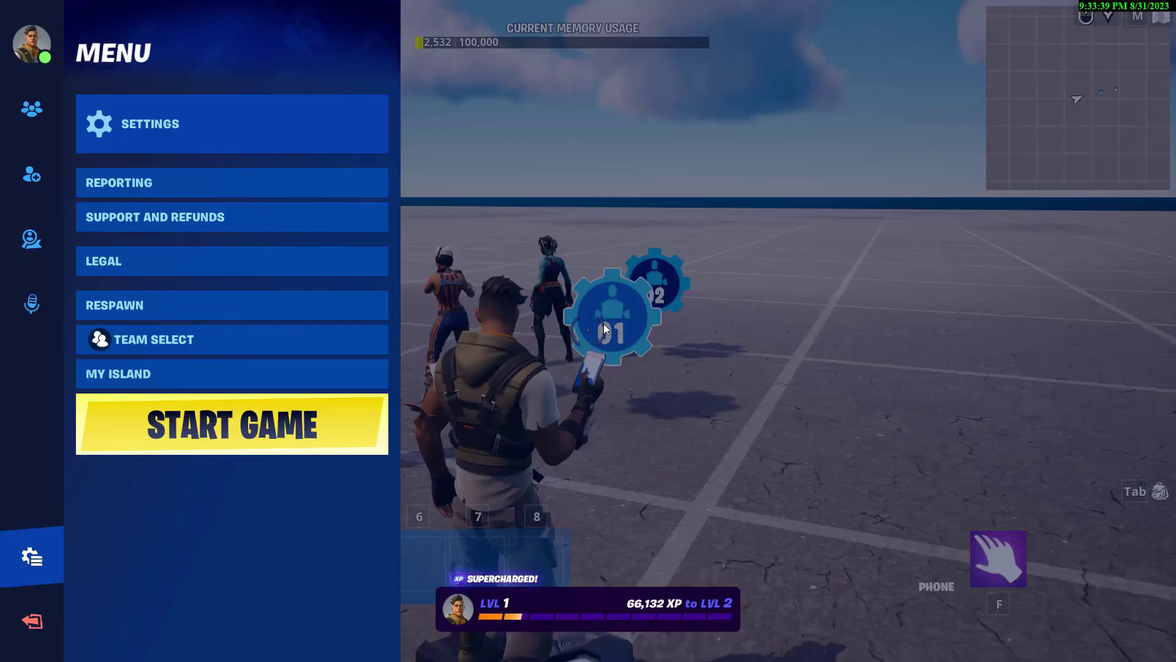
key(alt+Tab)
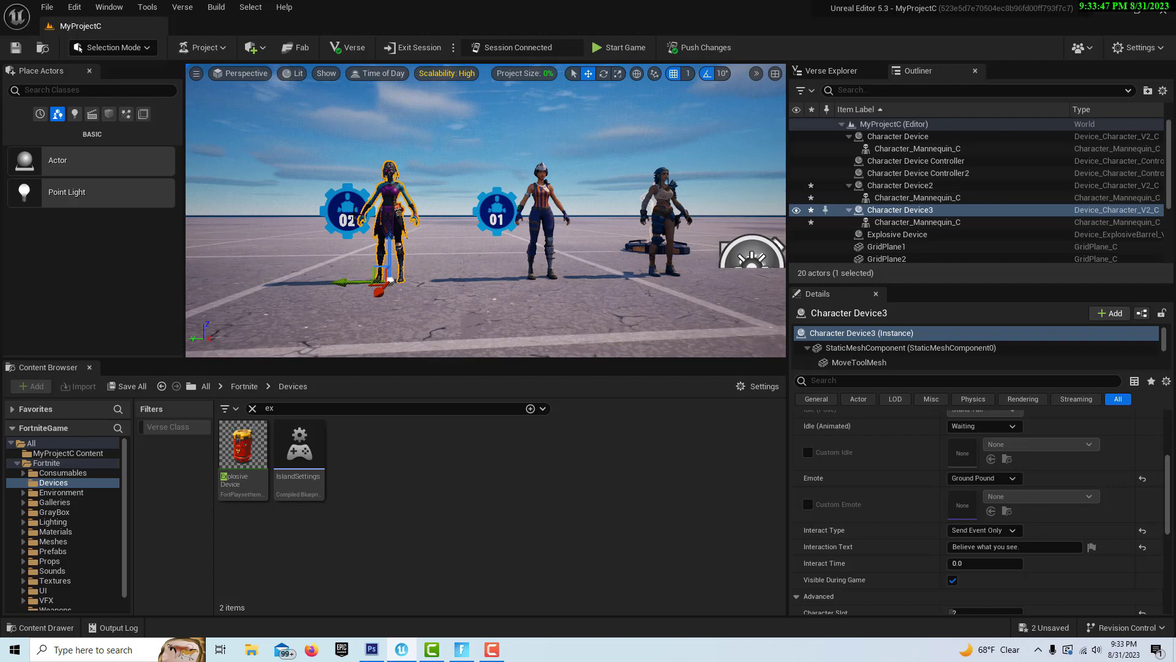
Review Character Device3's options, and bind Character Device Controller2's Perform Emote function to Character Device2's On Interacted With event
click(918, 173)
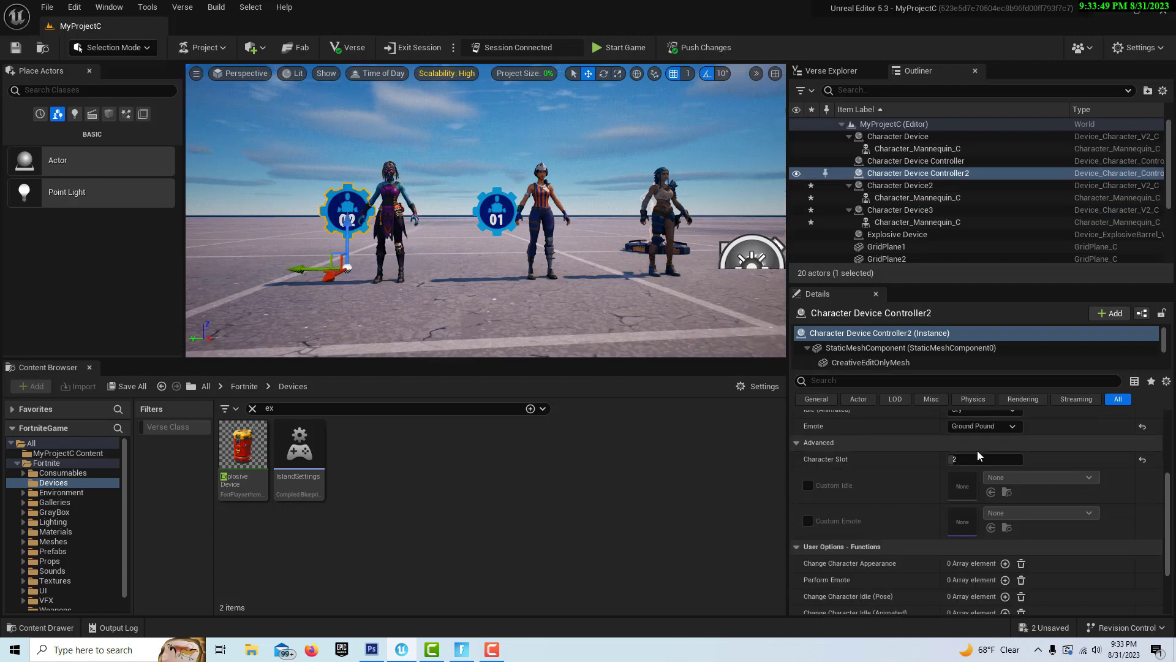
scroll(976, 450, down, 2)
scroll(976, 451, down, 1)
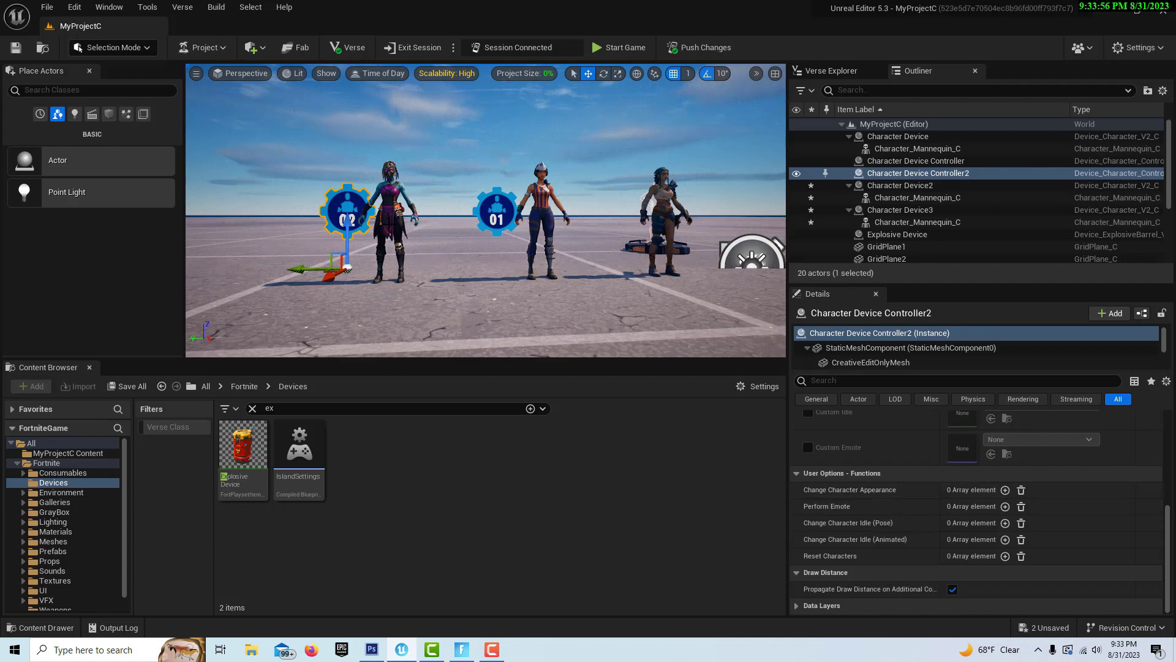
click(389, 225)
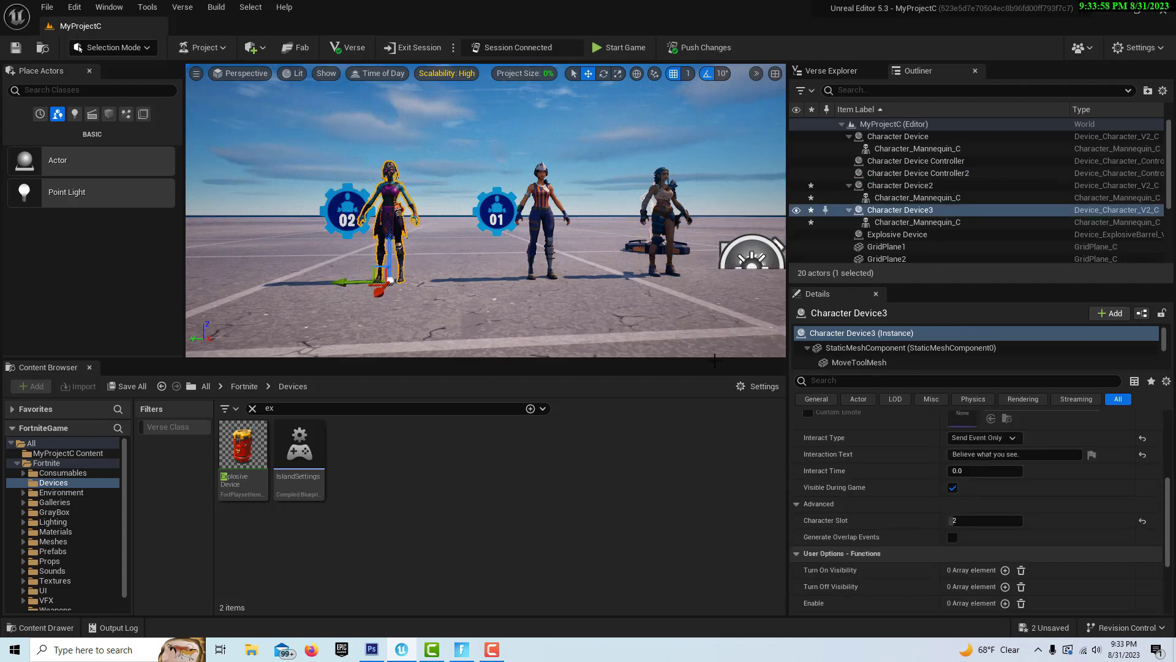
scroll(1053, 475, down, 5)
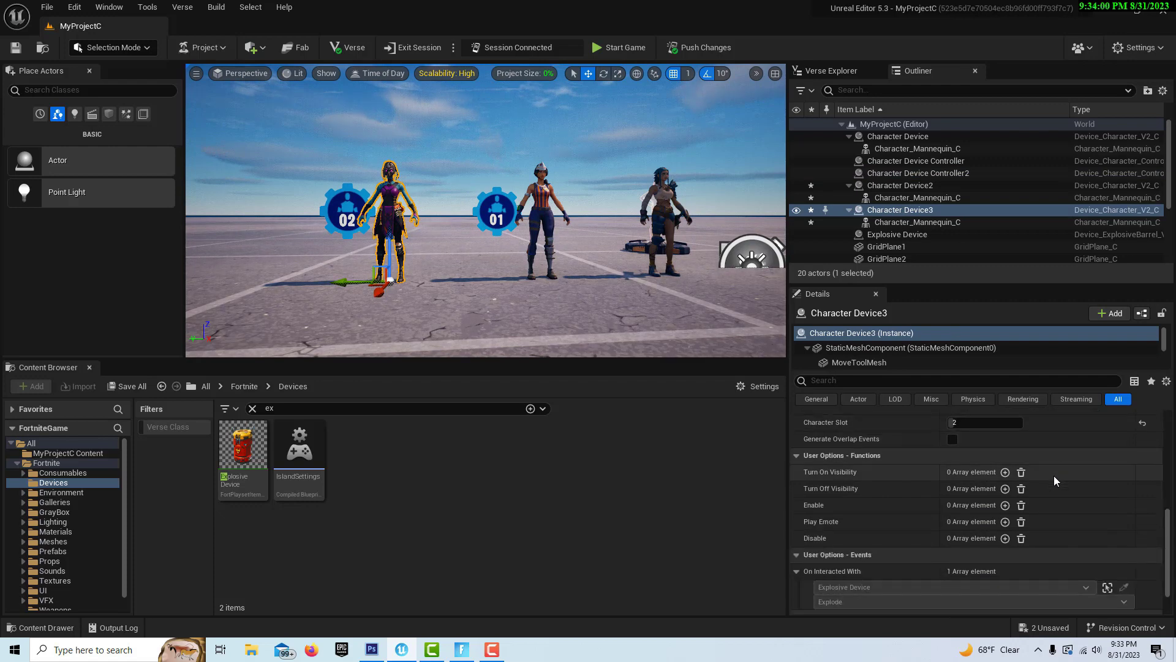
scroll(1053, 475, up, 5)
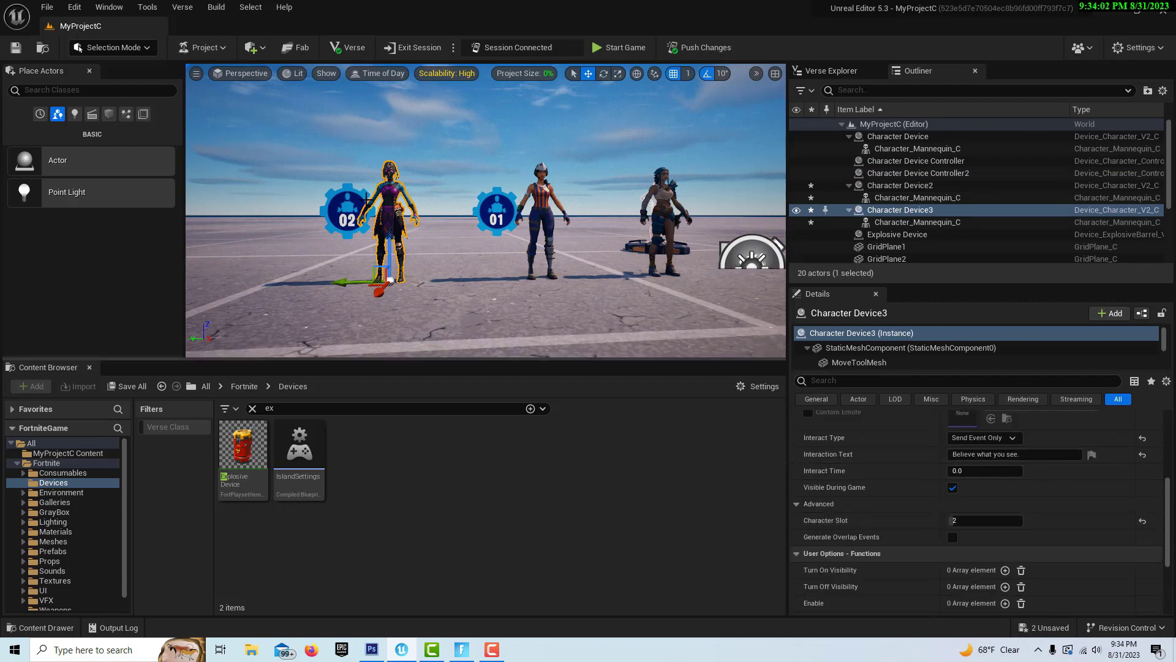
click(347, 211)
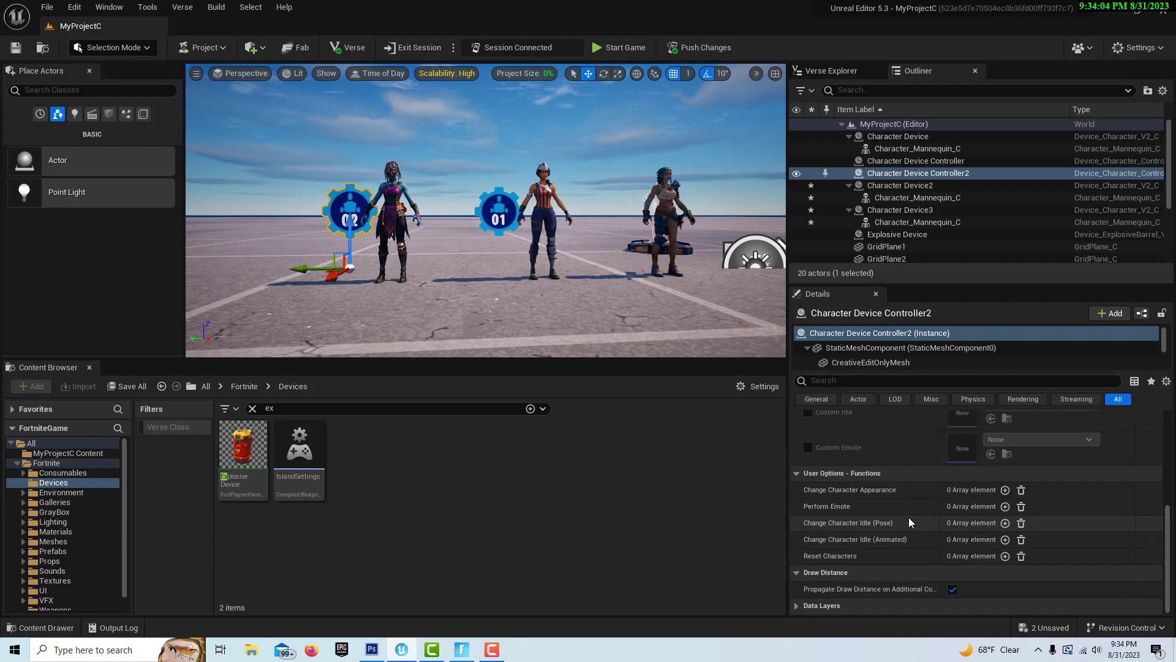
click(1004, 506)
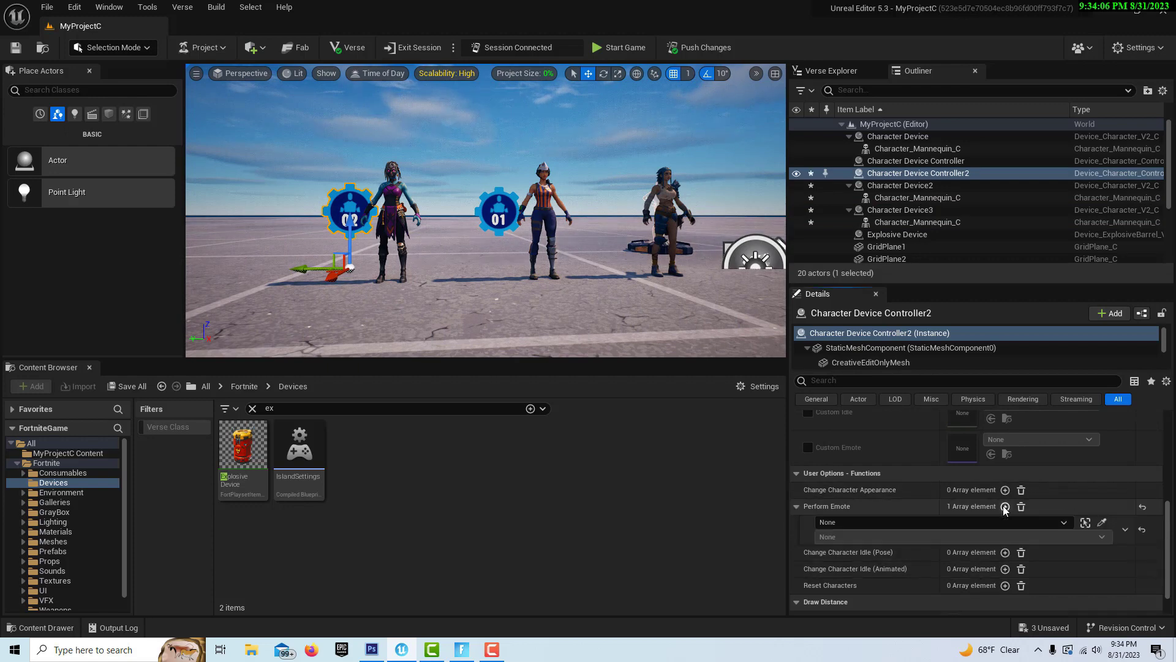
click(1064, 522)
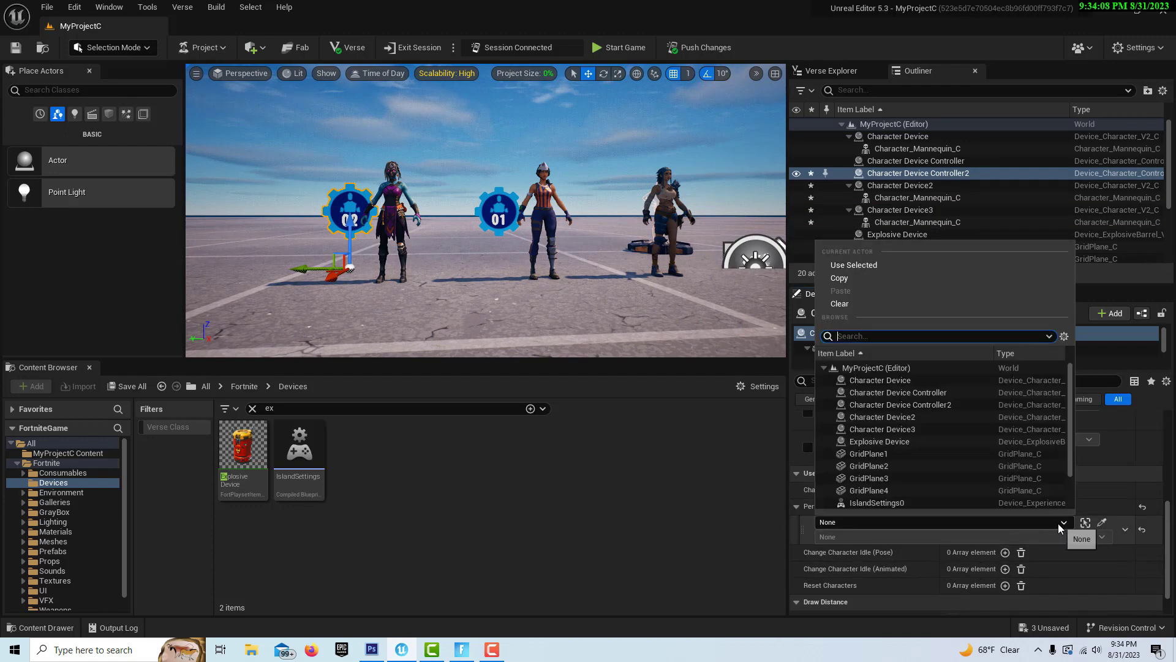
click(921, 416)
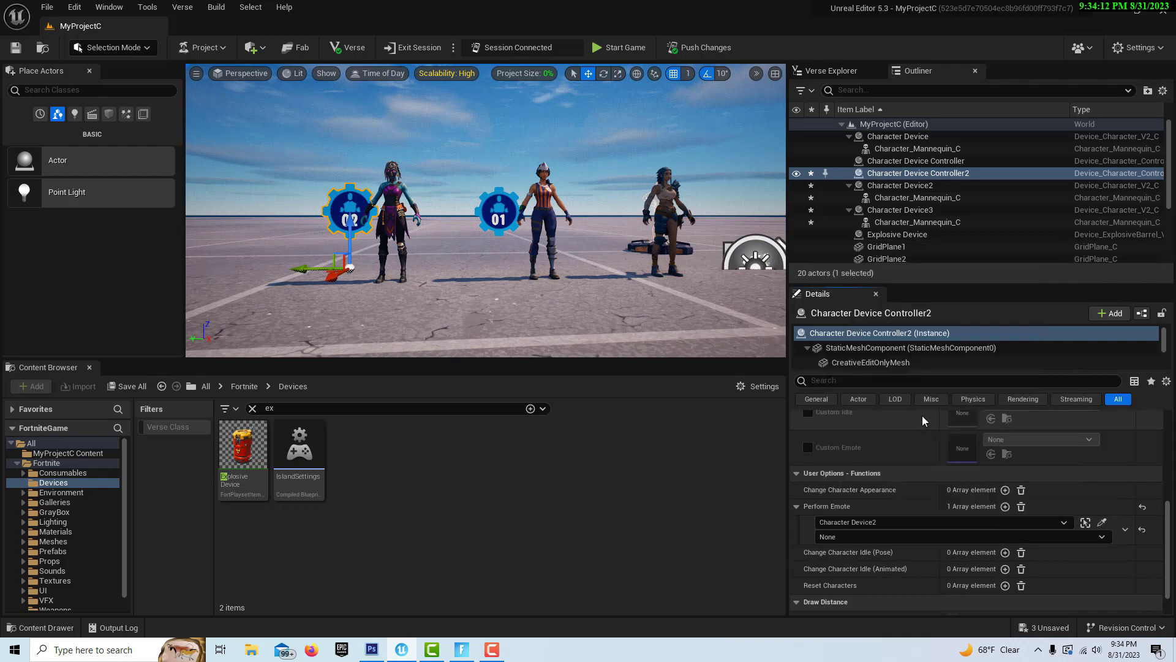
click(1094, 540)
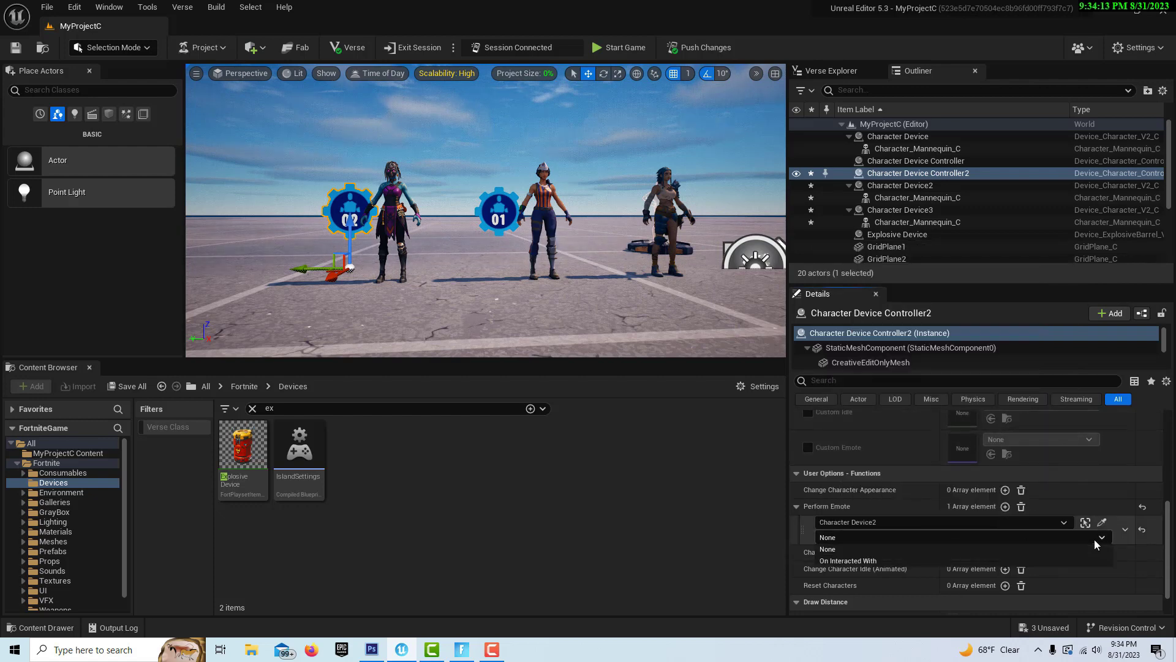
click(888, 559)
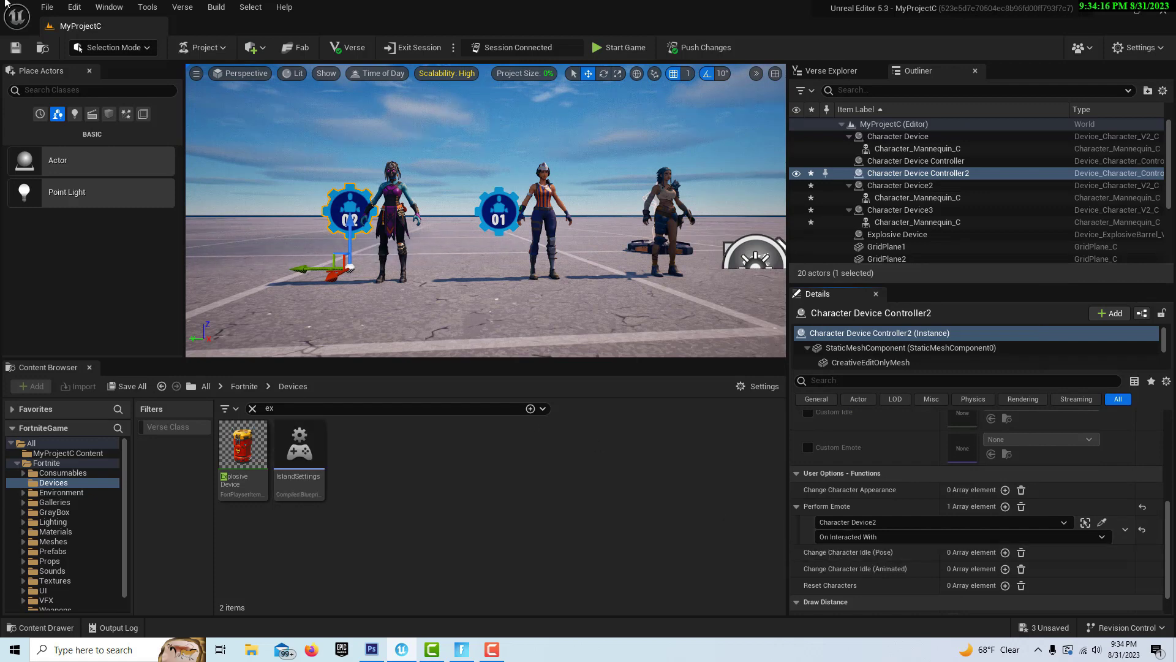
Save the project and start the game again, switching to the Fortnite client
click(16, 49)
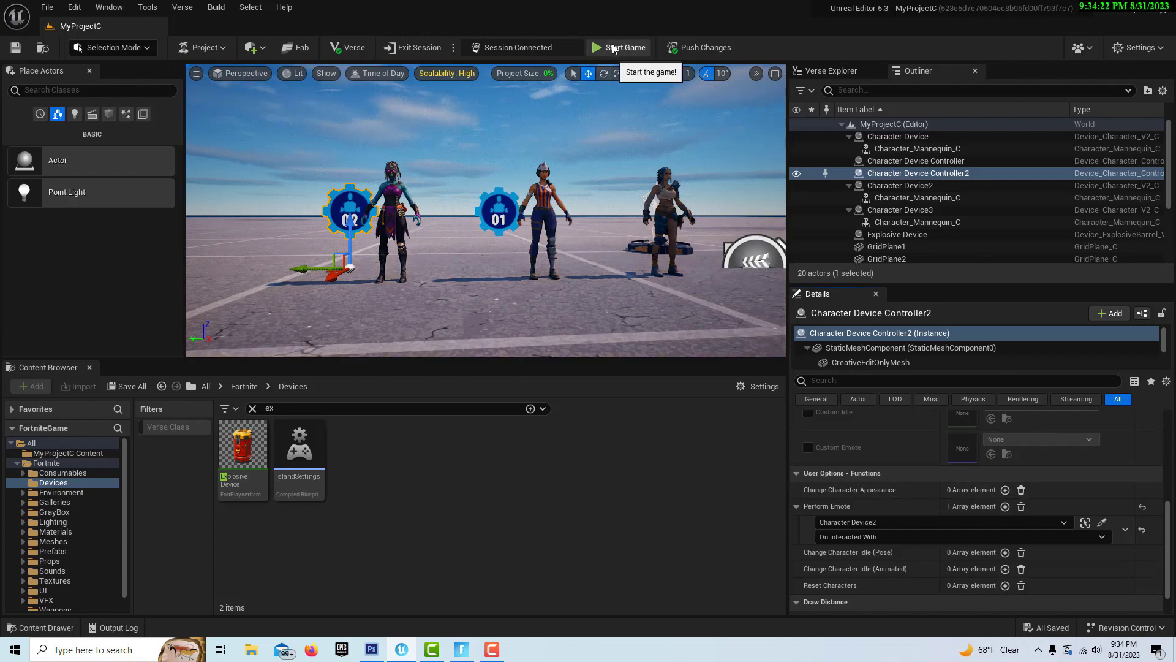
click(611, 49)
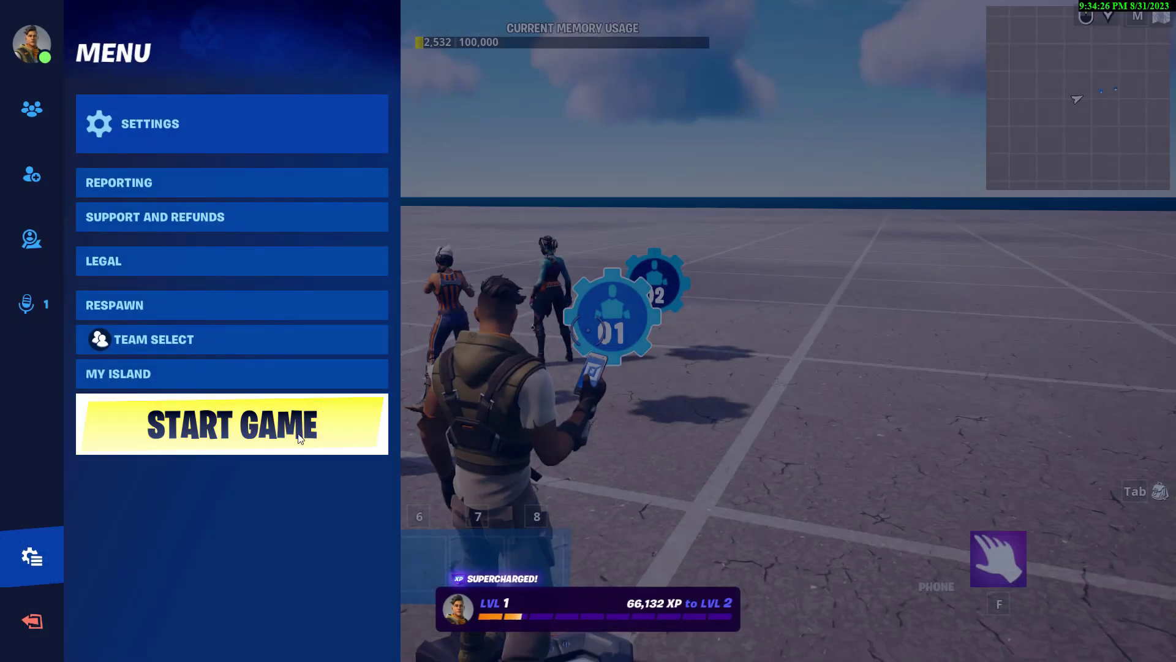
click(300, 438)
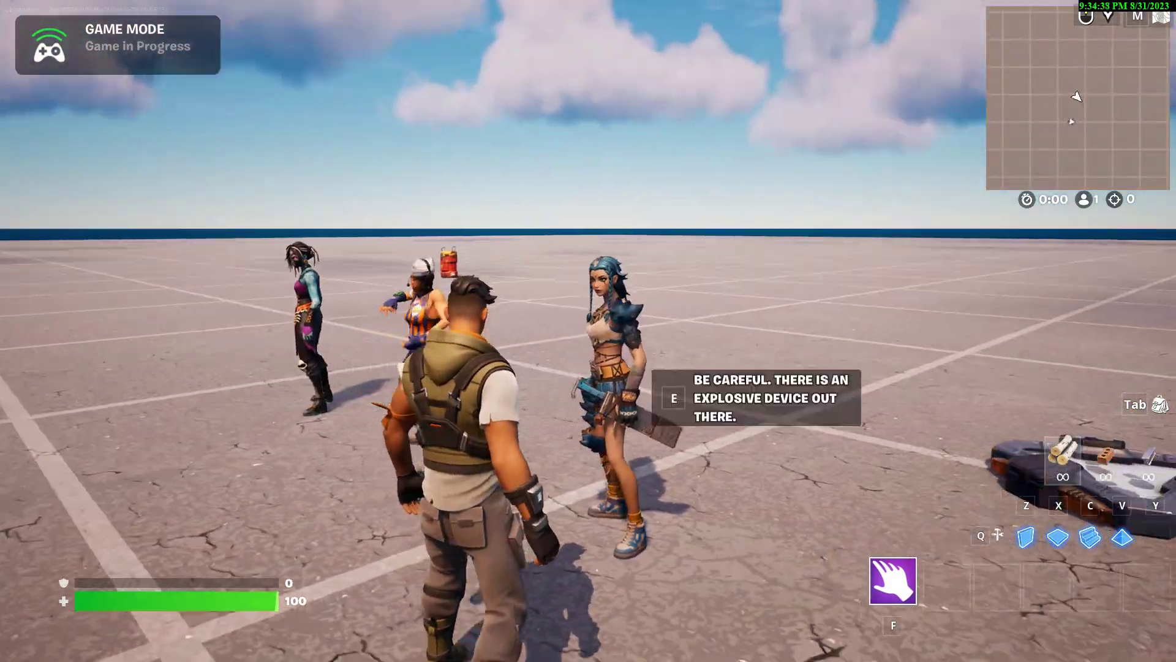
Walk to the "Believe what you see" character, interact with it, and back away to watch all three characters
key(w)
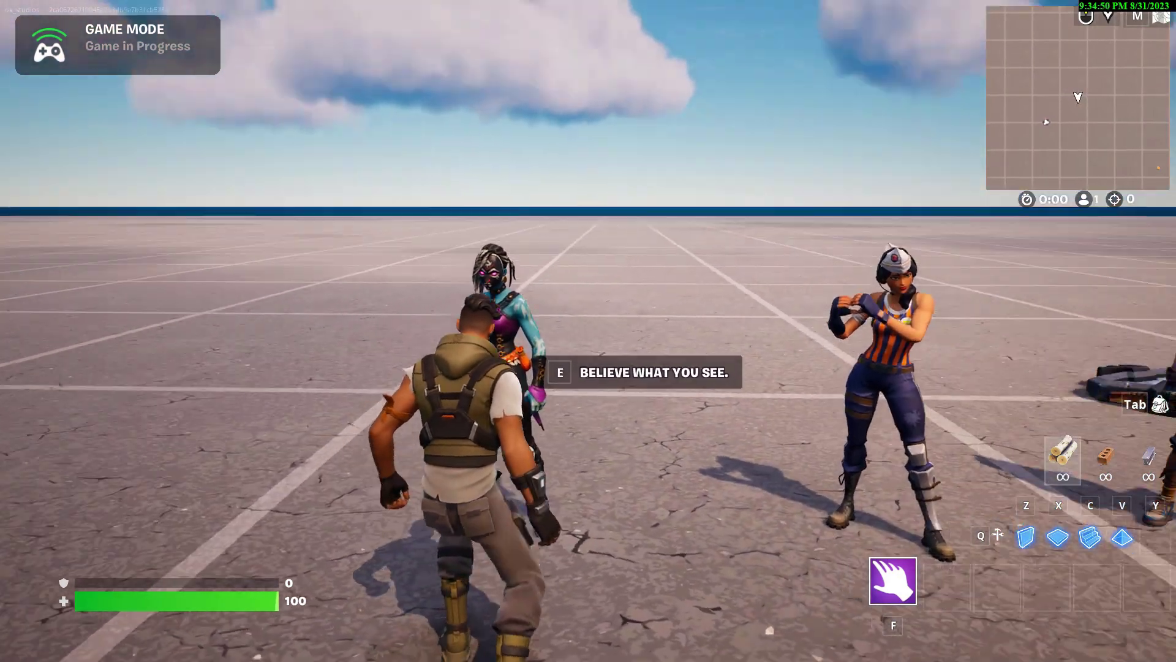
key(e)
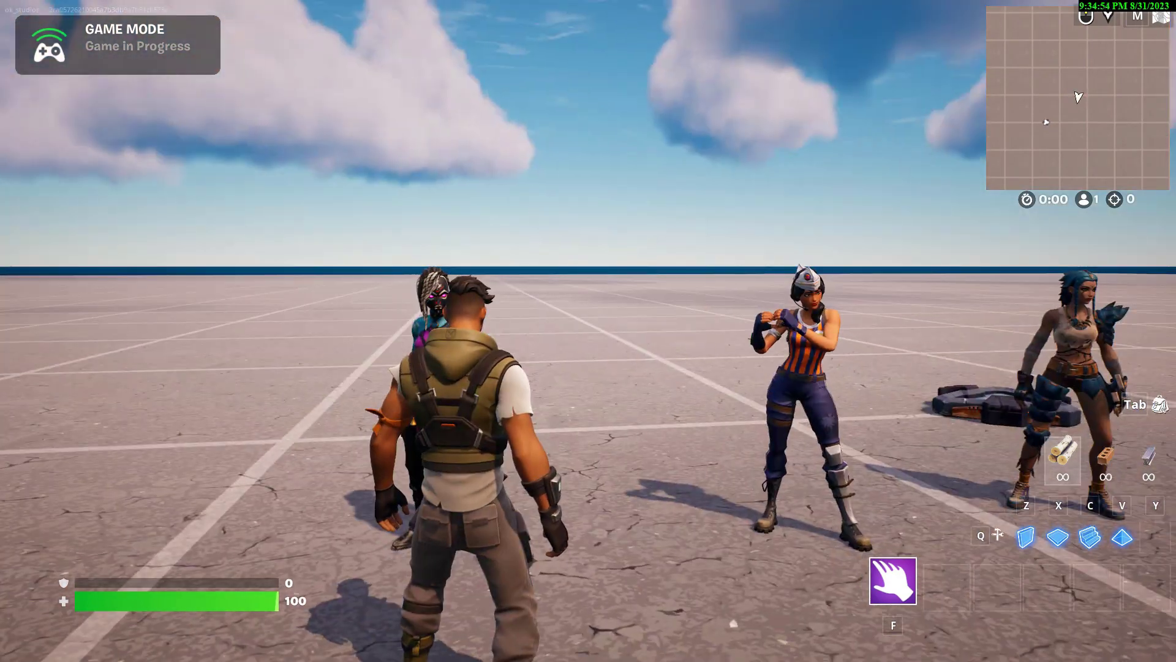
key(w)
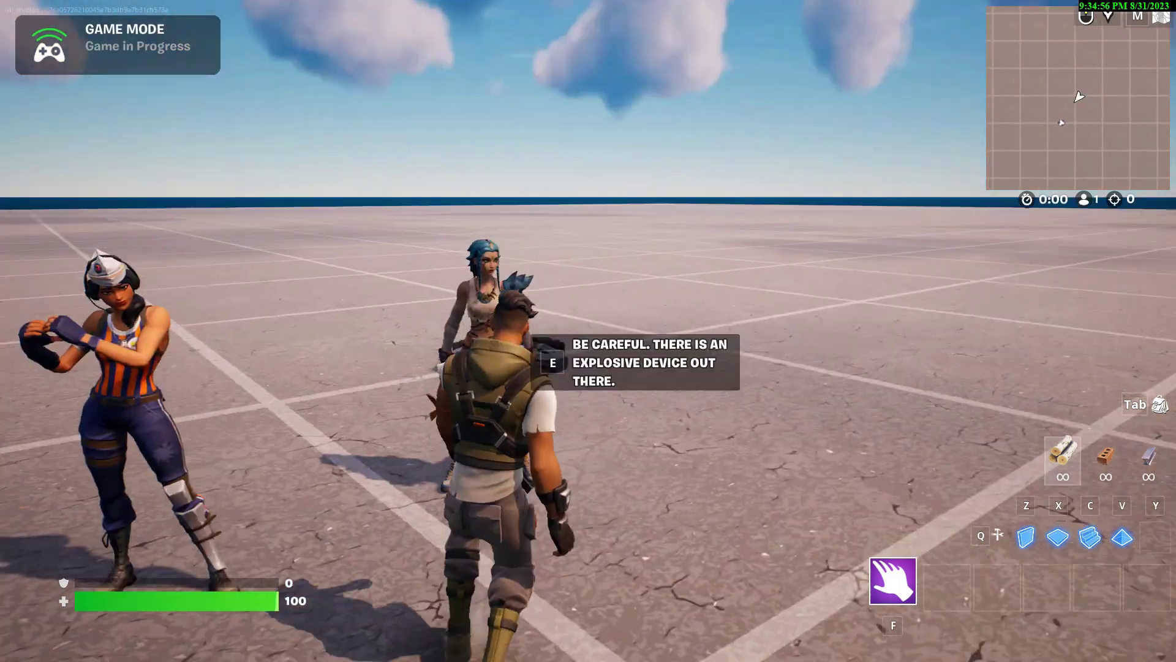
key(s)
key(w)
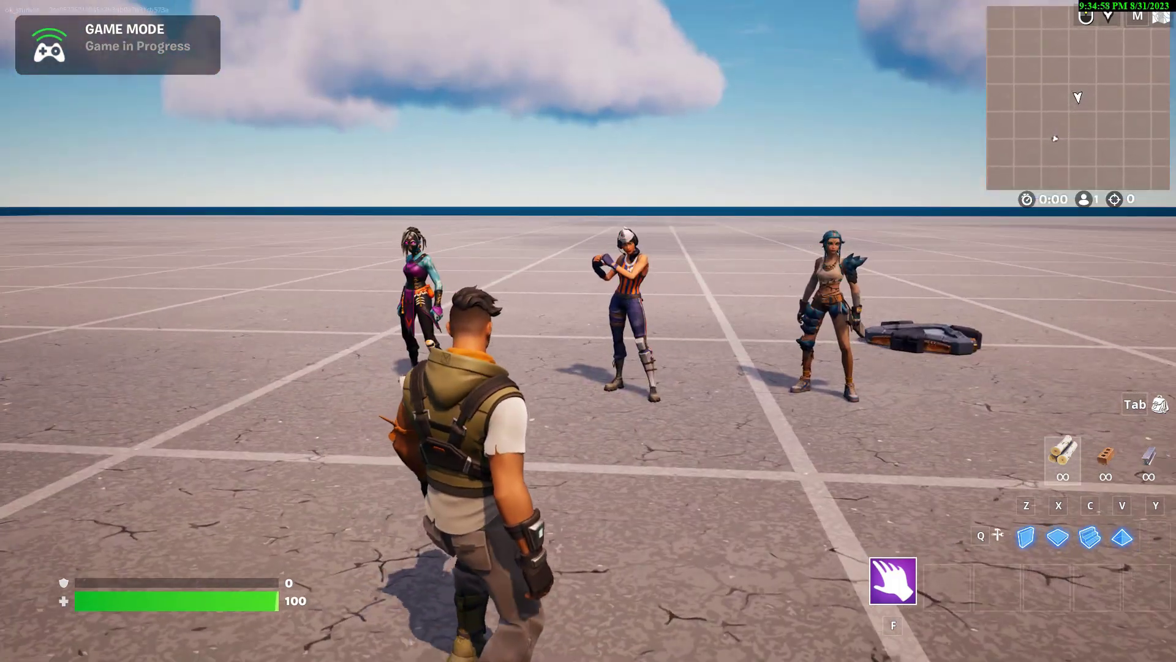